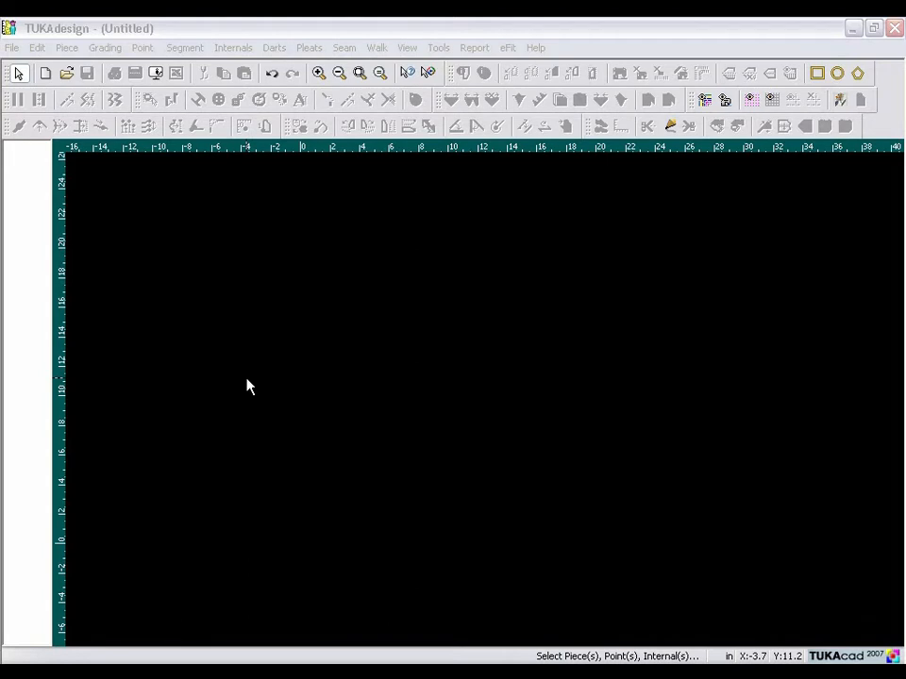
Step: Create a rectangle piece named SKIRT BLOCK with X 25 and Y 19.5 inches
left_click(817, 77)
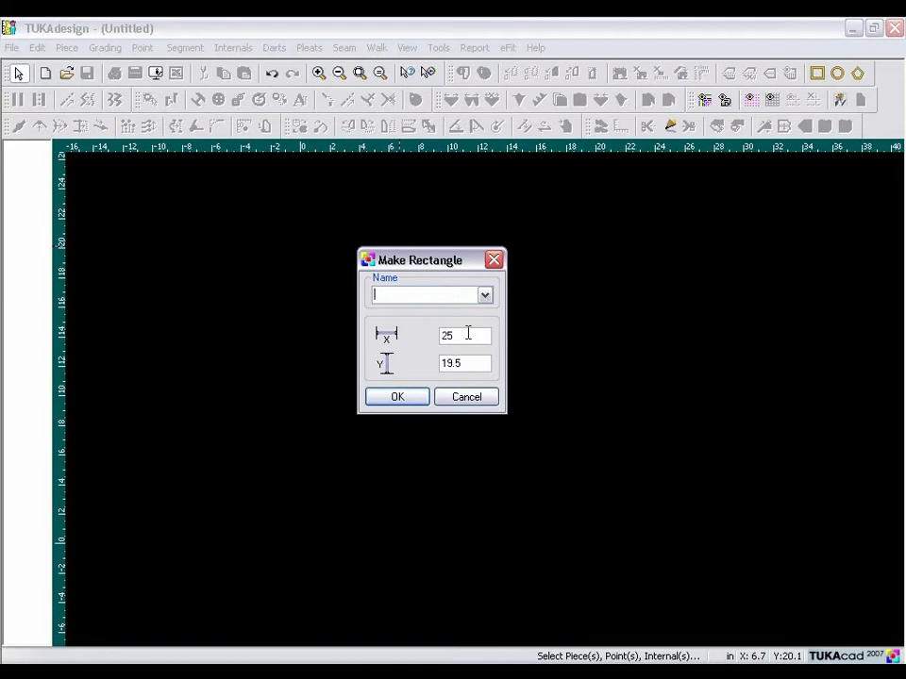
double_click(467, 333)
left_click(459, 339)
double_click(464, 362)
left_click(485, 296)
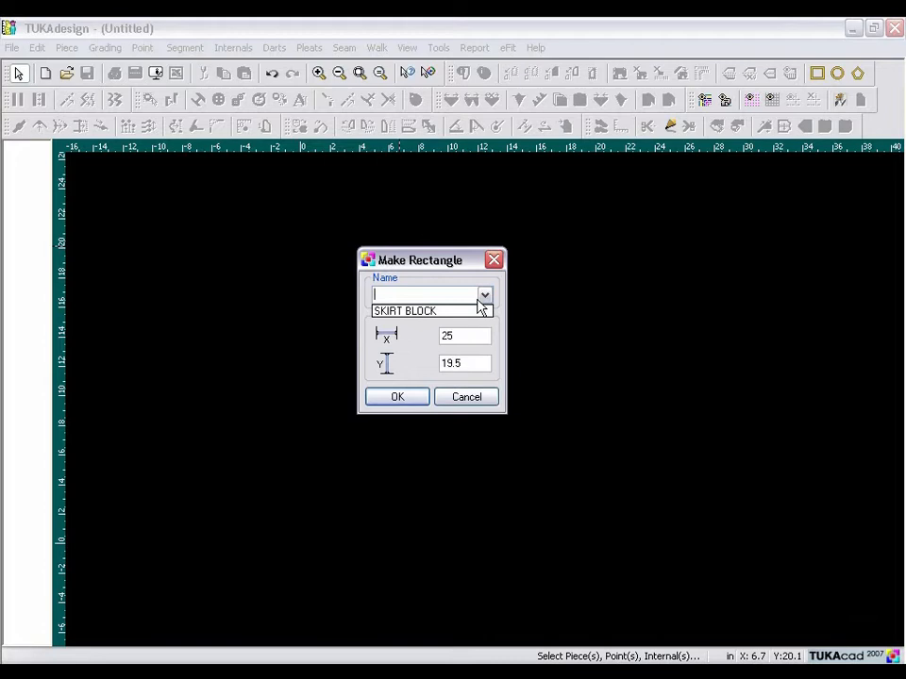
left_click(406, 316)
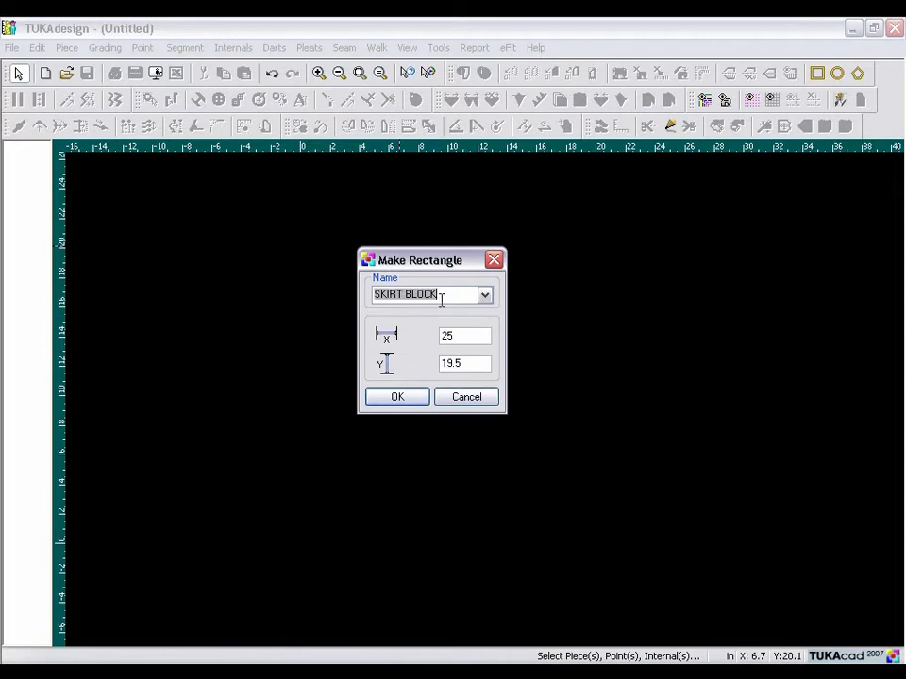
left_click(398, 398)
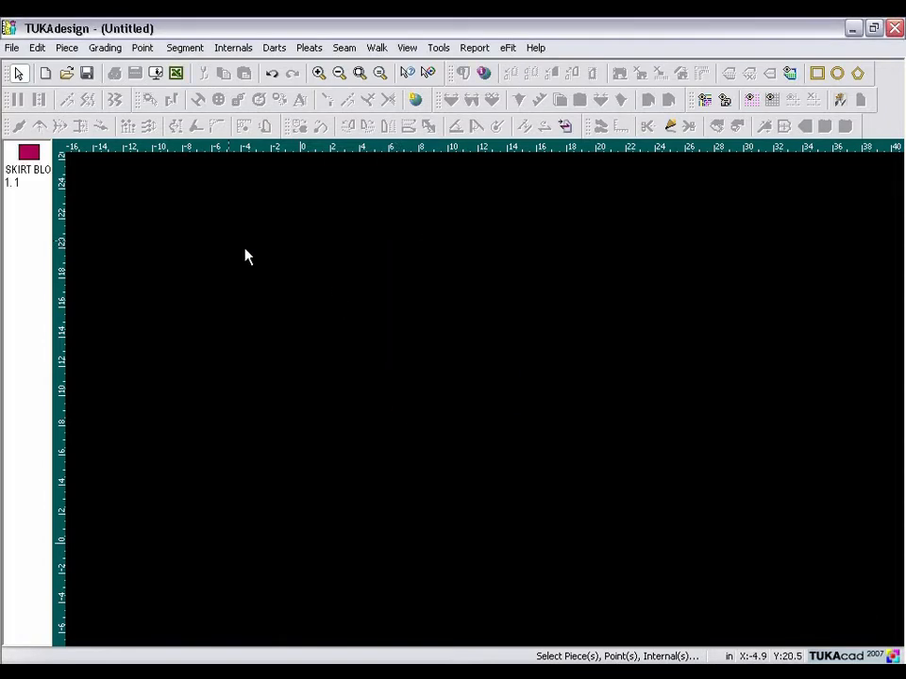
Step: Bring the SKIRT BLOCK piece into the work area, rotated 90 degrees clockwise, with its segment lengths displayed
left_click(26, 162)
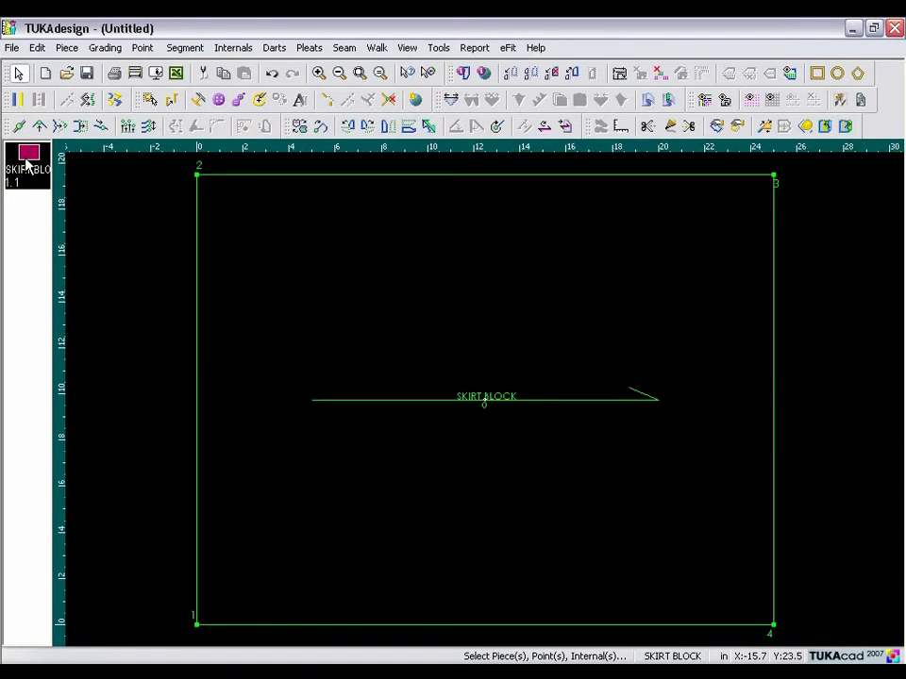
left_click(339, 73)
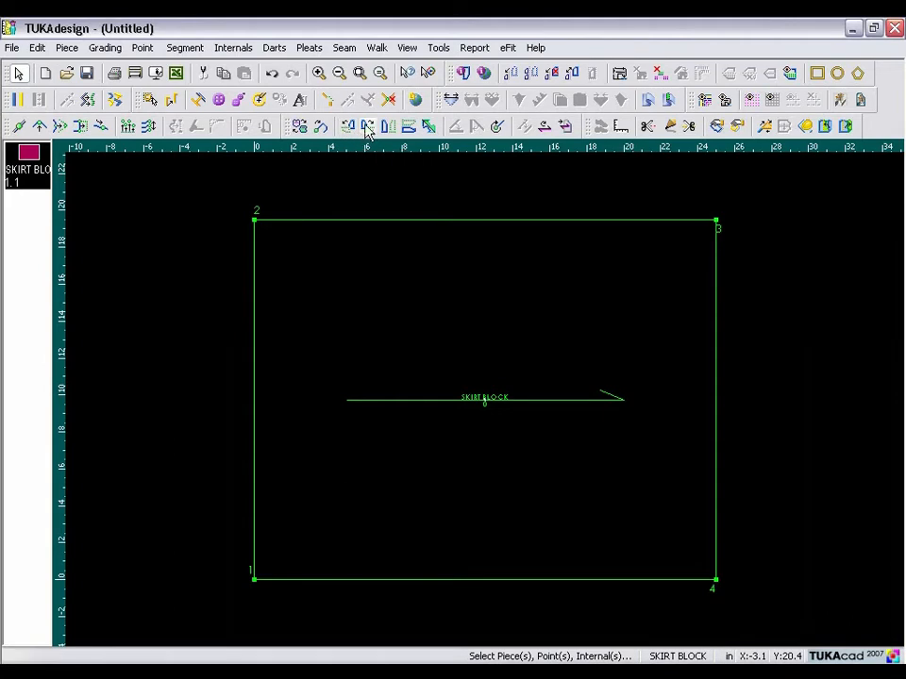
left_click(368, 132)
left_click(338, 73)
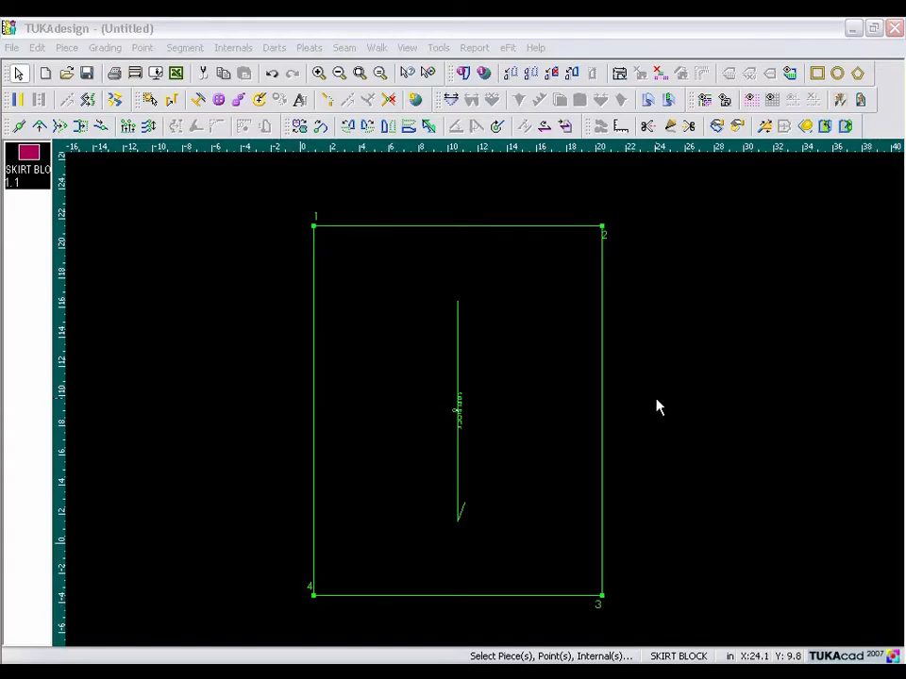
left_click(646, 387)
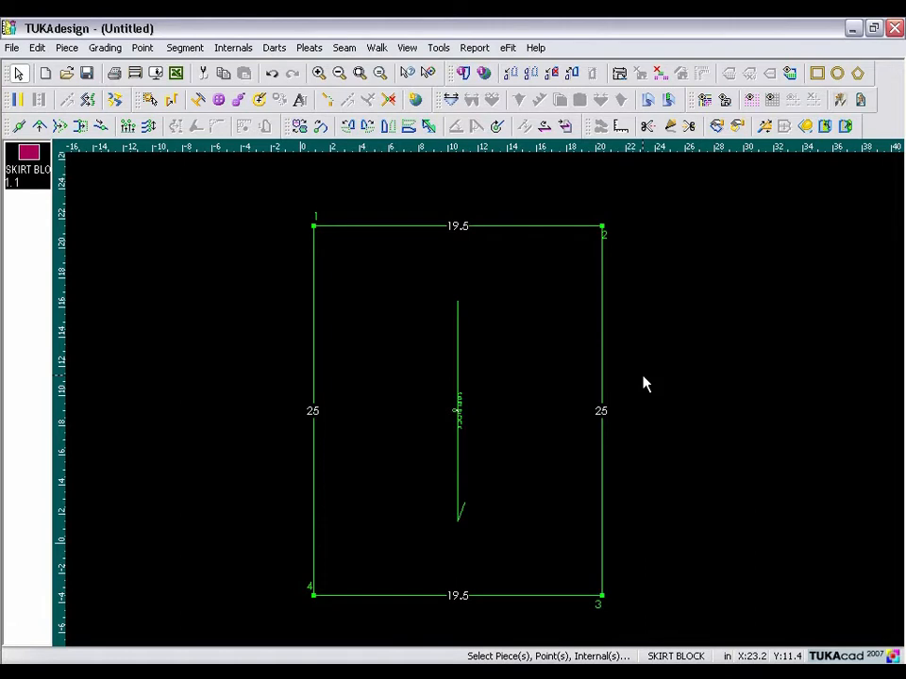
Step: Draft a horizontal internal line at 180 degrees from the right edge to the left edge, 8 inches below the upper corners
left_click(669, 125)
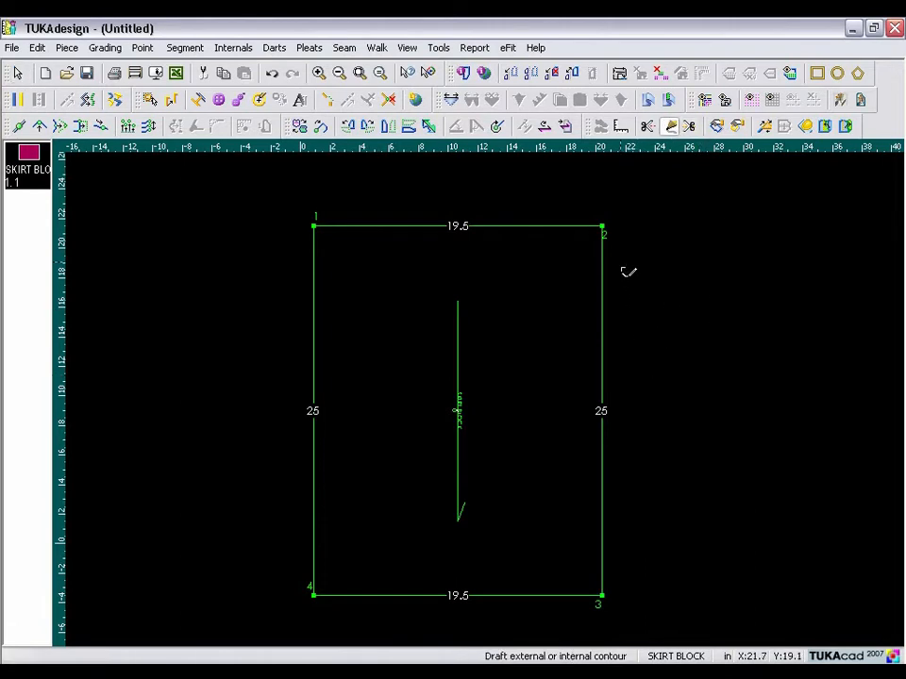
left_click(602, 346)
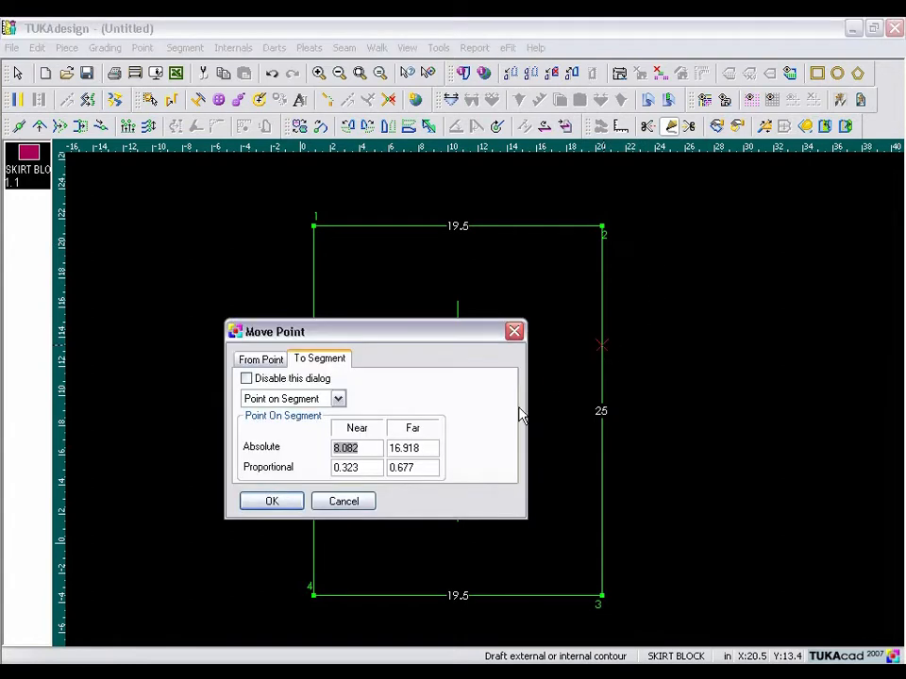
type("8")
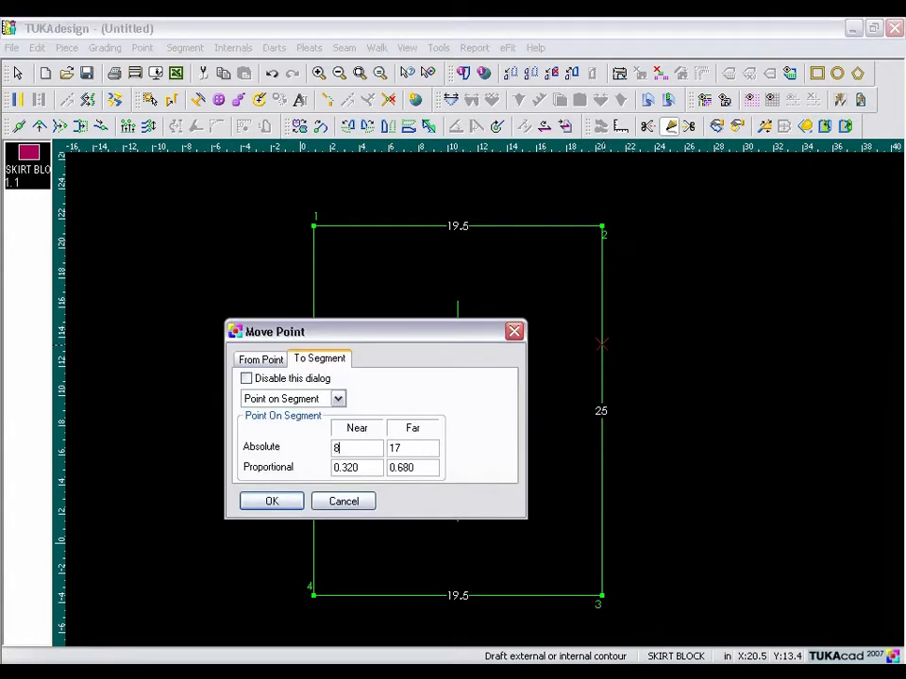
left_click(274, 503)
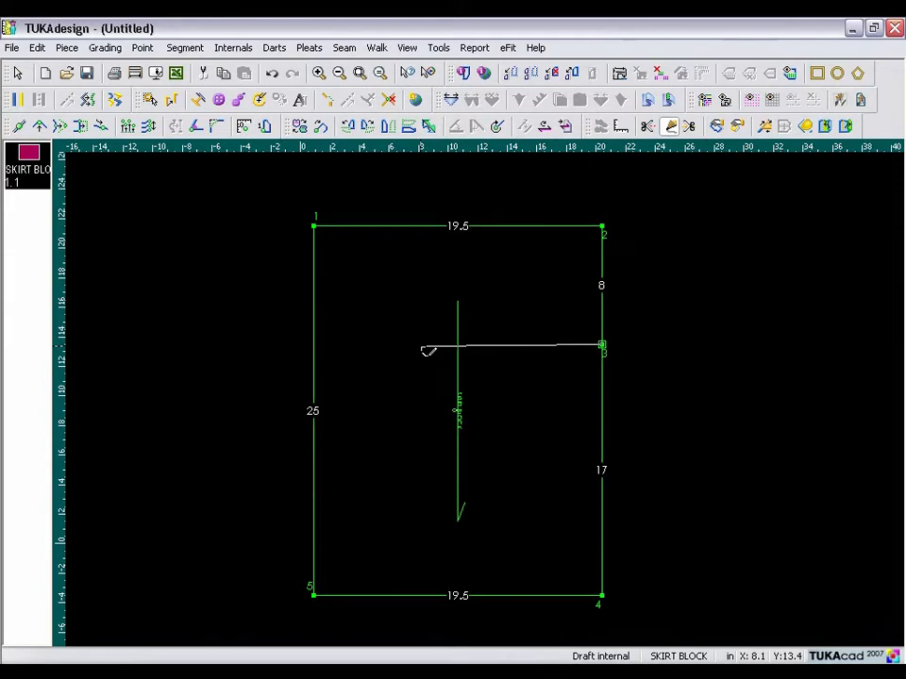
left_click(426, 351)
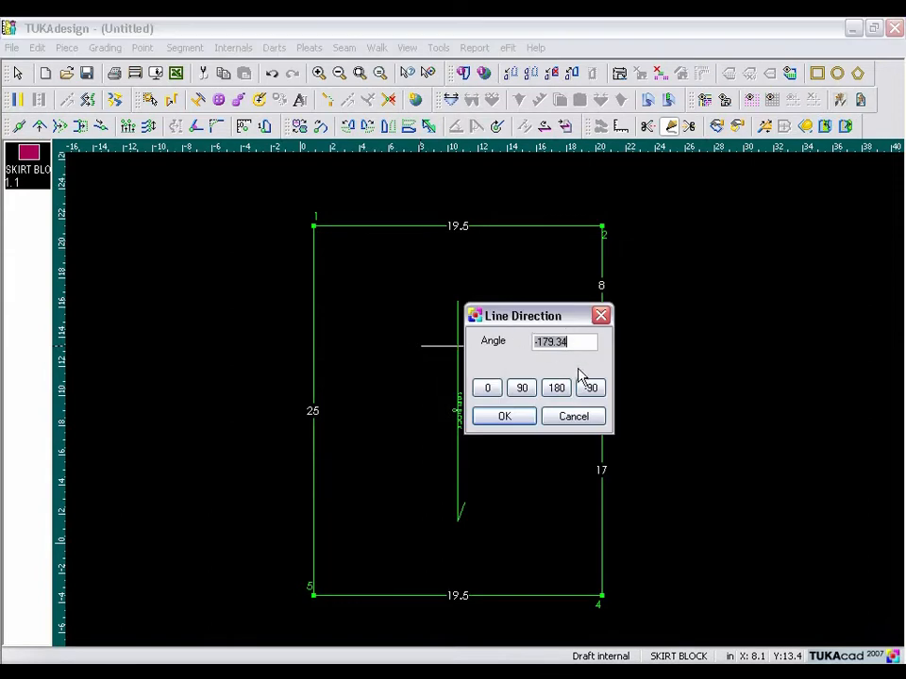
left_click(556, 388)
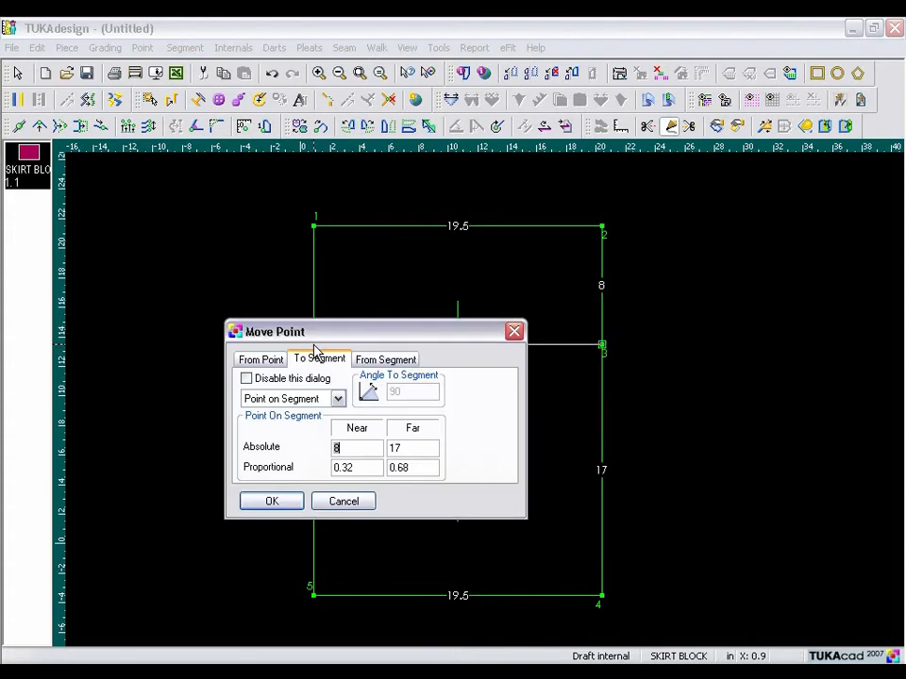
left_click(273, 506)
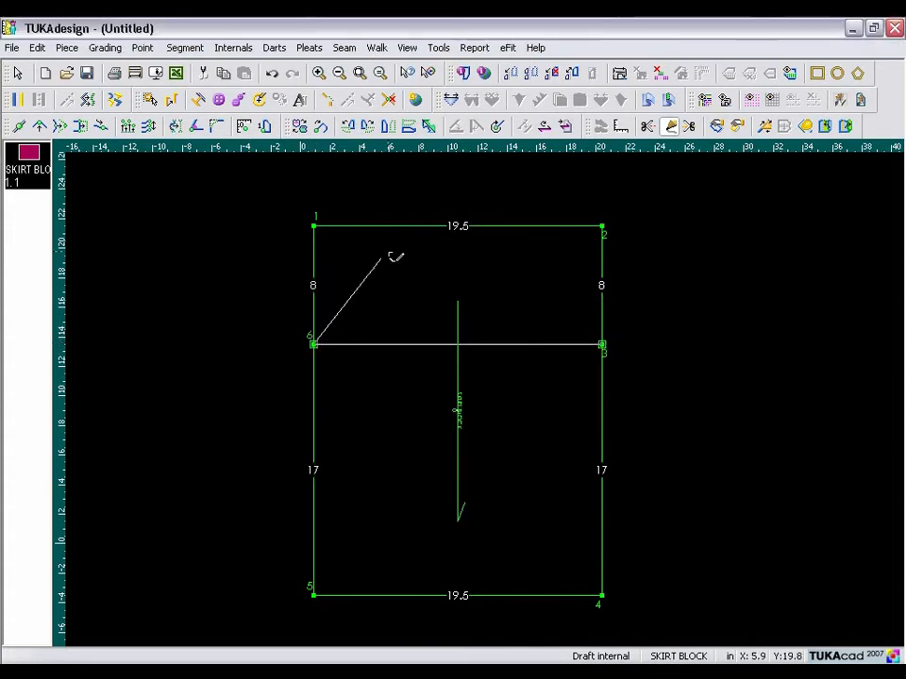
right_click(660, 281)
left_click(686, 288)
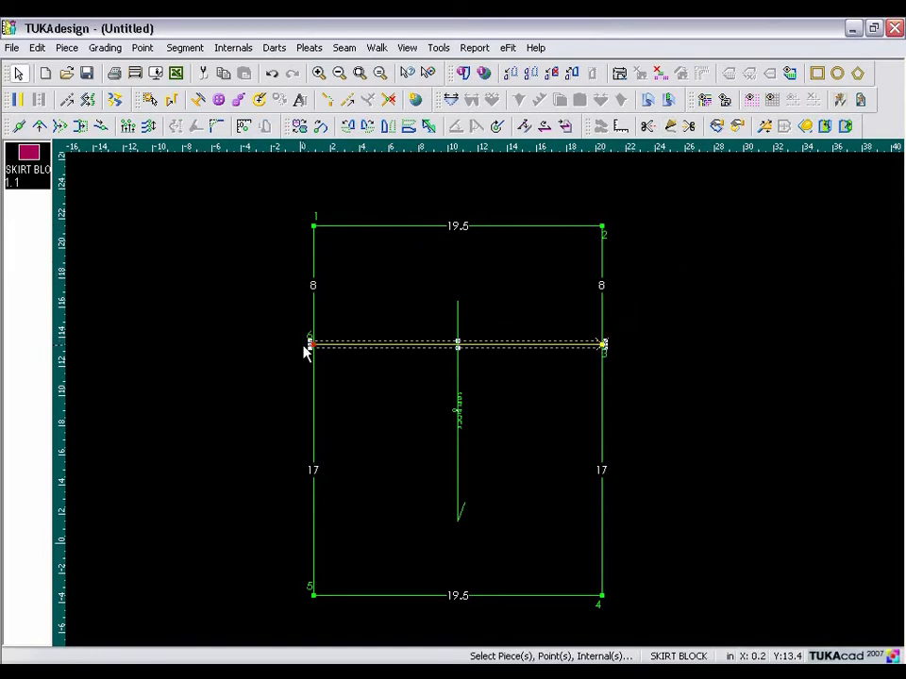
left_click(263, 347)
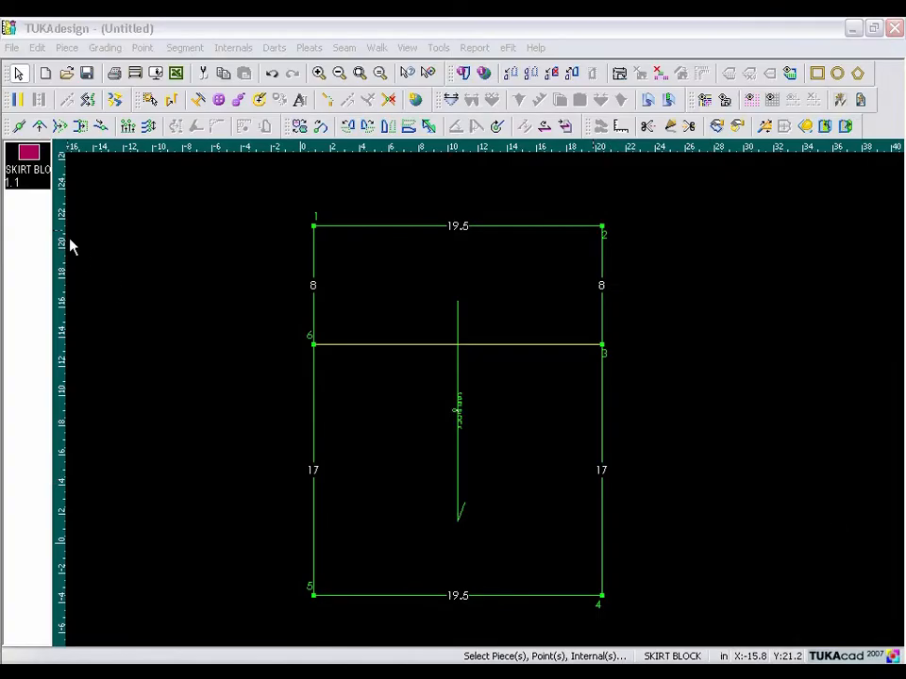
Step: Add a grading point on the horizontal internal line, 9.25 inches from its right end
left_click(19, 126)
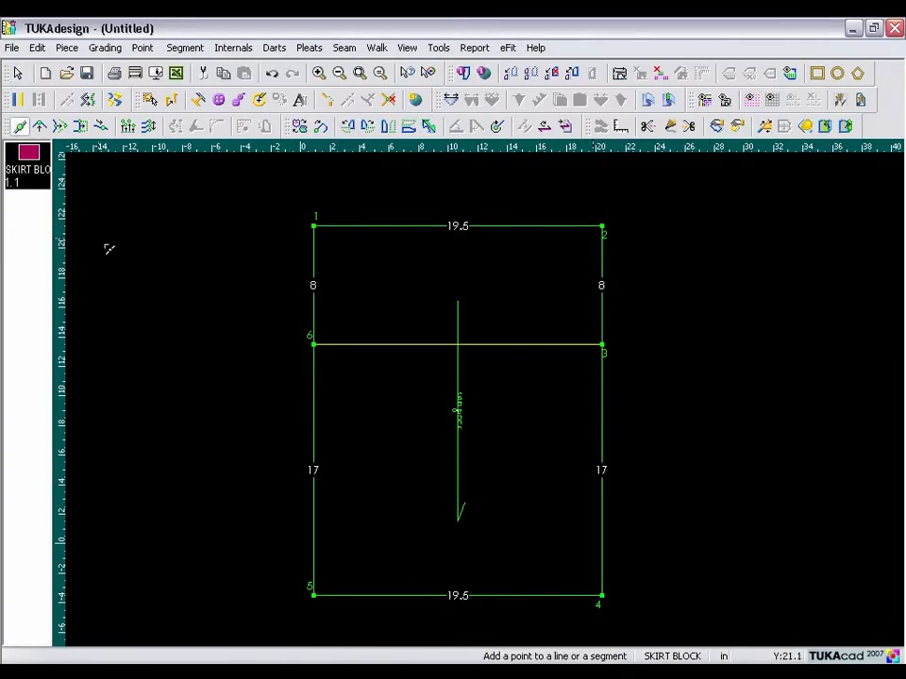
left_click(498, 347)
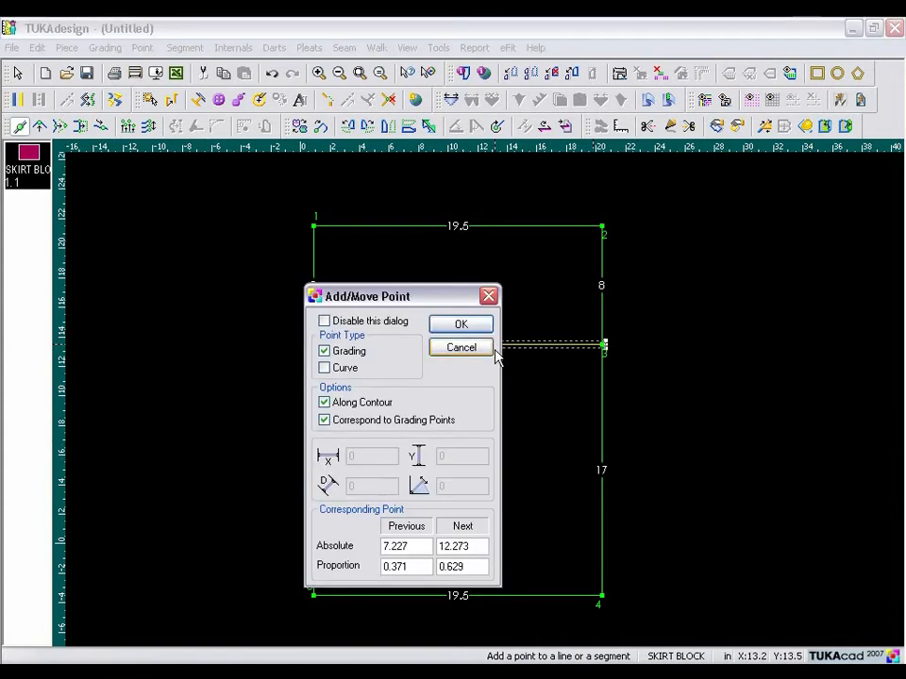
double_click(413, 547)
type("9.25")
left_click_drag(400, 303, 729, 280)
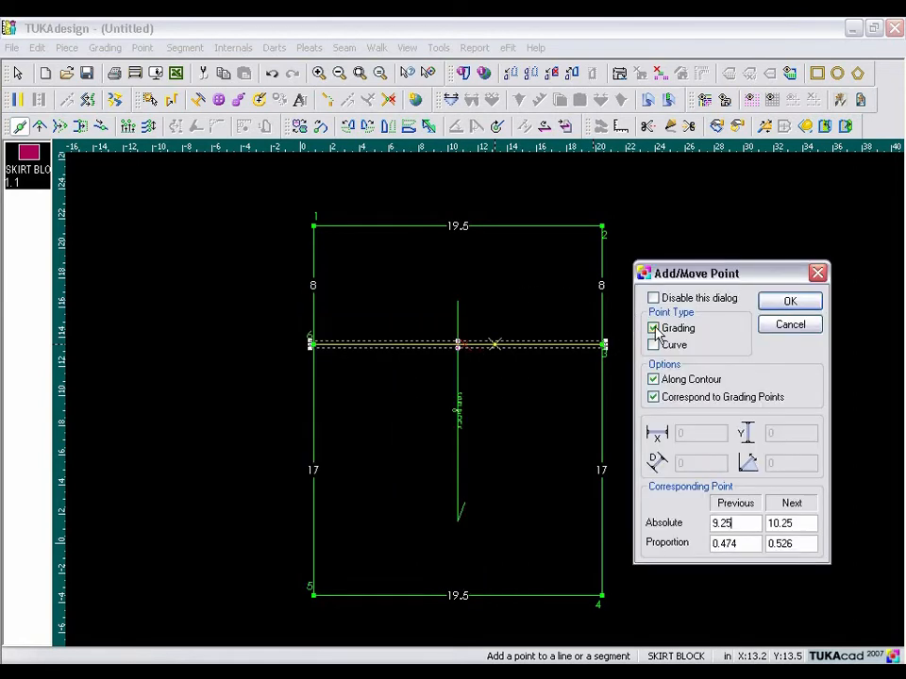
left_click(785, 302)
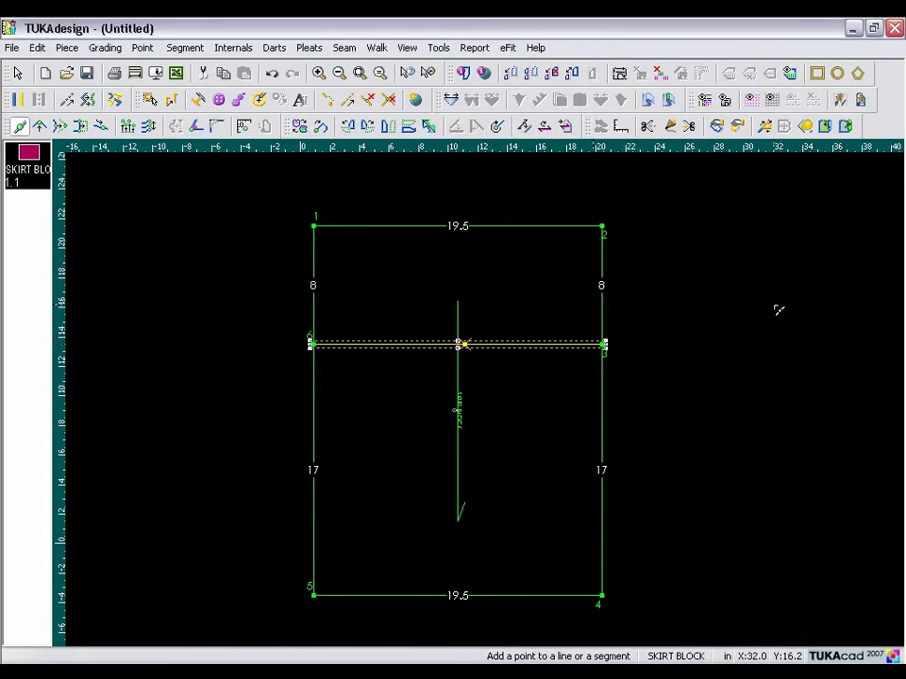
right_click(710, 294)
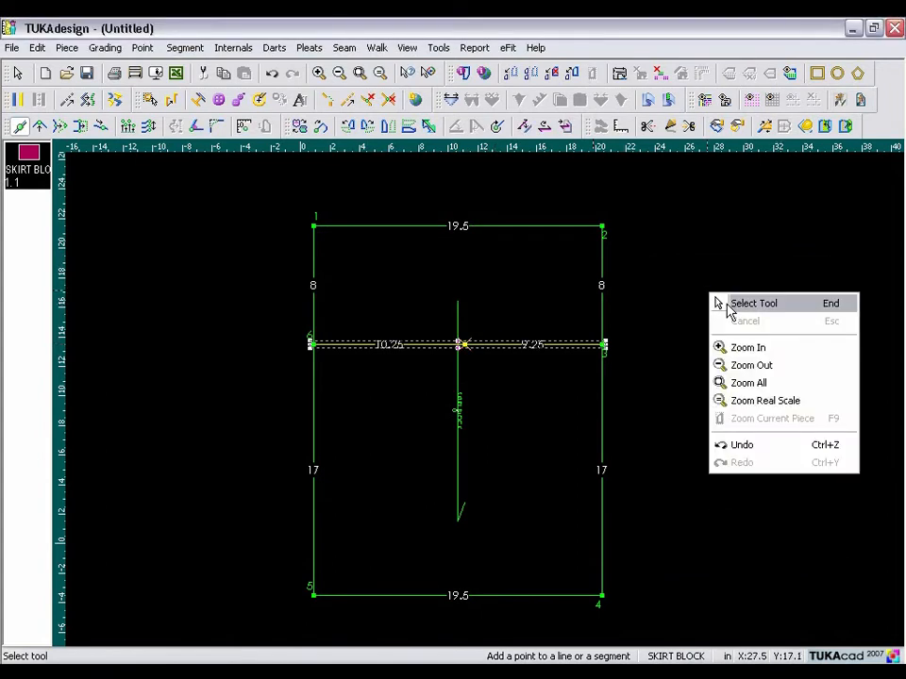
left_click(726, 303)
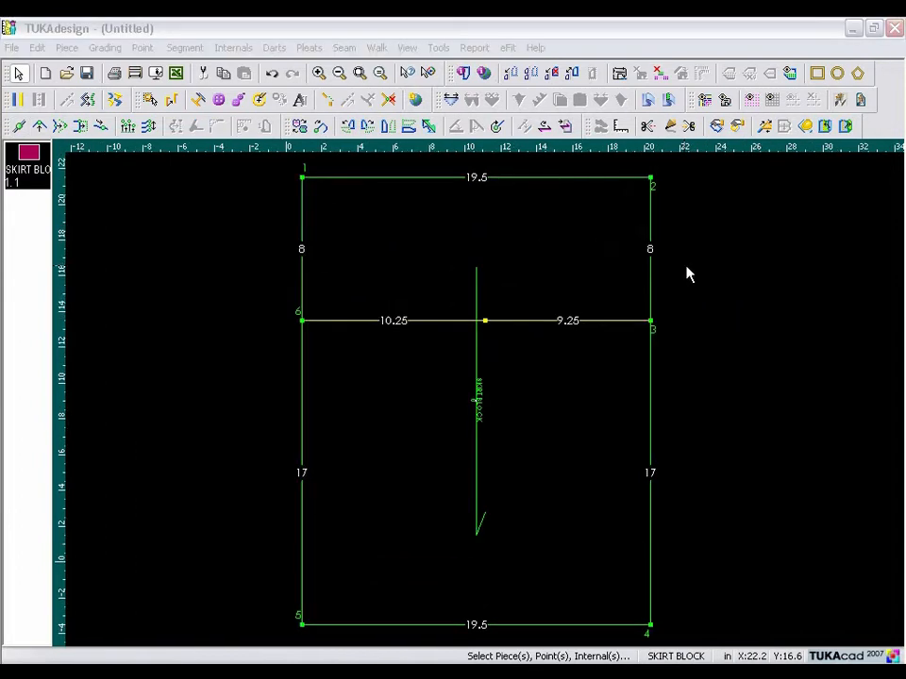
Step: Hide the grainline in the piece view settings for internals
left_click(706, 344)
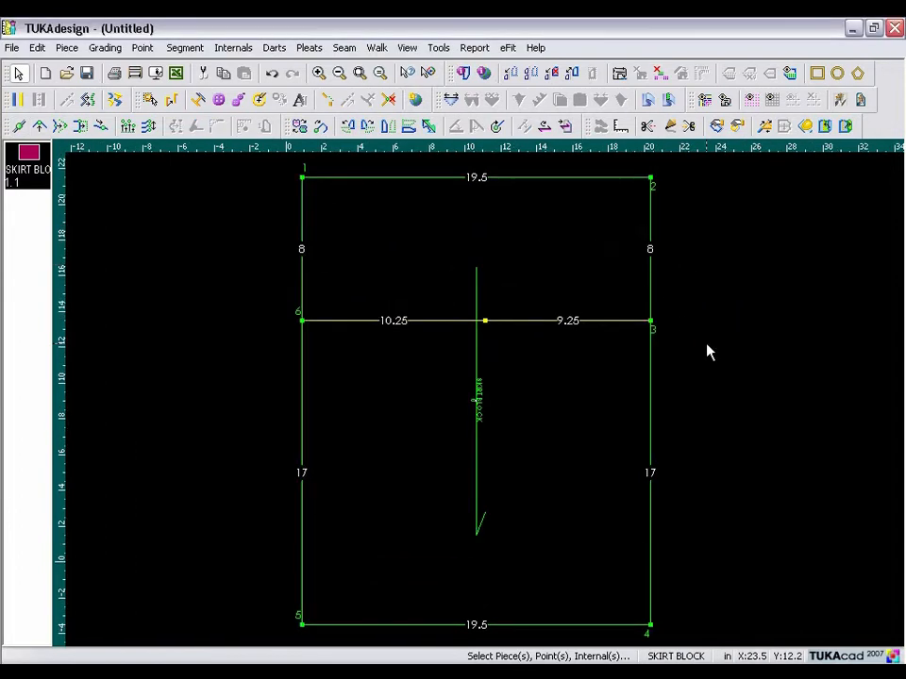
key("F10")
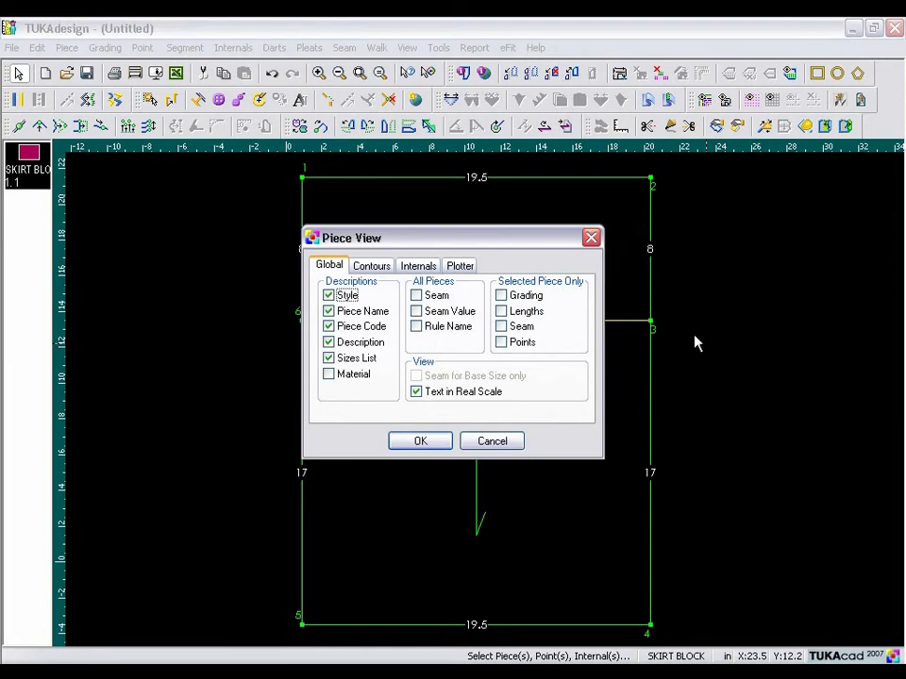
left_click(427, 264)
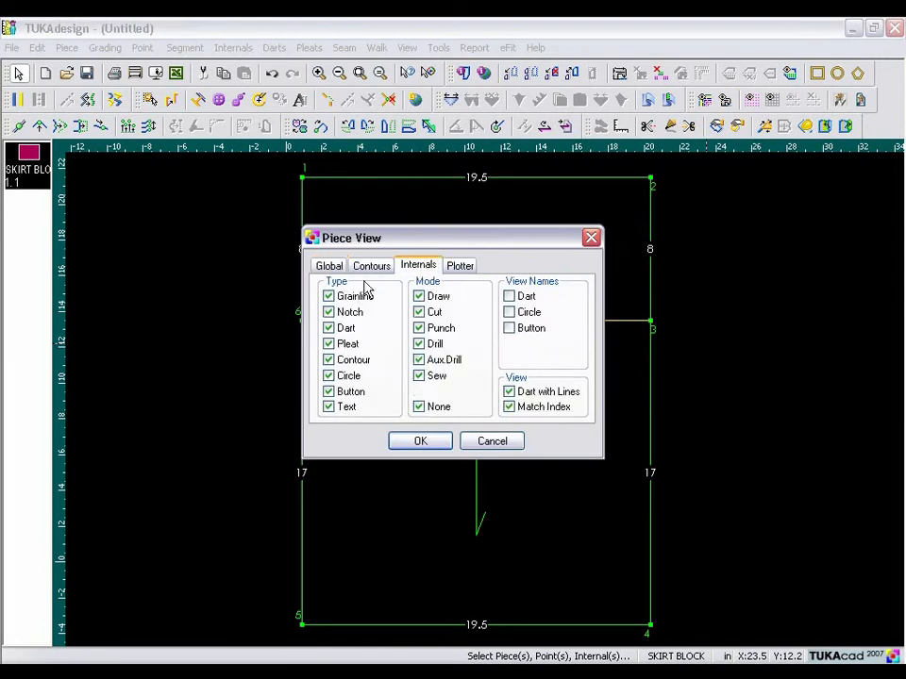
left_click(330, 298)
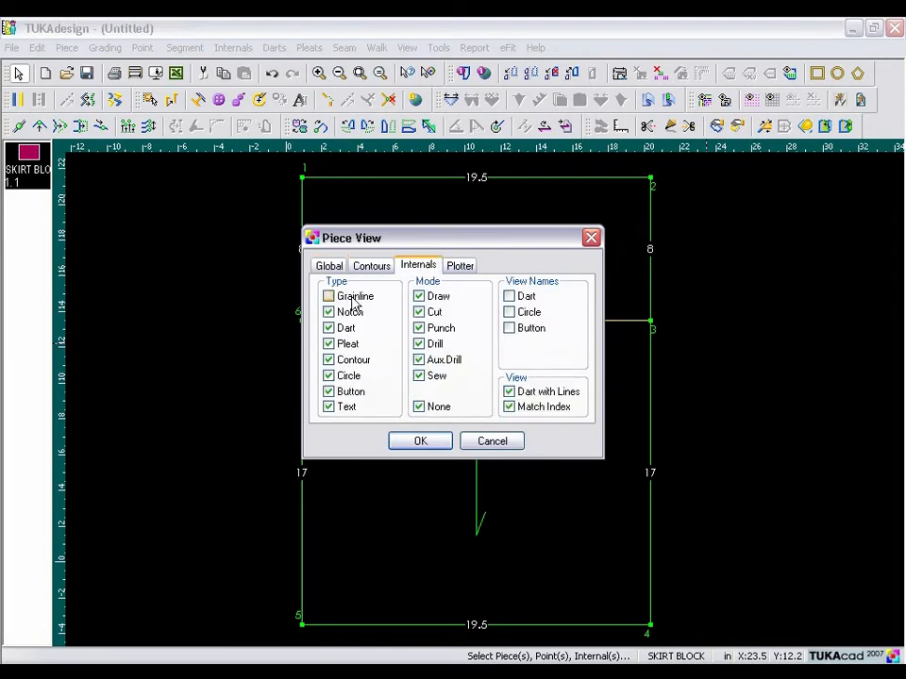
left_click(431, 445)
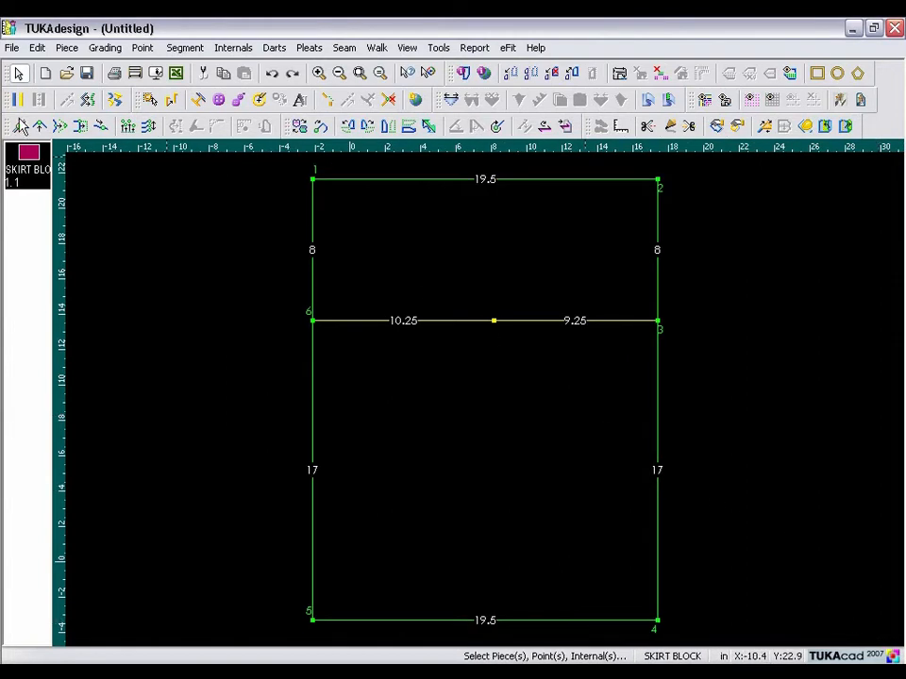
Step: Add a grading point on the rectangle's upper edge, 8.5 inches from the upper-right corner
left_click(19, 126)
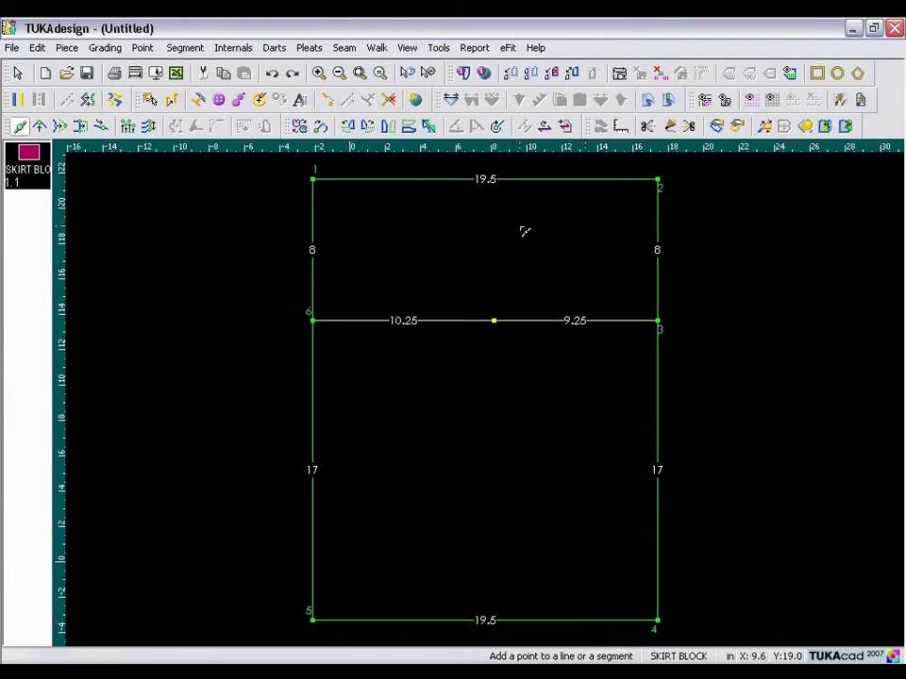
left_click(535, 179)
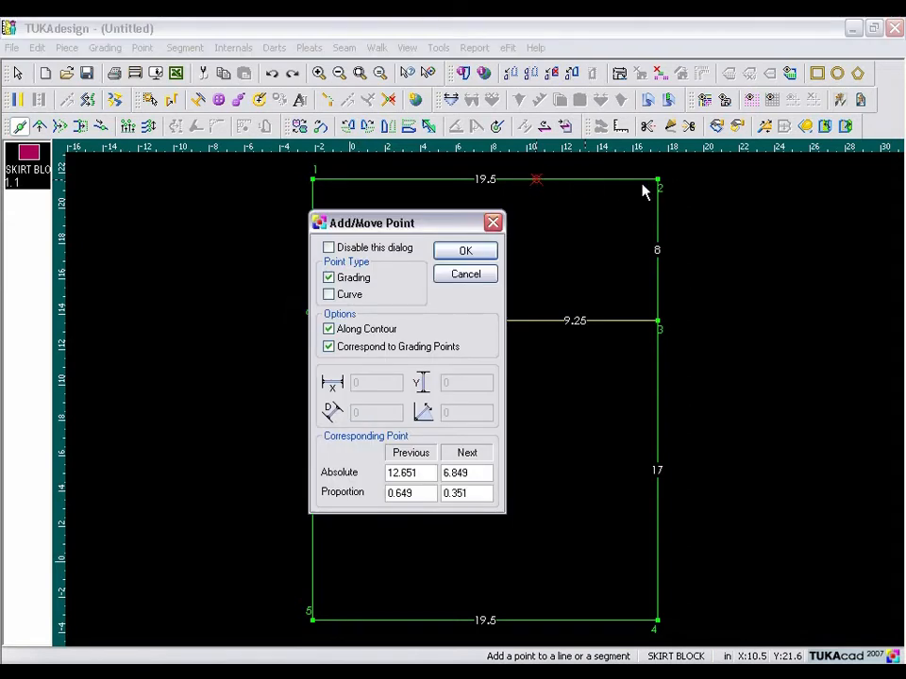
double_click(481, 477)
type("8.5")
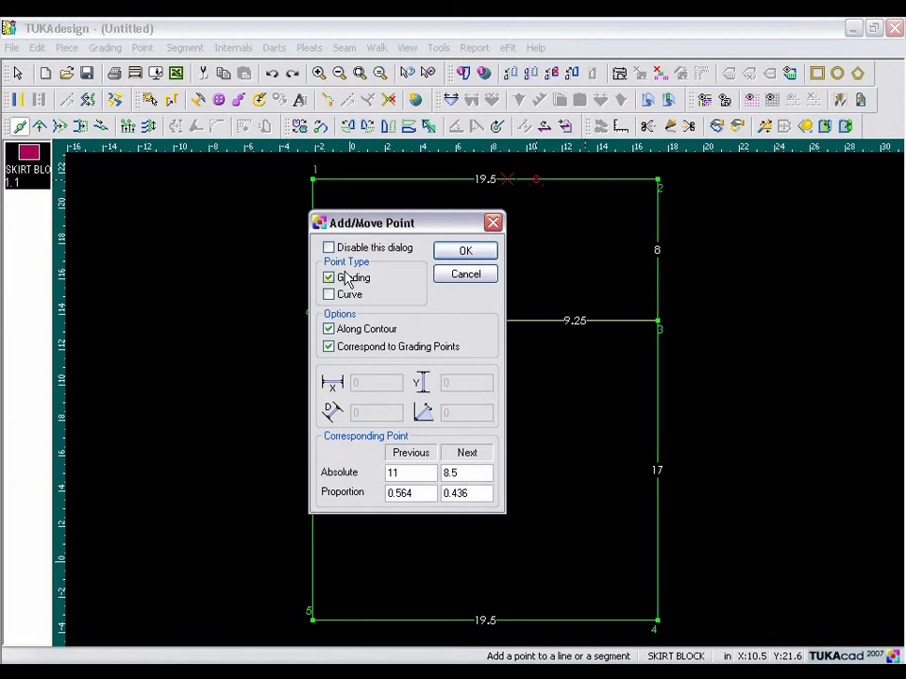
left_click(481, 255)
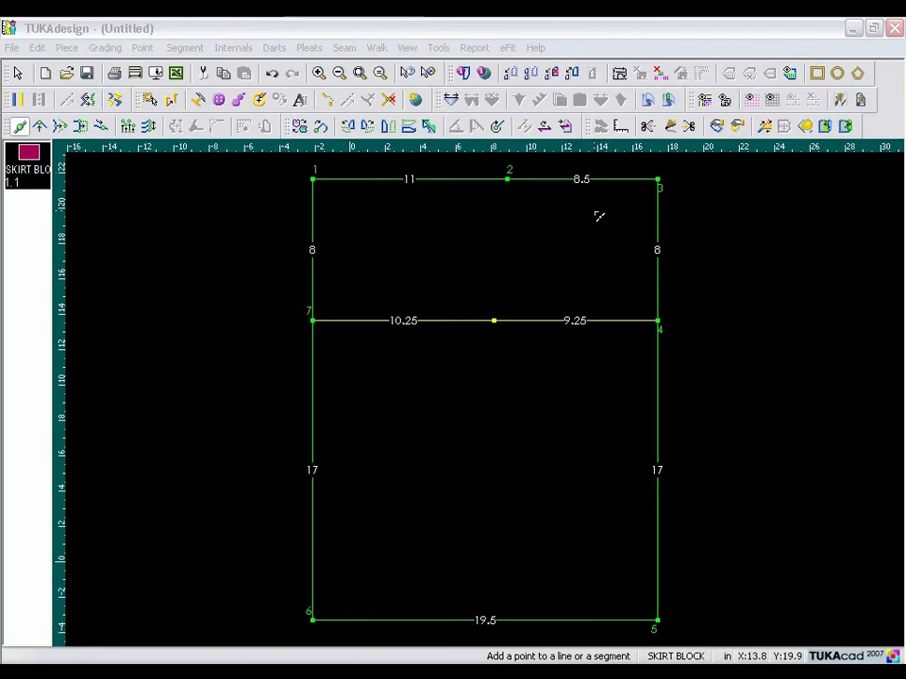
Step: Add a grading point on the rectangle's upper edge, 3.25 inches from the upper-right corner
left_click(592, 232)
scroll(592, 233, "up", 3)
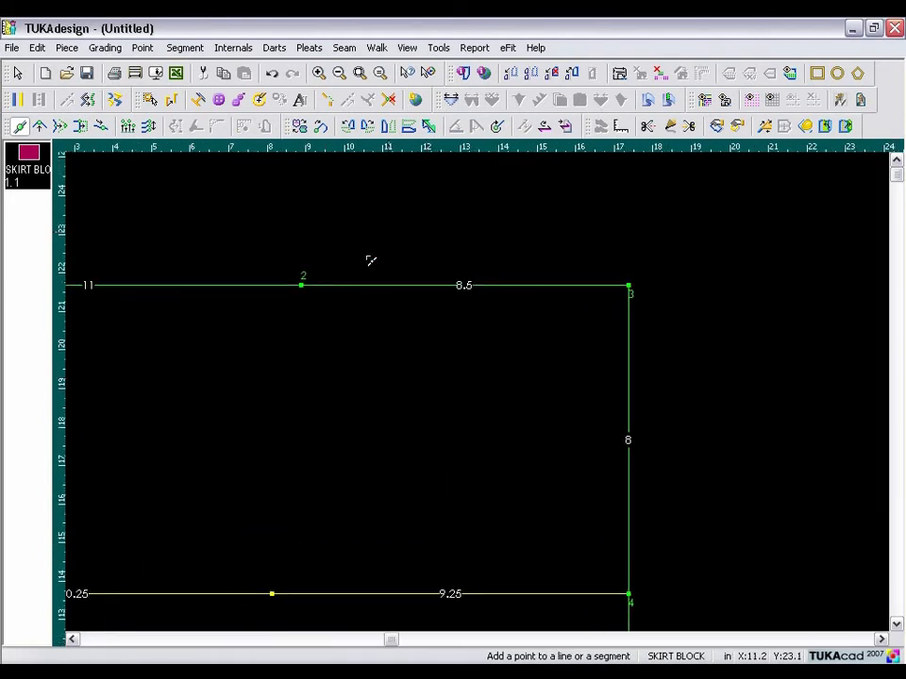
left_click(538, 287)
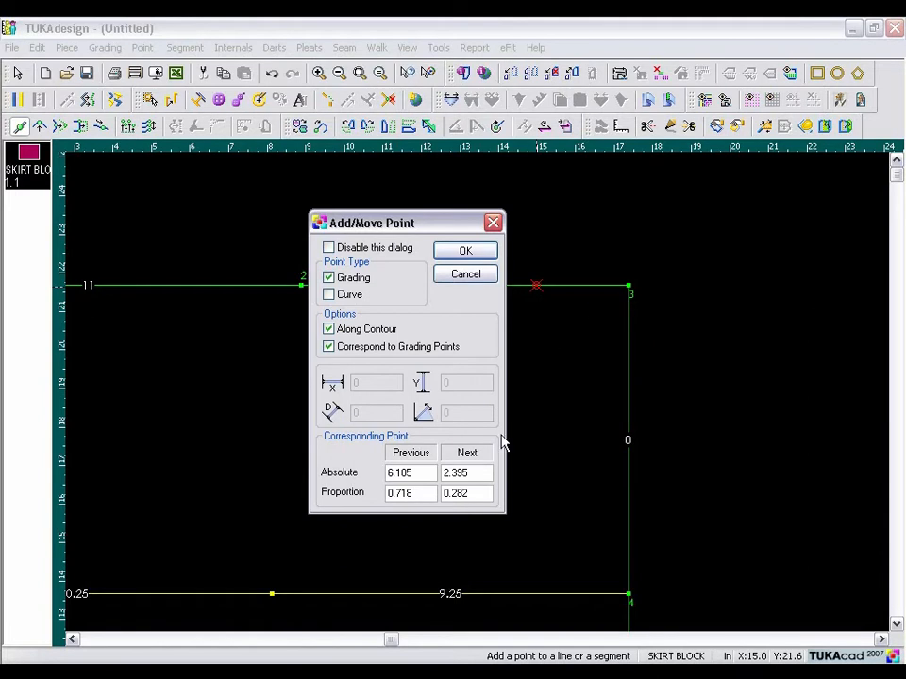
double_click(469, 476)
type("3.25")
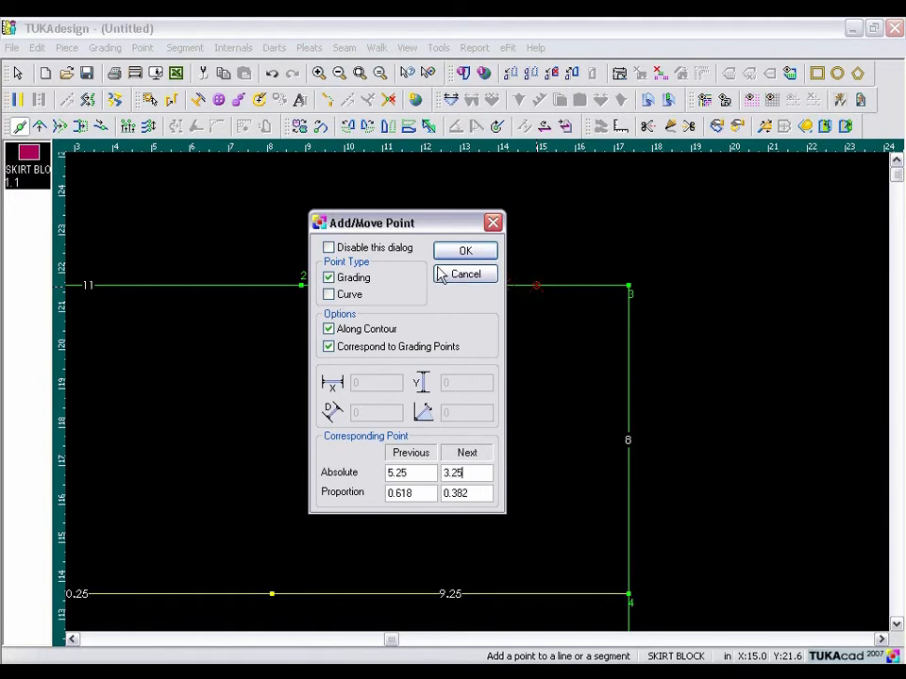
left_click(462, 251)
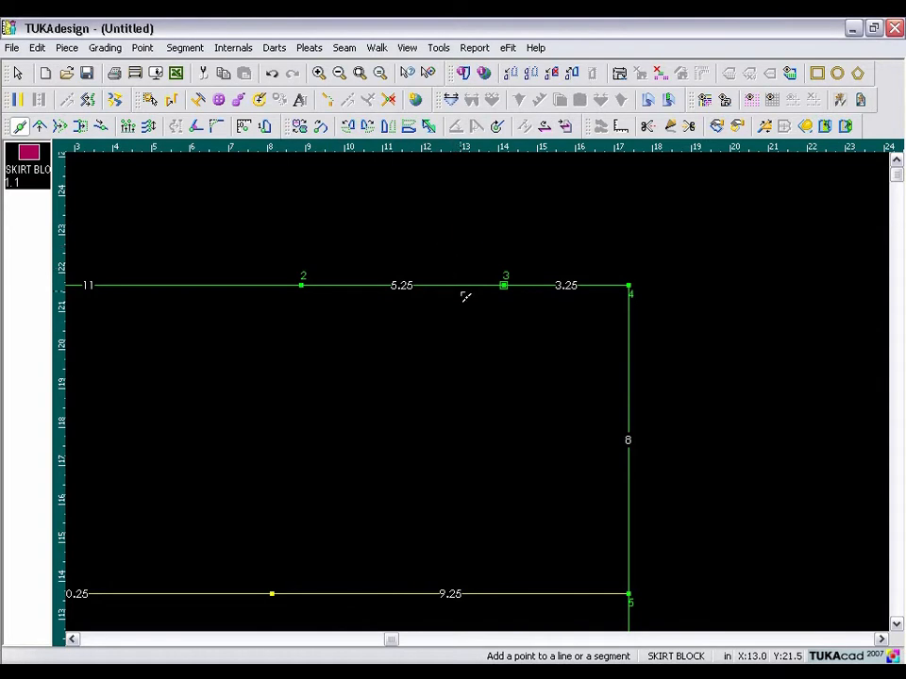
Step: Add a grading point on the upper edge, 5/8 inch to the left of the point 3.25 inches from the corner
left_click(464, 284)
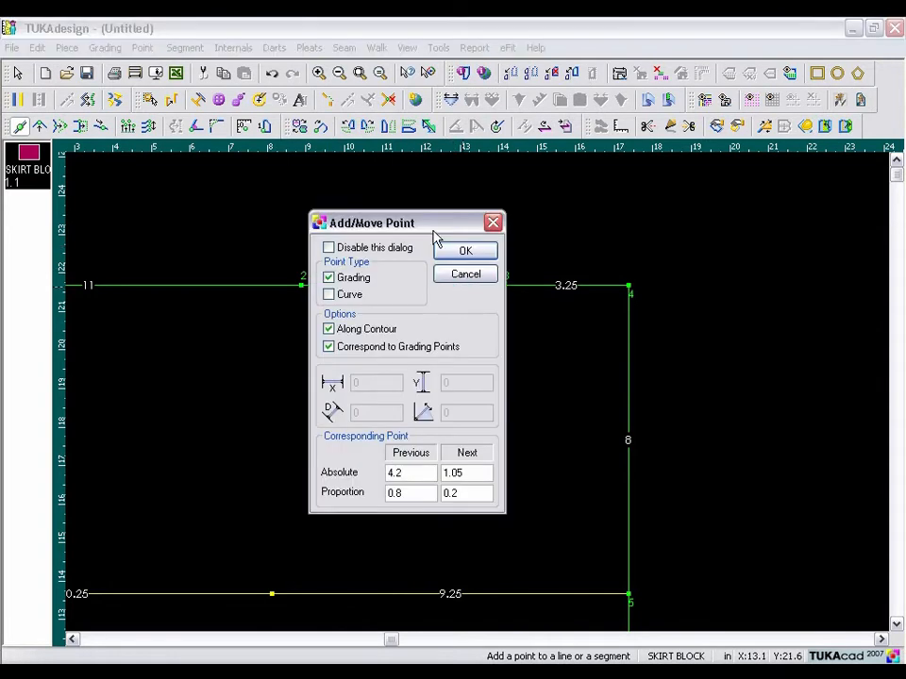
left_click_drag(431, 229, 437, 326)
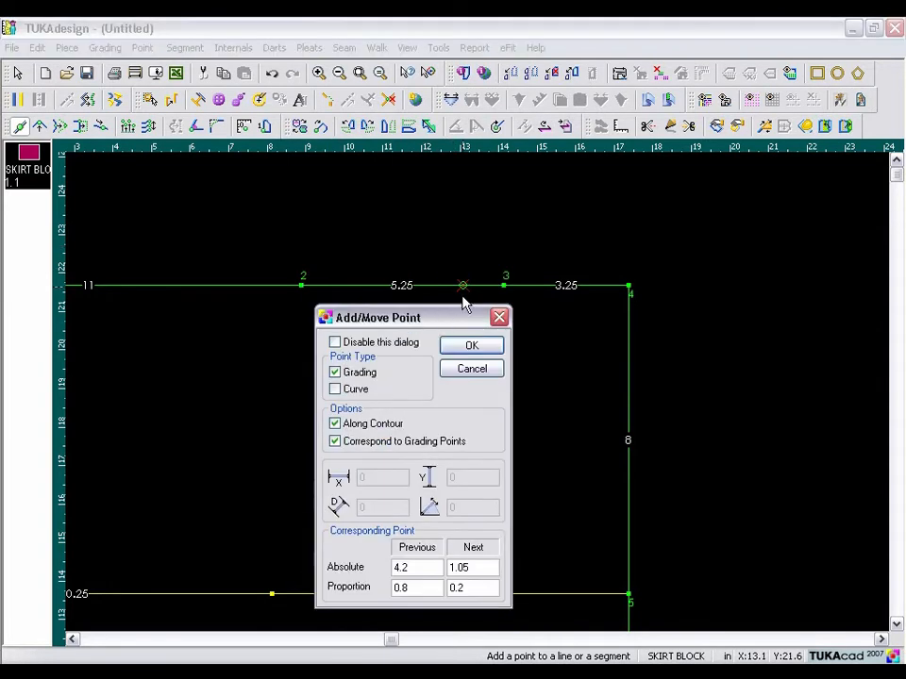
double_click(479, 567)
type("5/8")
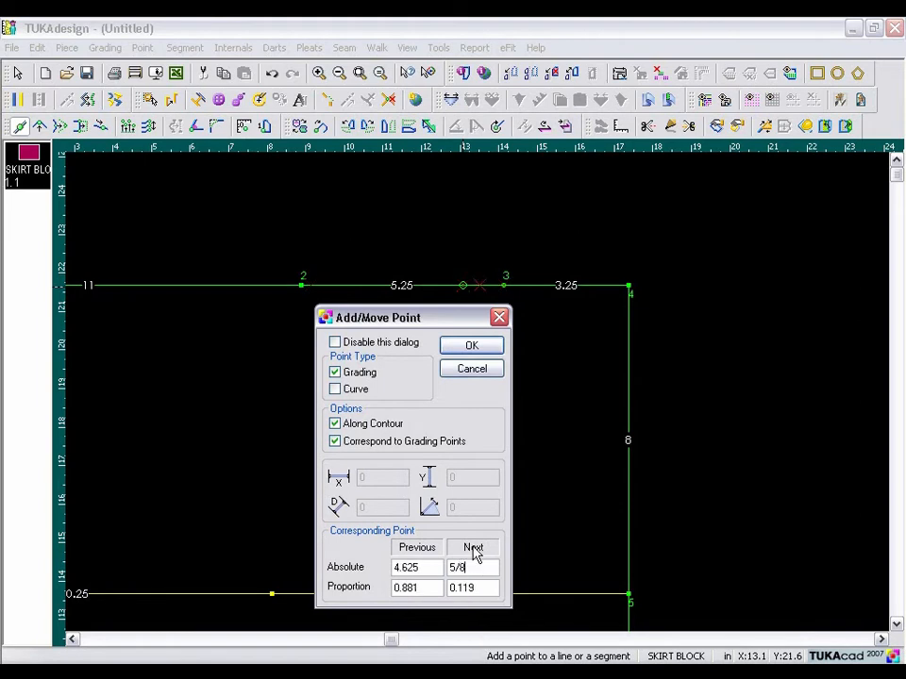
left_click(472, 346)
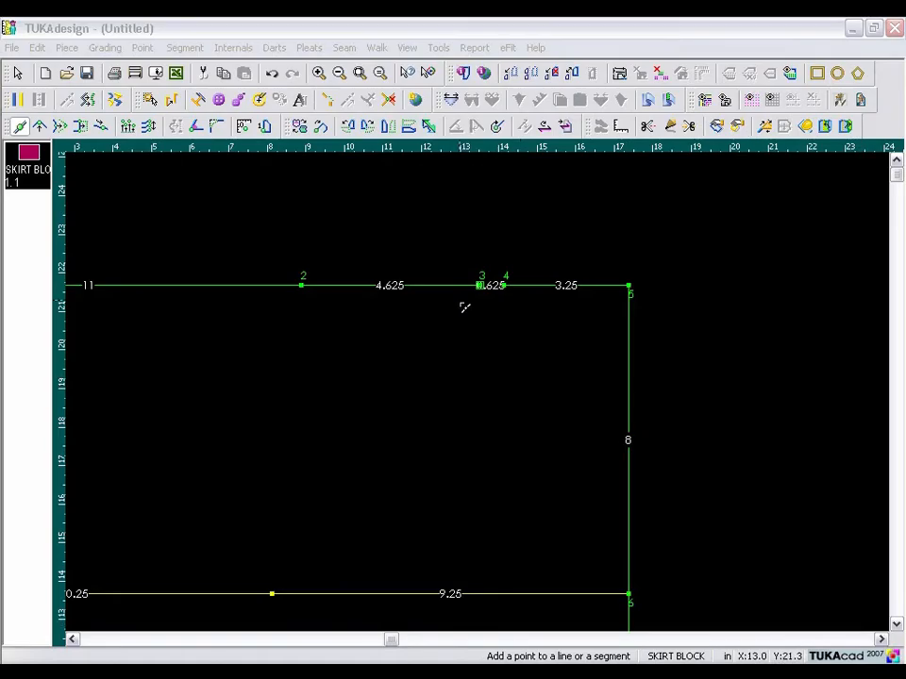
Step: Add a grading point on the upper edge, 1.25 inches to the left of the 5/8-inch point
left_click(442, 286)
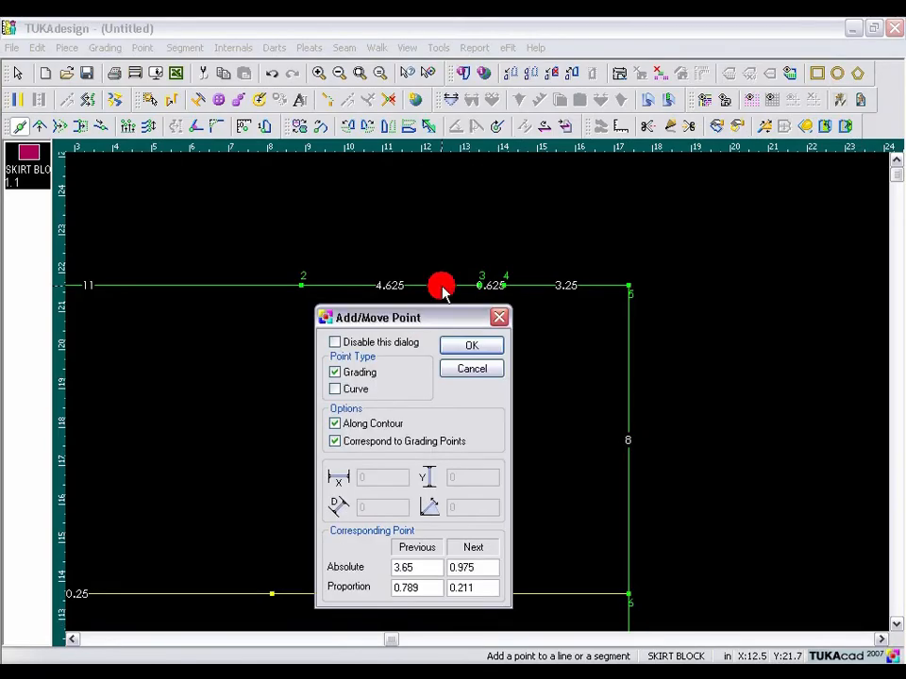
double_click(479, 566)
type("1.25")
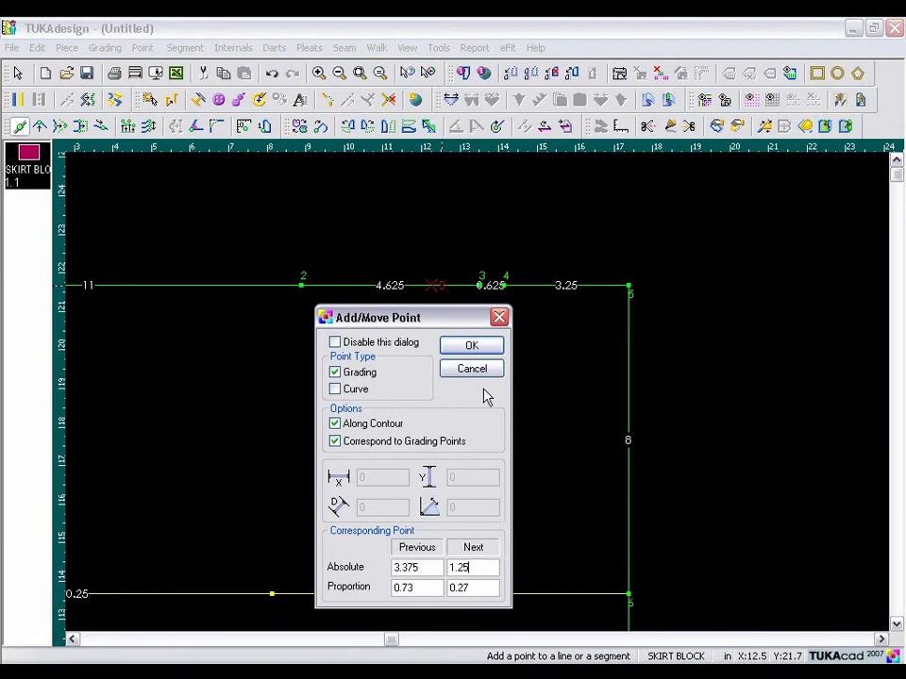
left_click(472, 345)
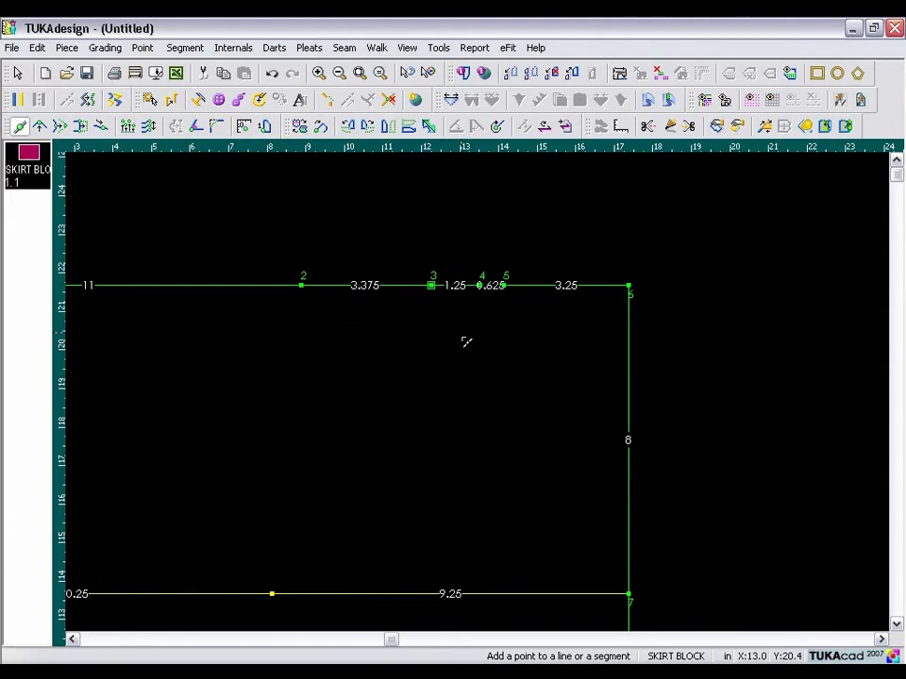
Step: Add a grading point on the upper edge, 0.625 inch to the left of the 1.25-inch point
left_click(389, 285)
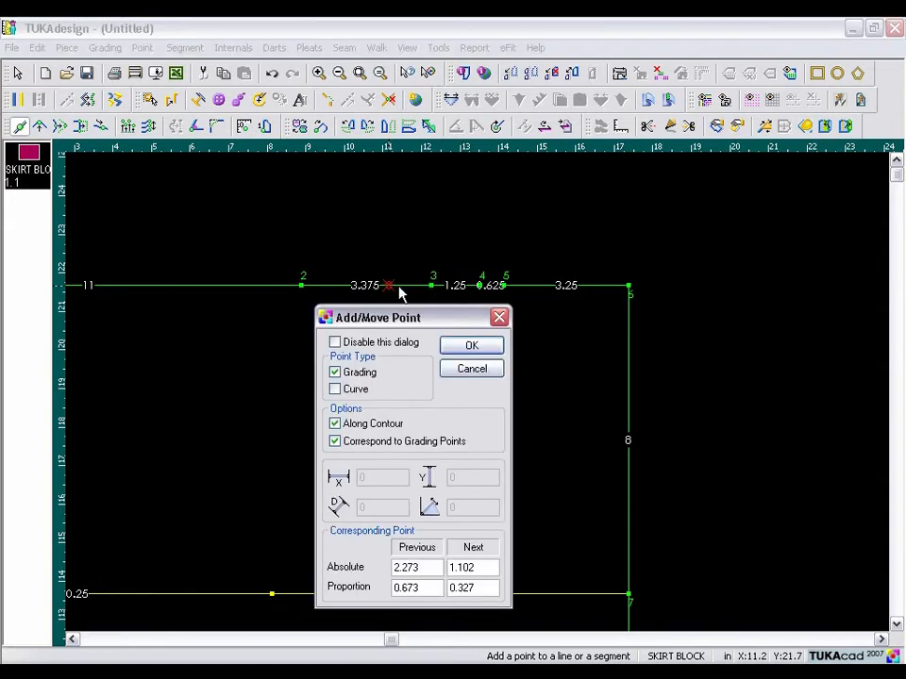
double_click(484, 567)
type(".625")
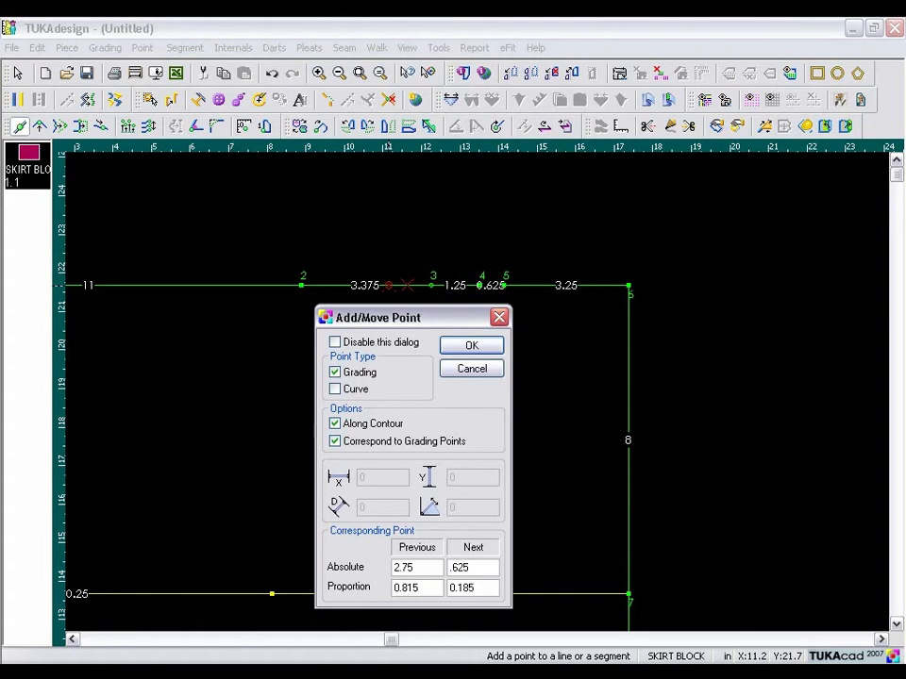
left_click(477, 345)
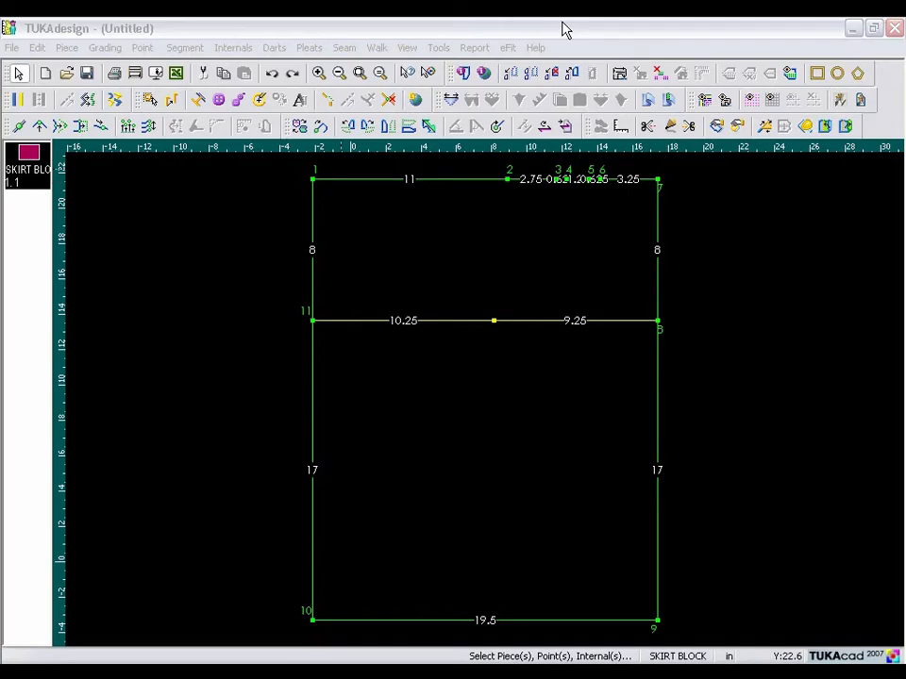
Step: Place a vertical guideline through the internal line's grading point and add a grading point on the upper edge, 9 inches from the upper-left corner
left_click_drag(62, 305, 494, 325)
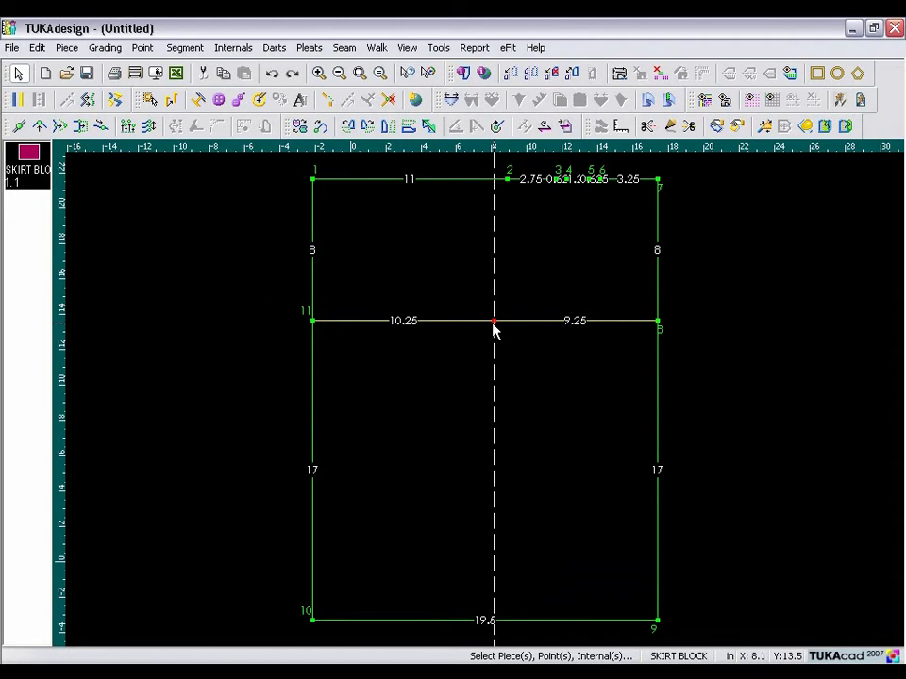
left_click(320, 73)
left_click_drag(290, 273, 528, 189)
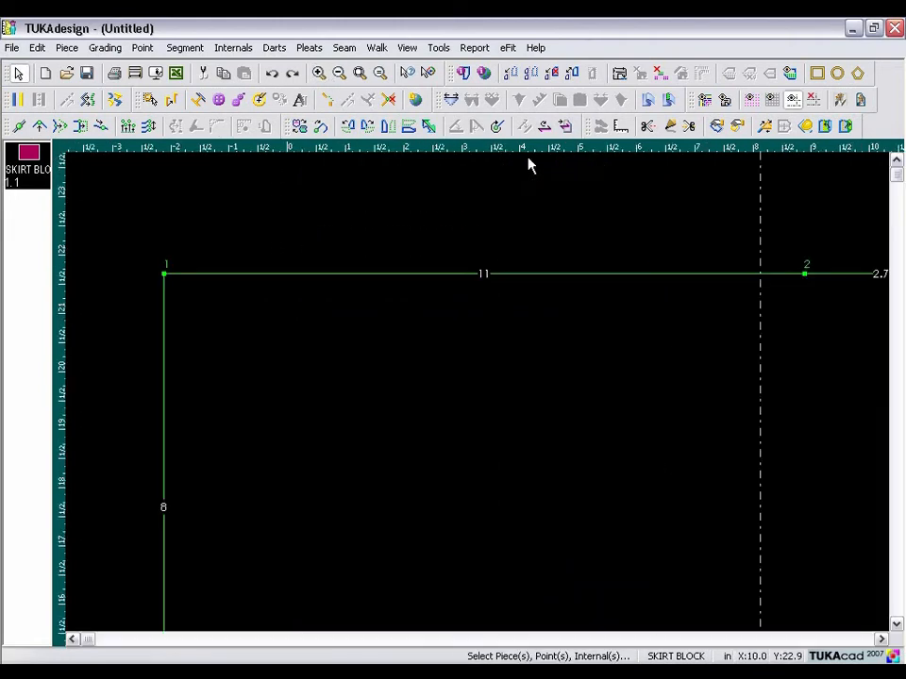
left_click(18, 126)
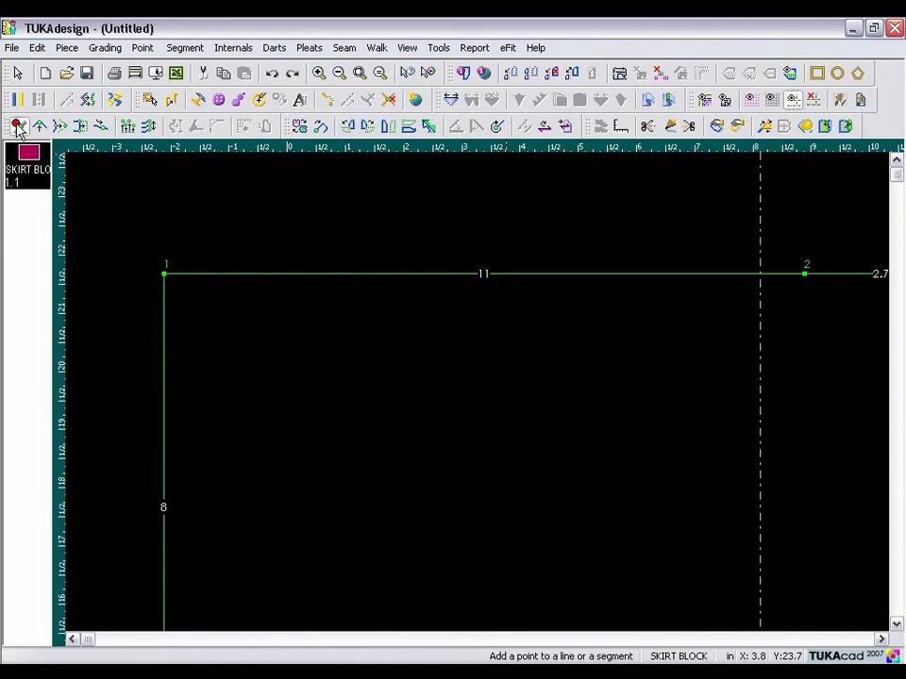
left_click(514, 273)
double_click(418, 596)
type("9")
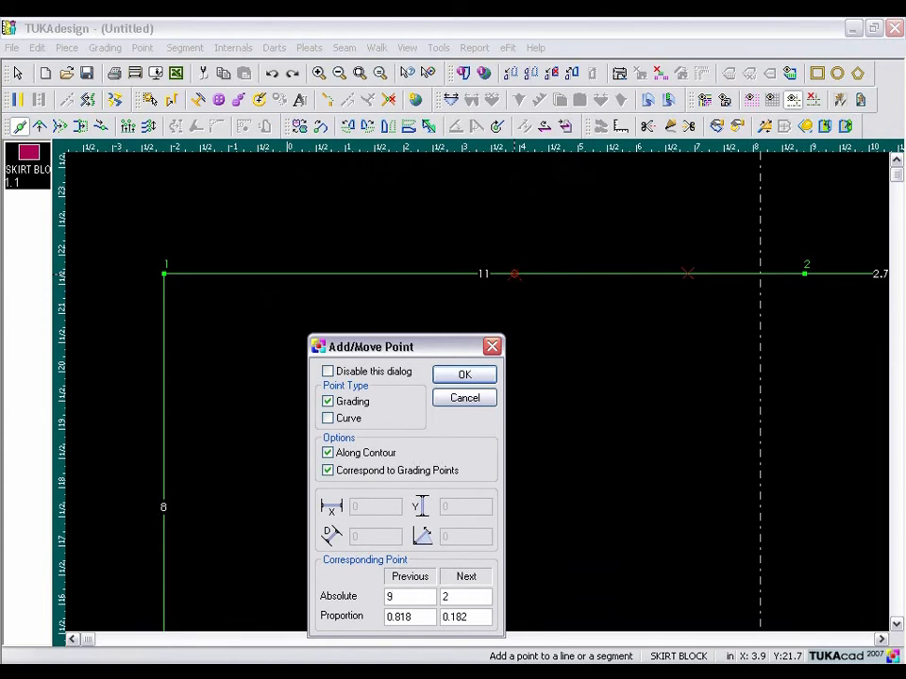
left_click(461, 377)
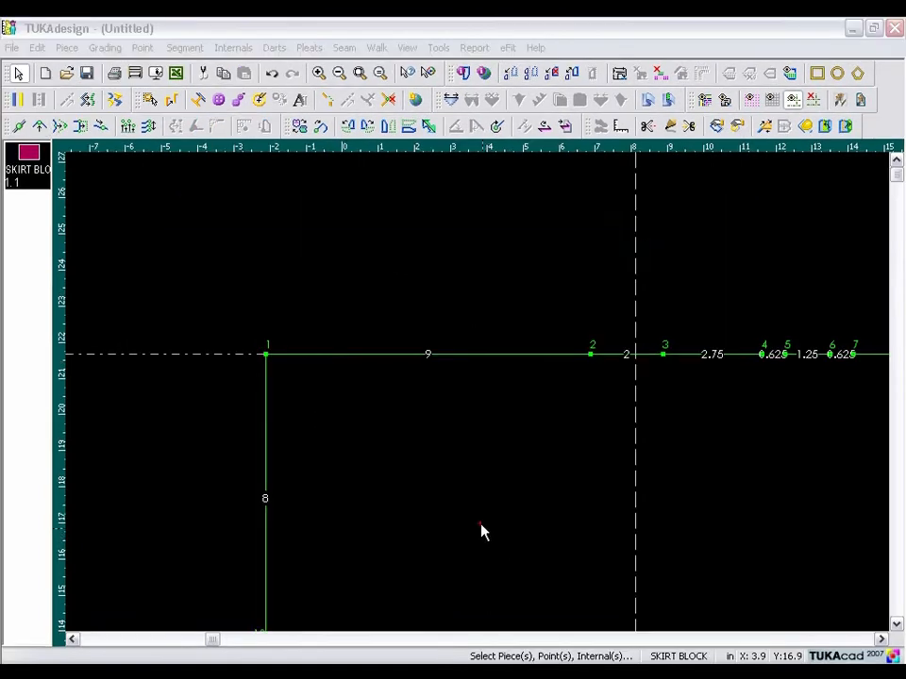
Step: Move the upper edge's point 2 straight up by 3/16 inch, with an X offset of 0
left_click(484, 534)
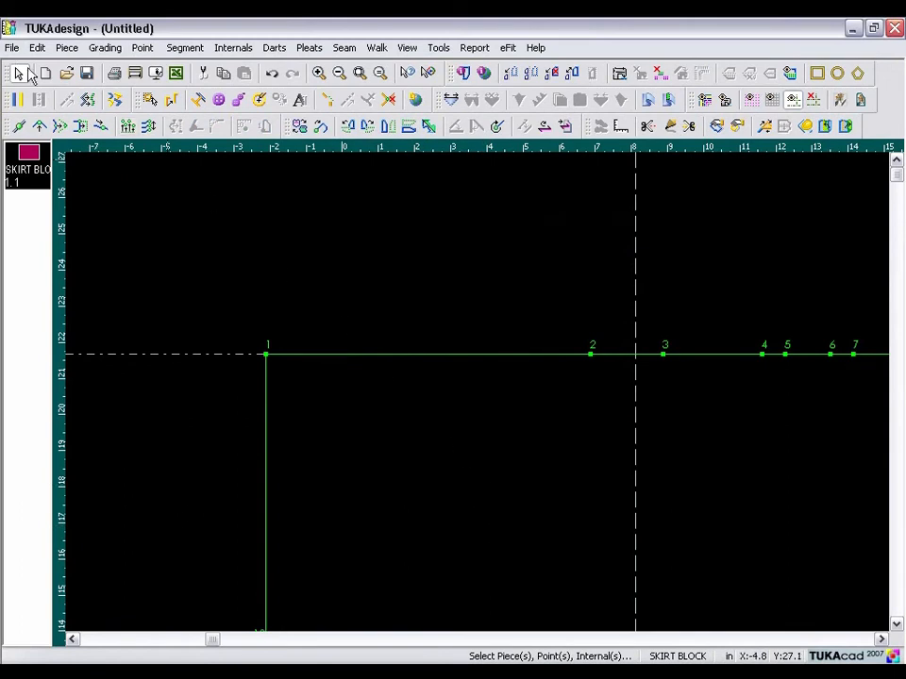
left_click(40, 126)
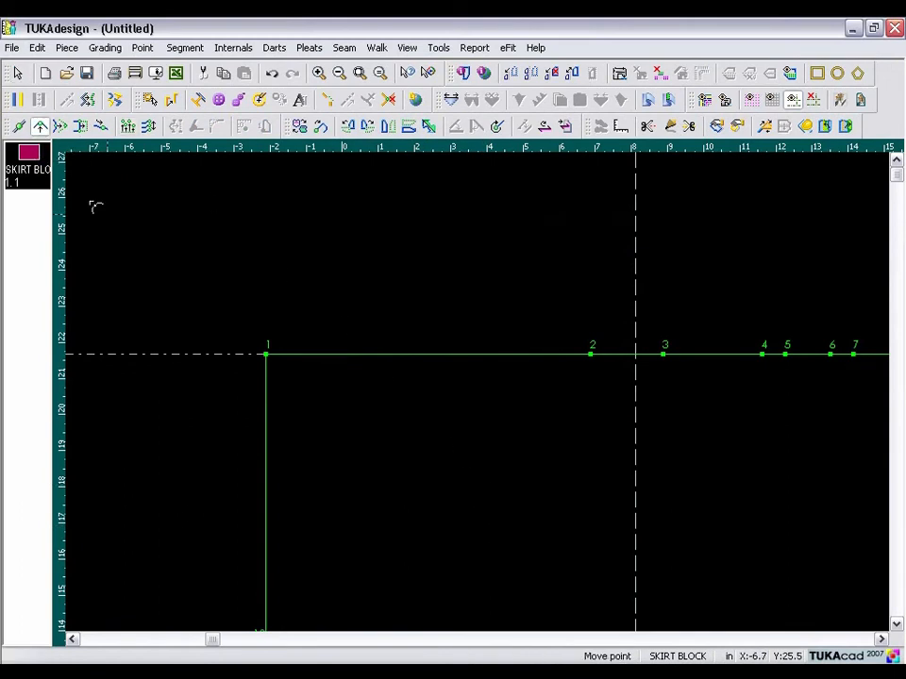
left_click(591, 356)
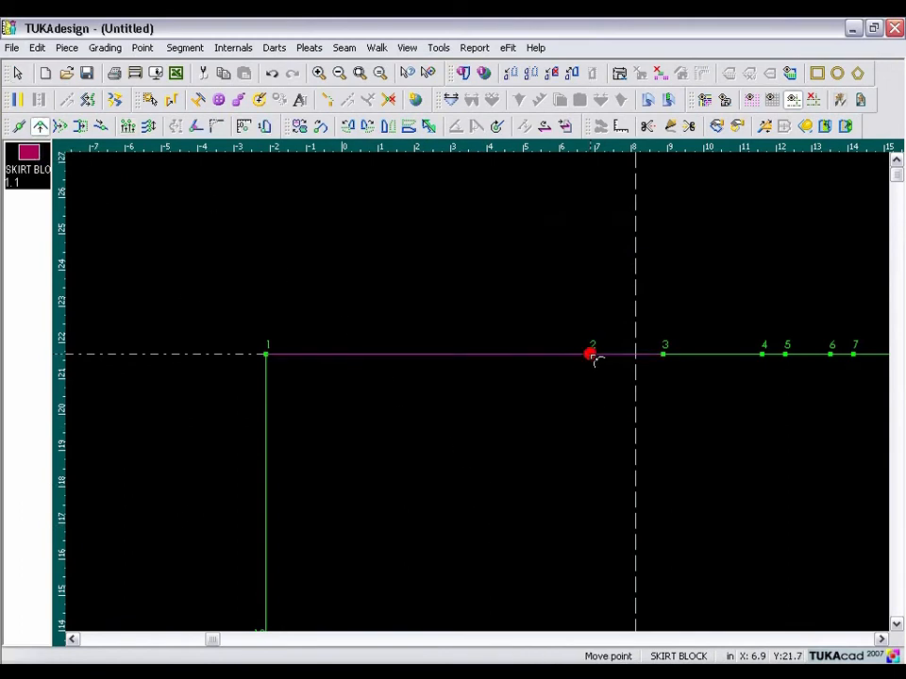
left_click(591, 345)
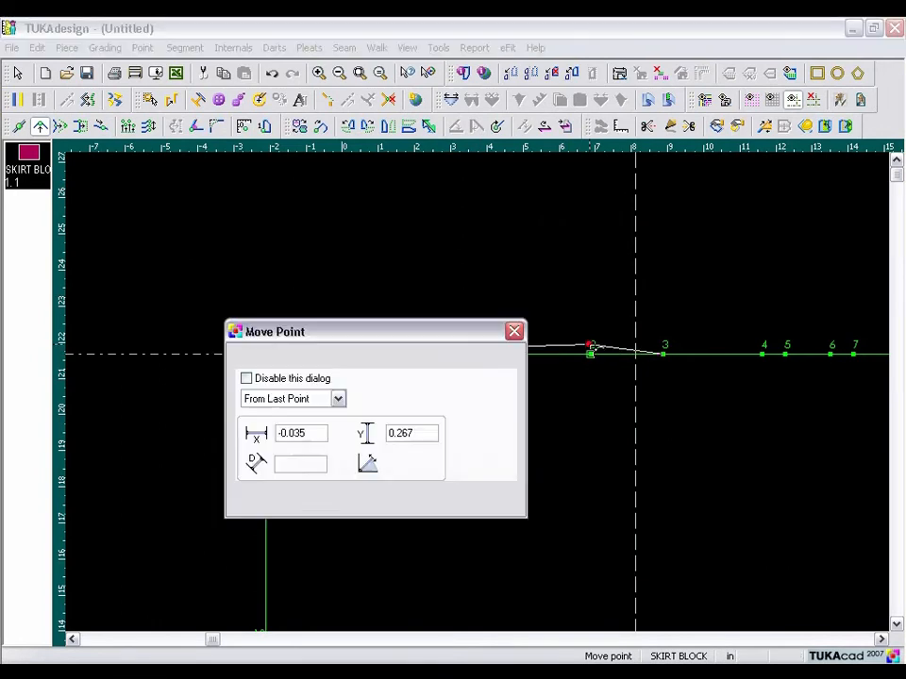
double_click(314, 432)
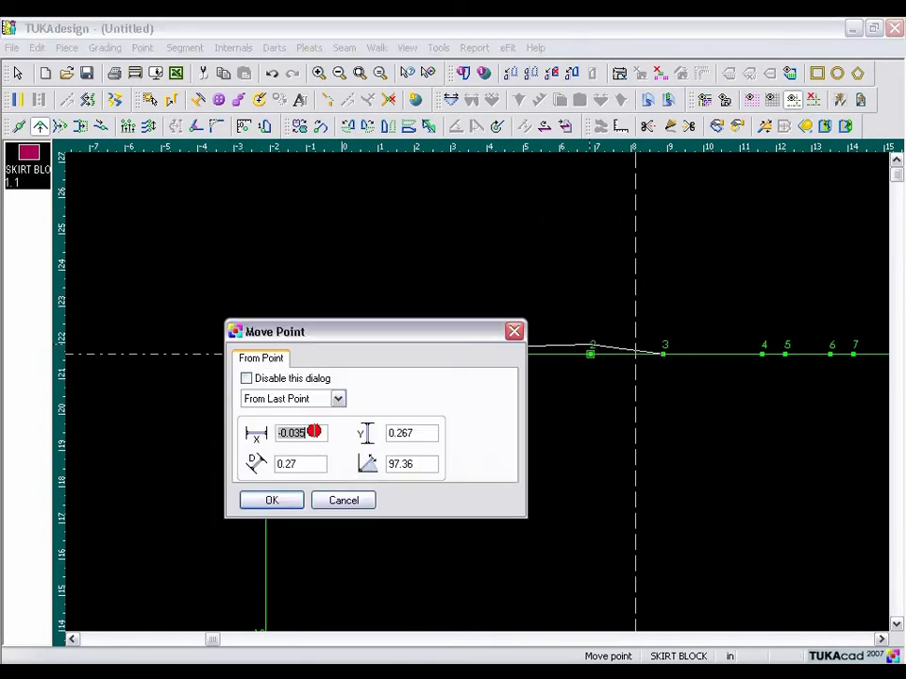
type("0")
double_click(412, 433)
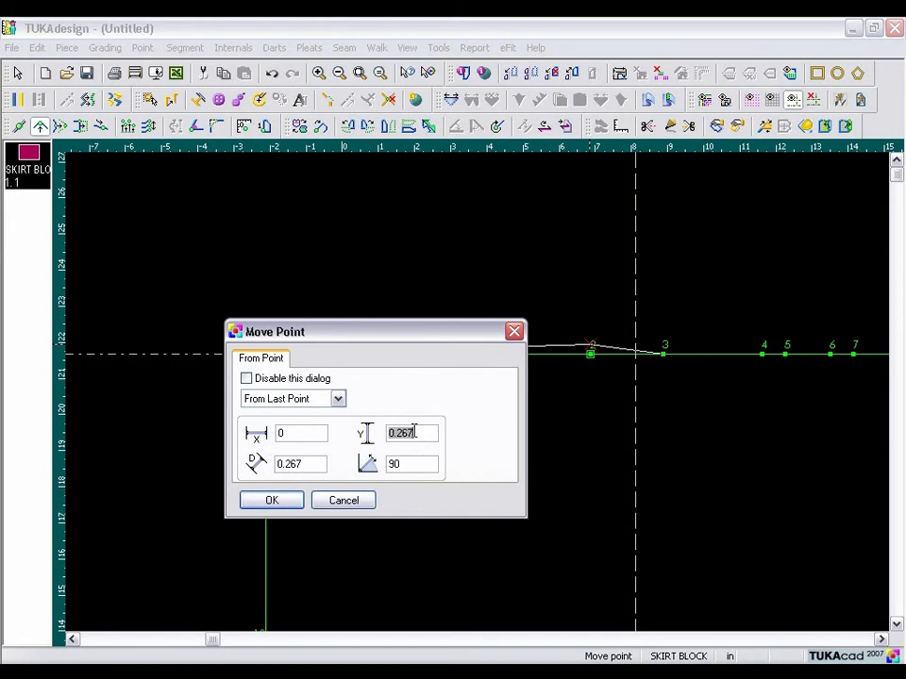
type("3/16")
left_click(260, 503)
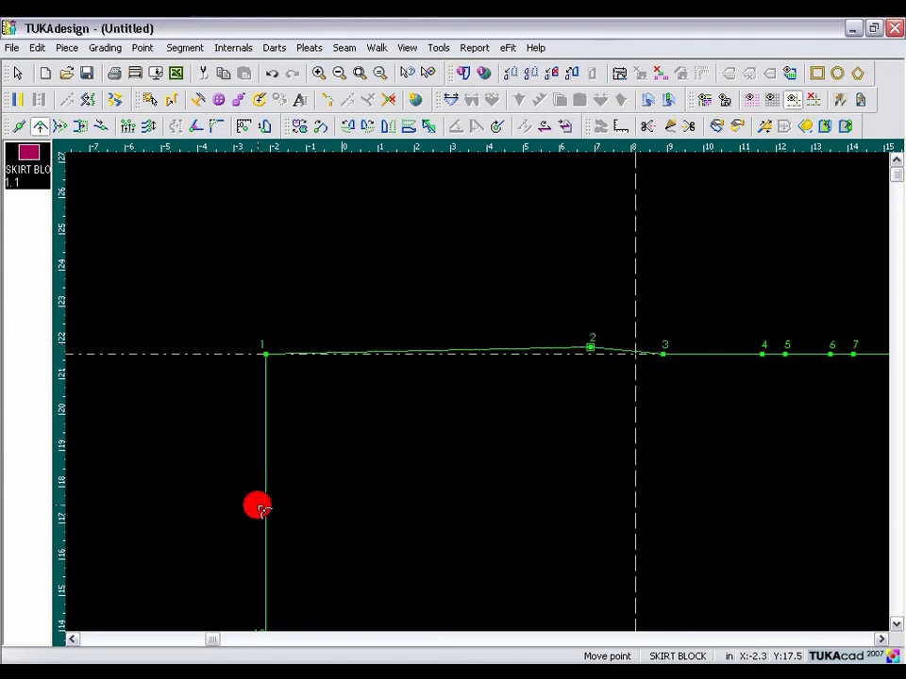
Step: Move the upper-left corner point straight down, with an X offset of 0 and a Y offset of -3/16 inch
left_click(270, 358)
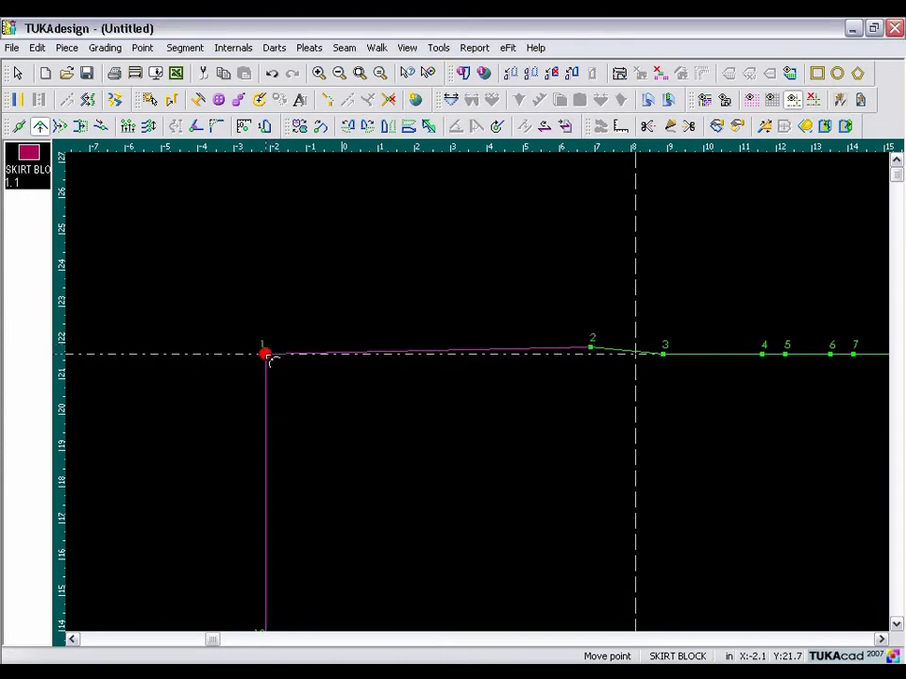
left_click(265, 363)
left_click(314, 432)
double_click(314, 432)
type("0")
double_click(425, 434)
key("BackSpace")
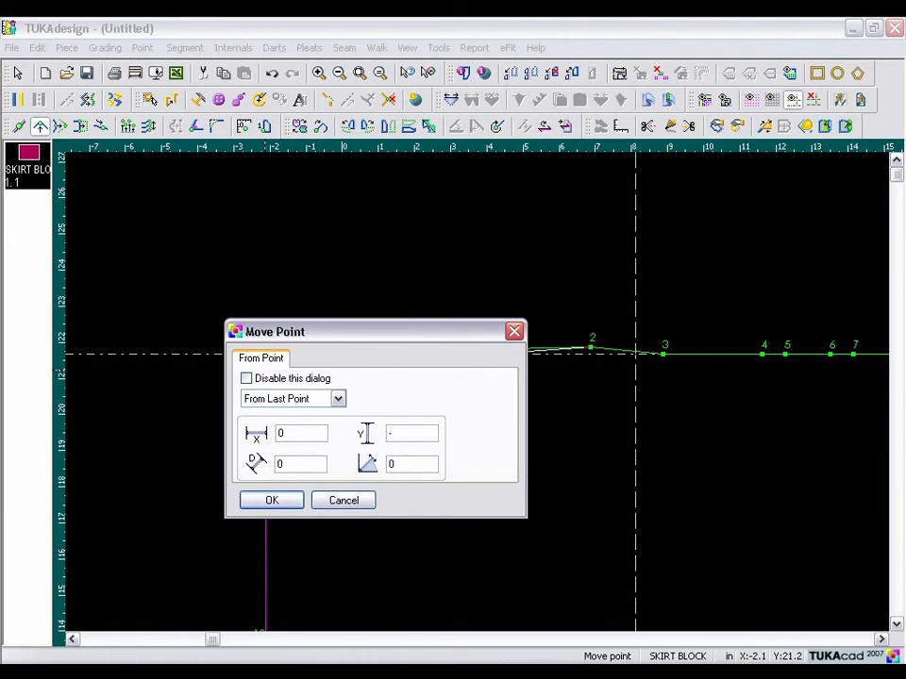
type("-3/16")
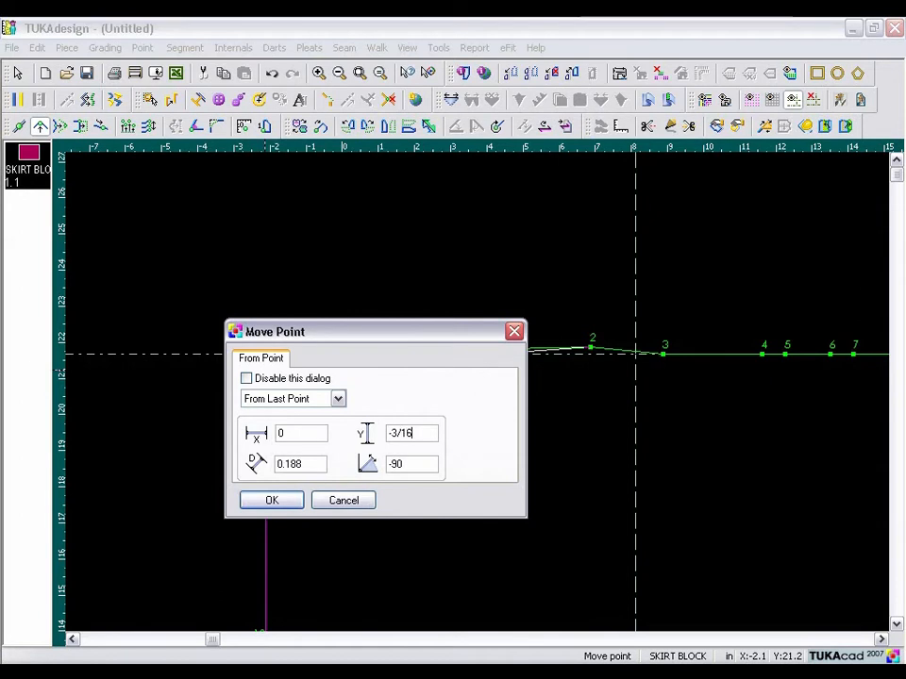
left_click(289, 503)
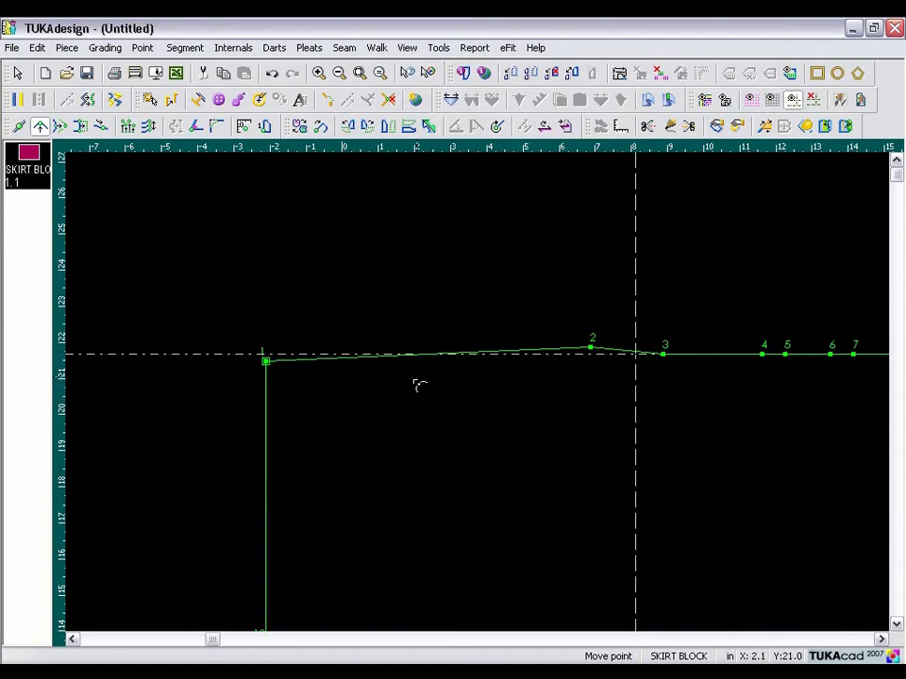
Step: Bend the edge between points 1 and 2 downward near its middle, with offsets of X -0.064 and Y -0.222 inch
left_click(430, 357)
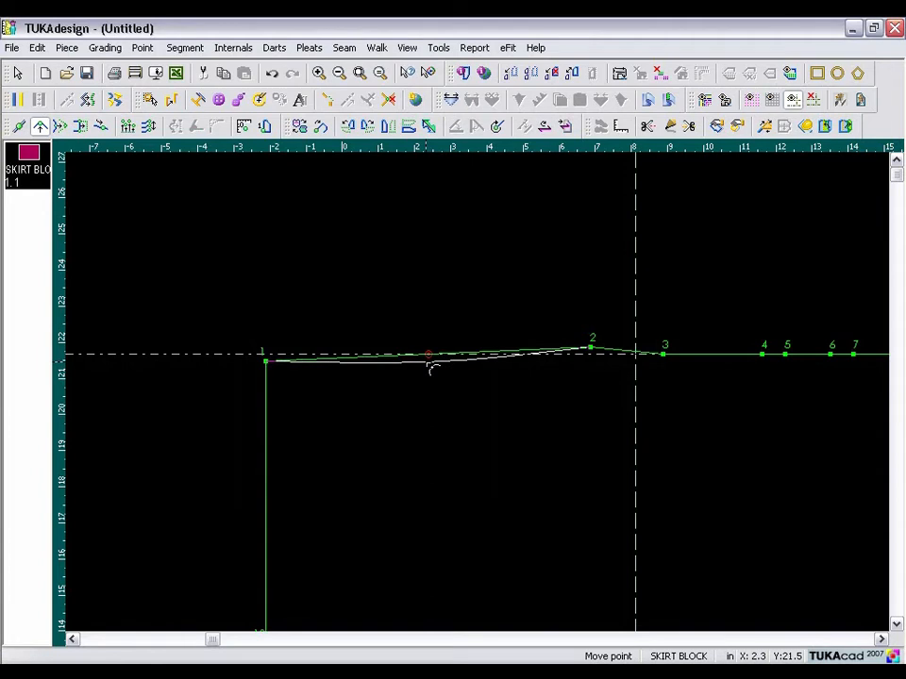
left_click(430, 369)
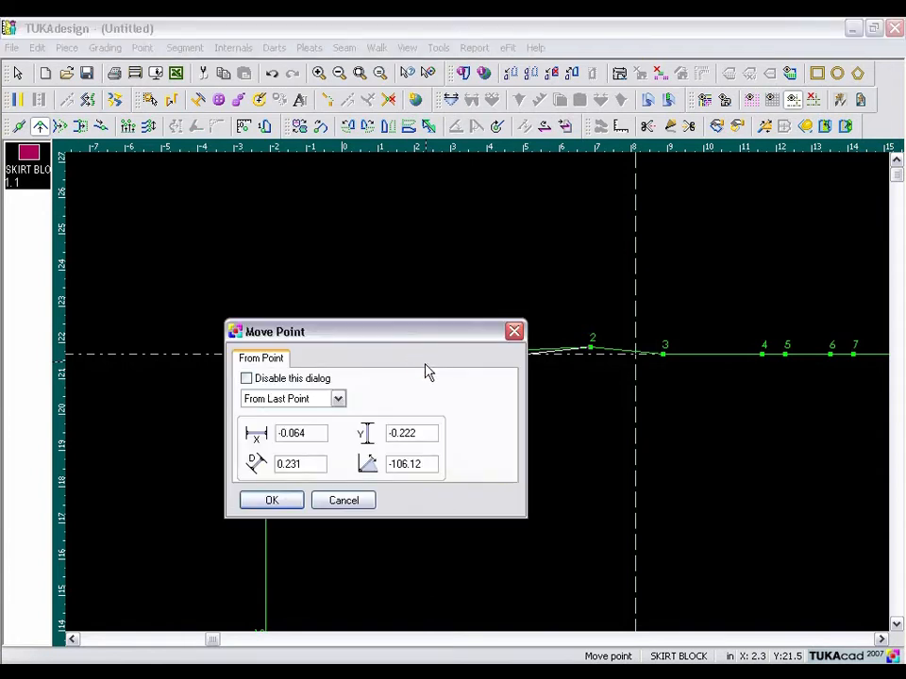
left_click(272, 499)
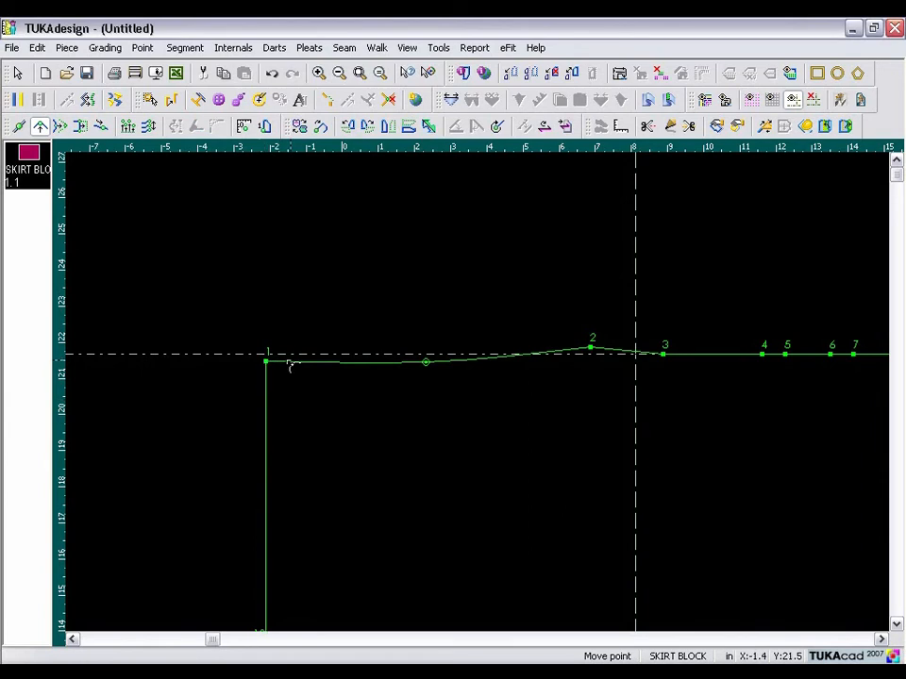
Step: Refine the waist curve between points 1 and 2 with a second curve point about 6 inches from the upper-left corner
left_click(491, 364)
left_click(489, 365)
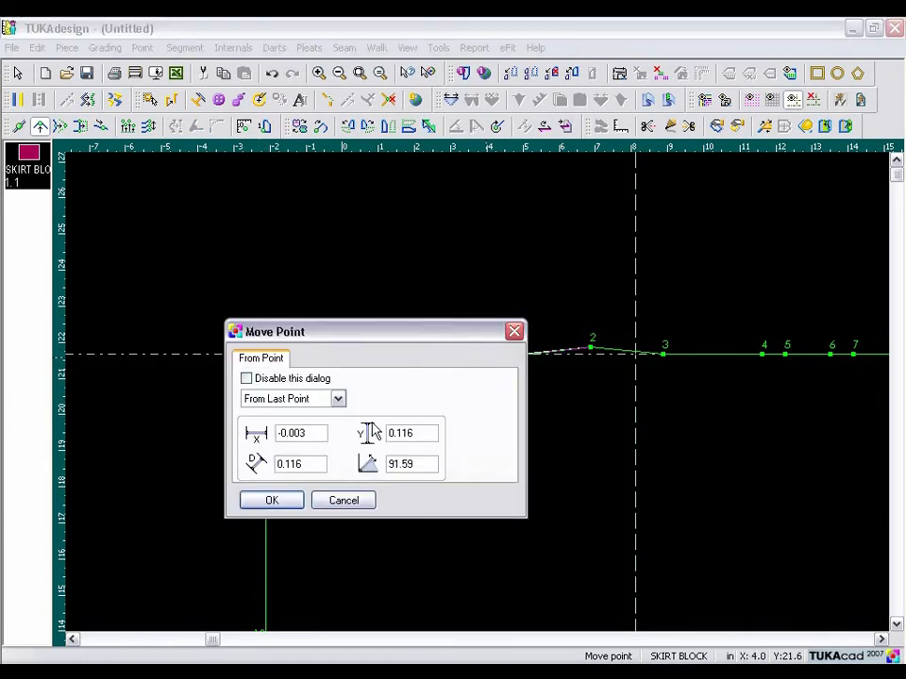
left_click(276, 502)
left_click(489, 366)
left_click(272, 500)
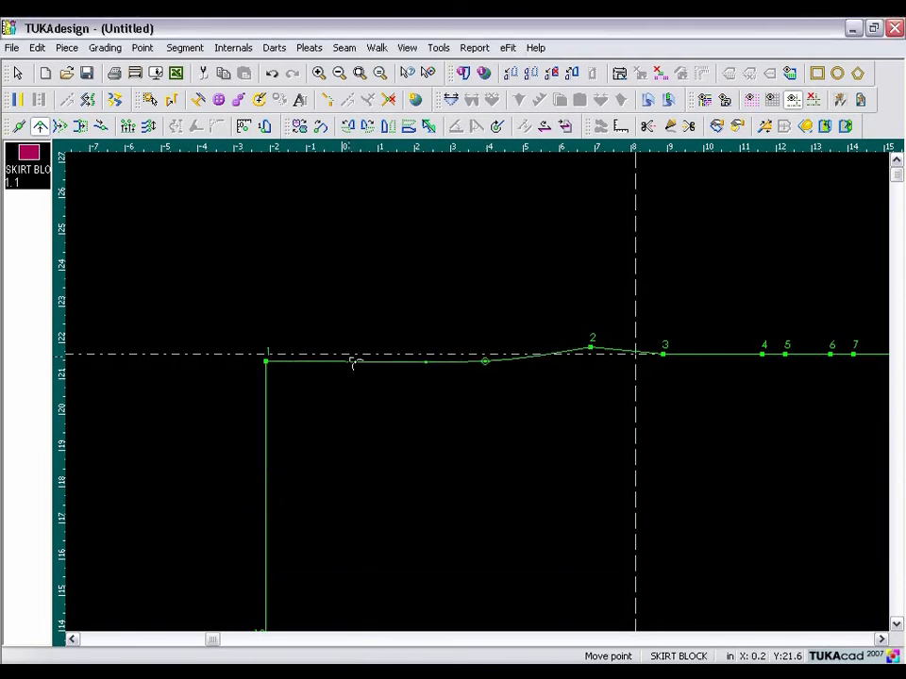
Step: Add a grading point on the waist curve 3.25 inches along the contour from the upper-left corner point
right_click(388, 295)
left_click(434, 300)
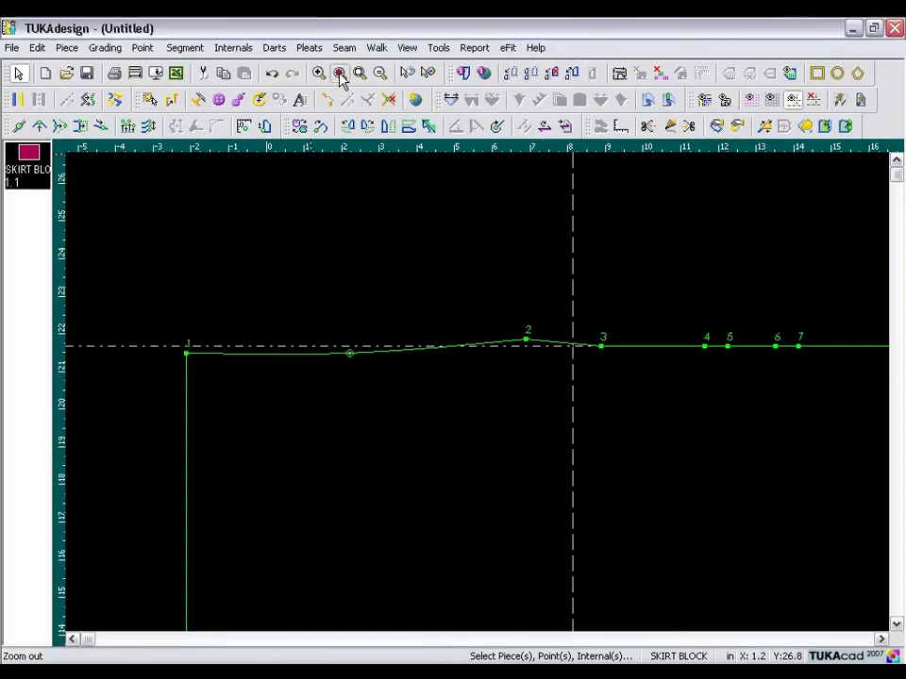
left_click(339, 75)
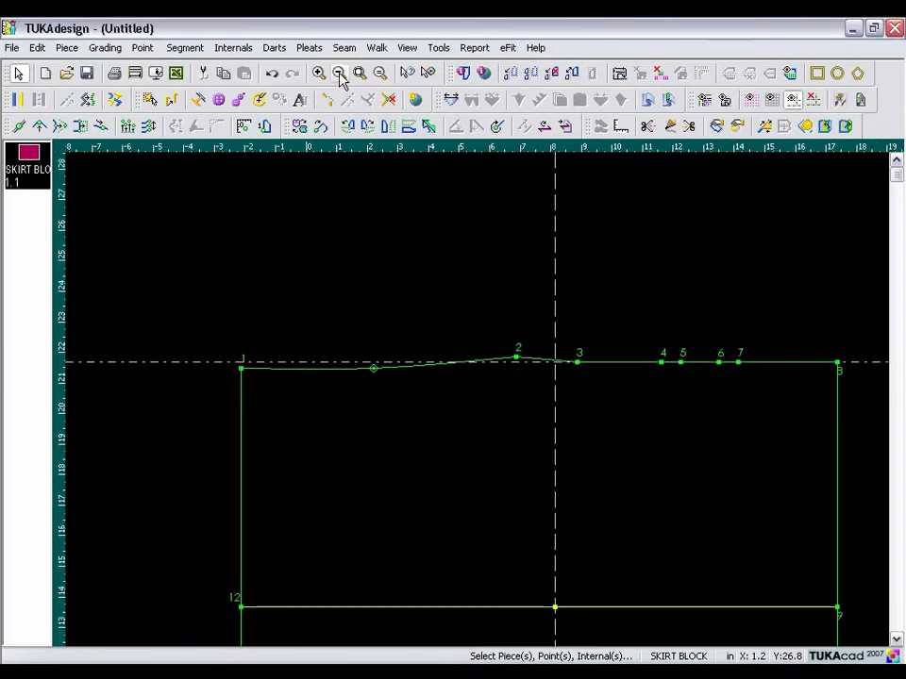
left_click(339, 73)
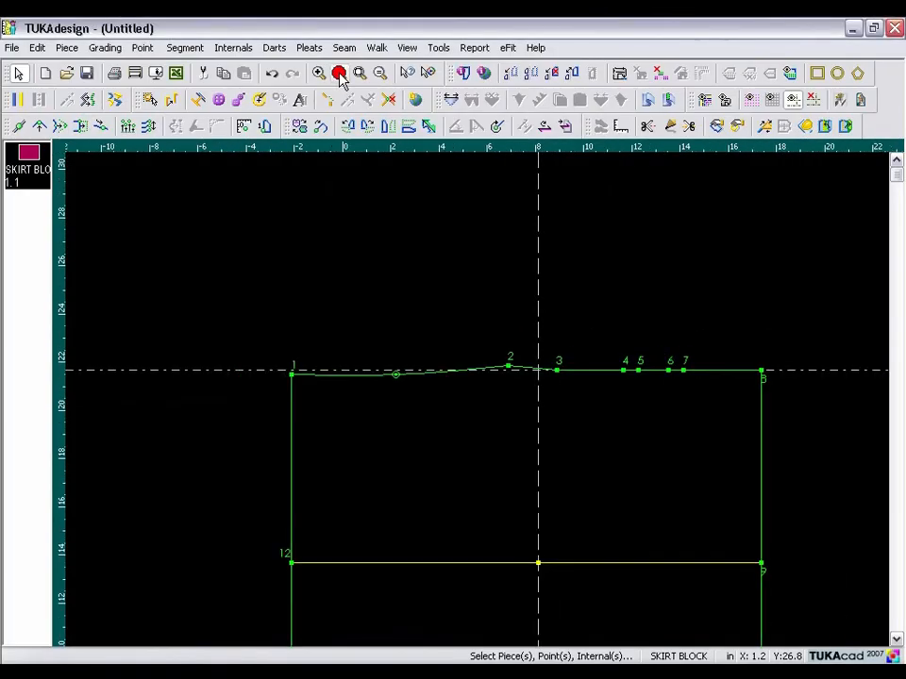
left_click(17, 126)
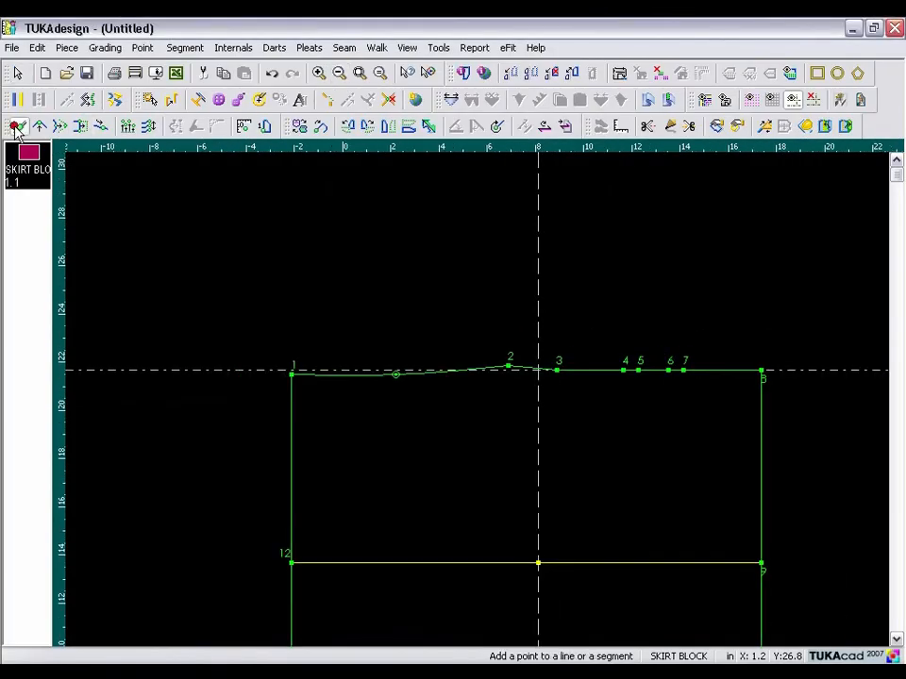
left_click(351, 378)
left_click(328, 401)
left_click(330, 418)
left_click_drag(415, 347, 683, 211)
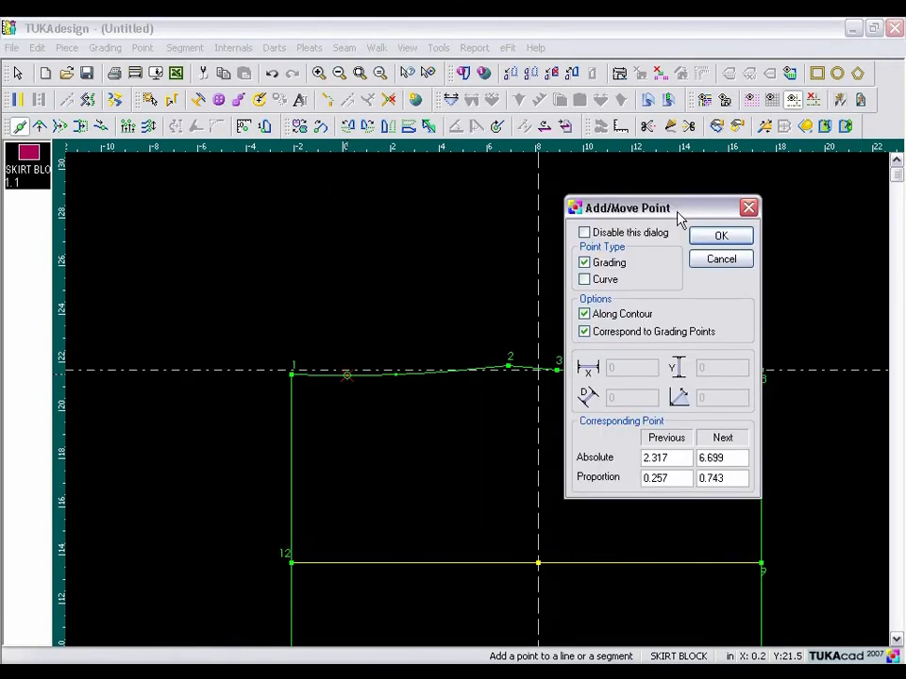
double_click(681, 456)
type("3.25")
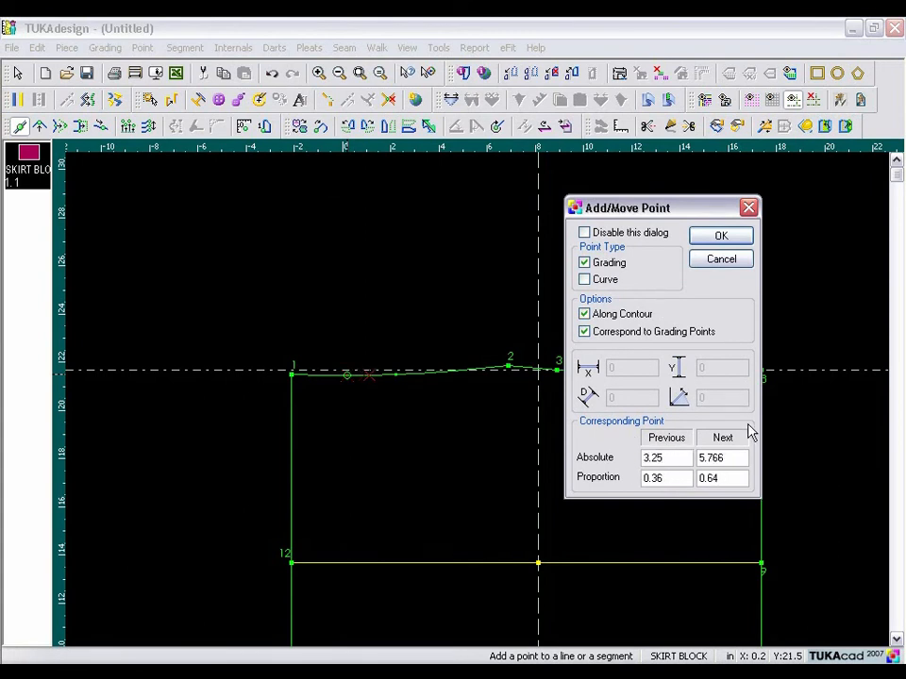
left_click(720, 236)
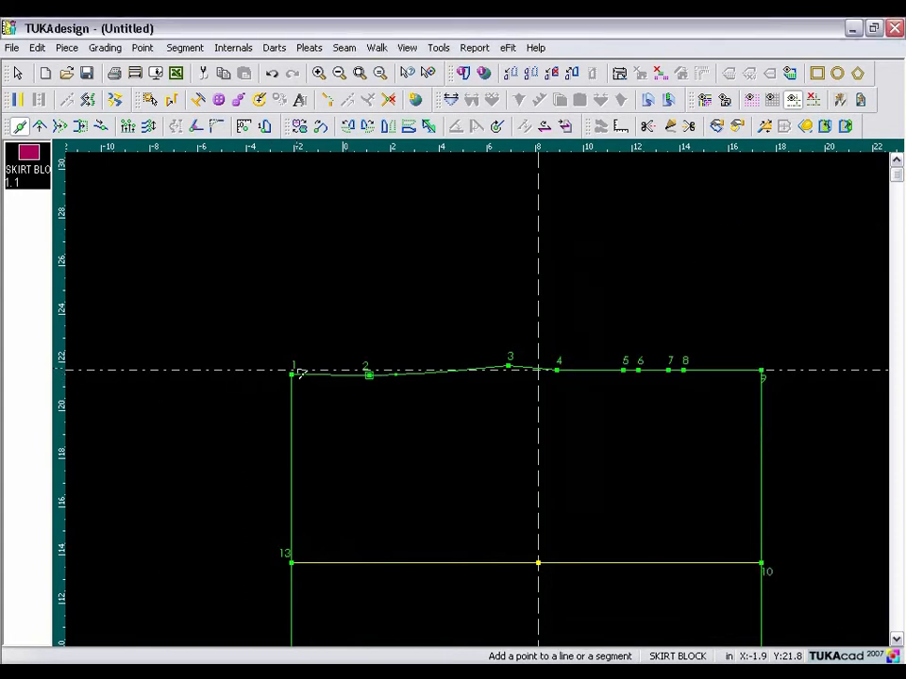
Step: Add a grading point on the waist curve 1.125 inches past point 2
left_click(405, 376)
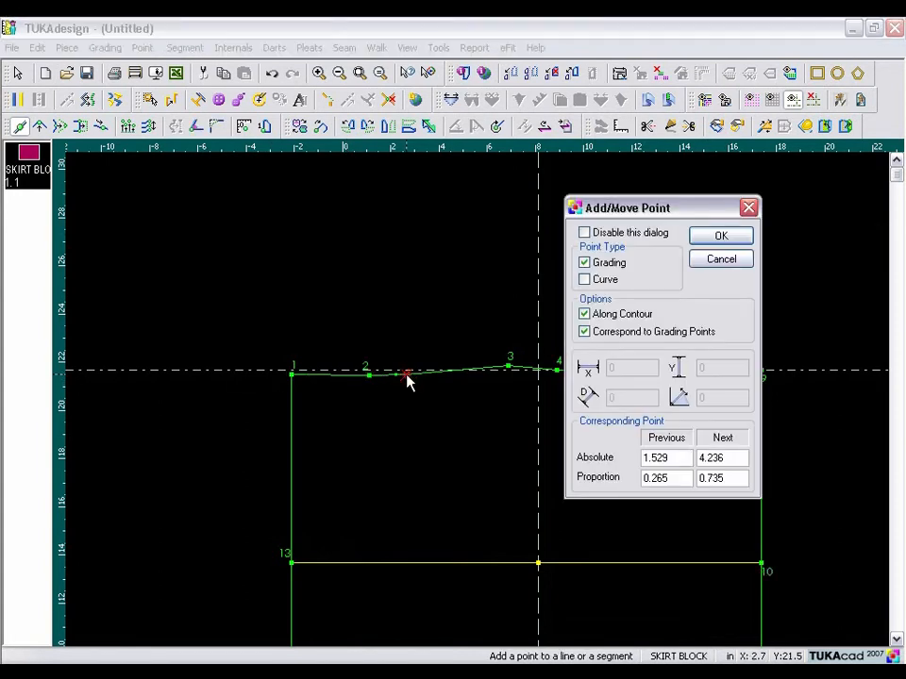
double_click(679, 458)
type("1.125")
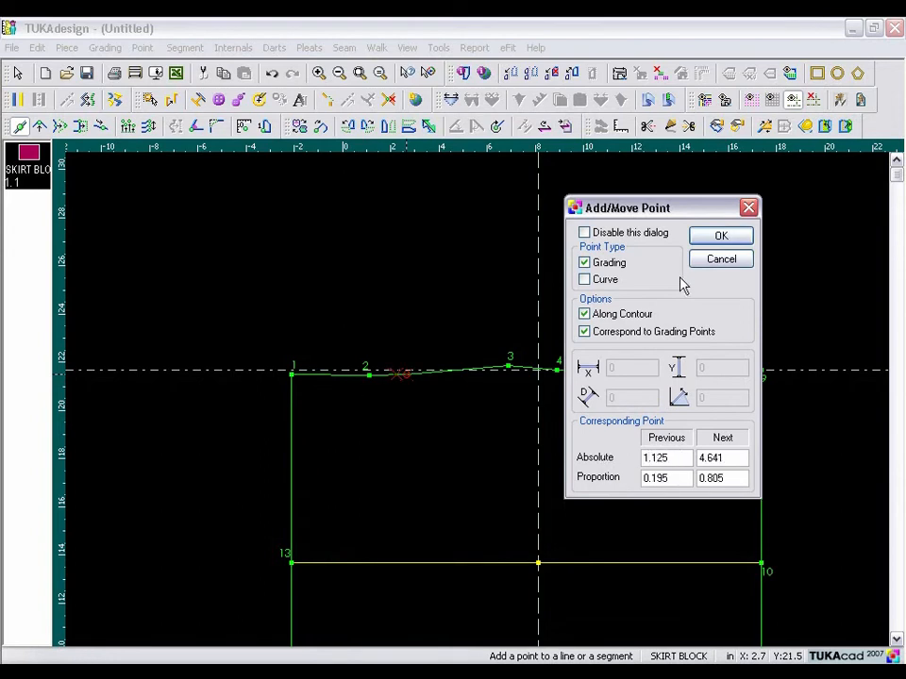
left_click(717, 236)
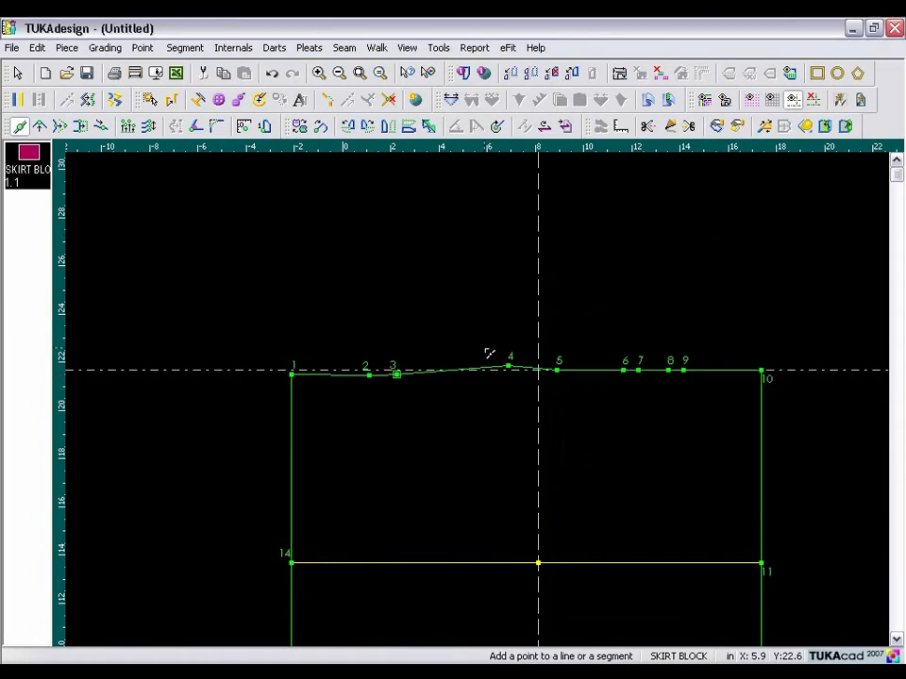
Step: Add a grading point on the waist curve 1.25 inches past point 3
left_click(439, 372)
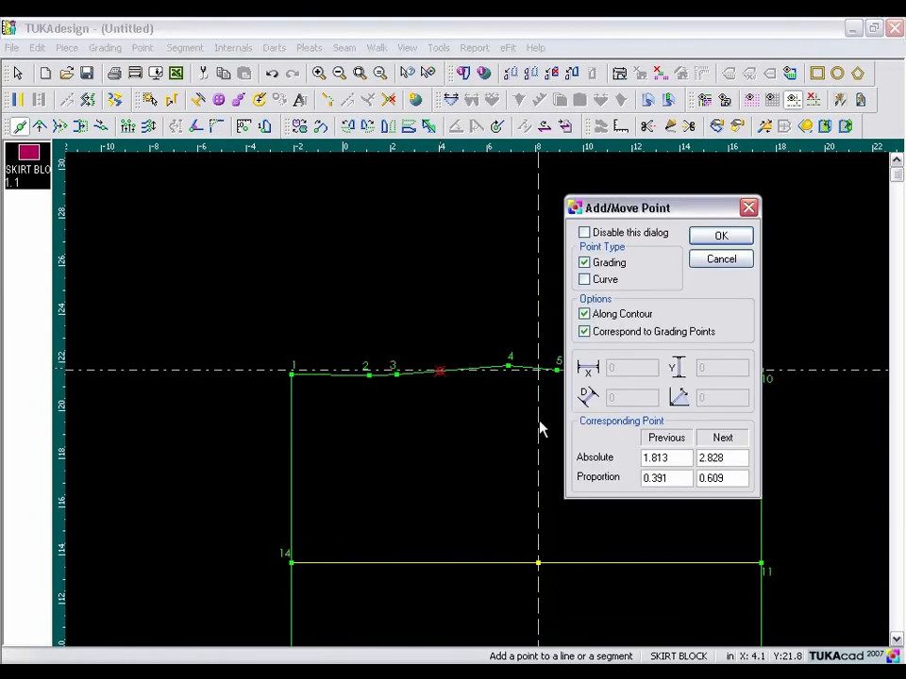
left_click_drag(685, 457, 626, 461)
type("1.25")
left_click(720, 234)
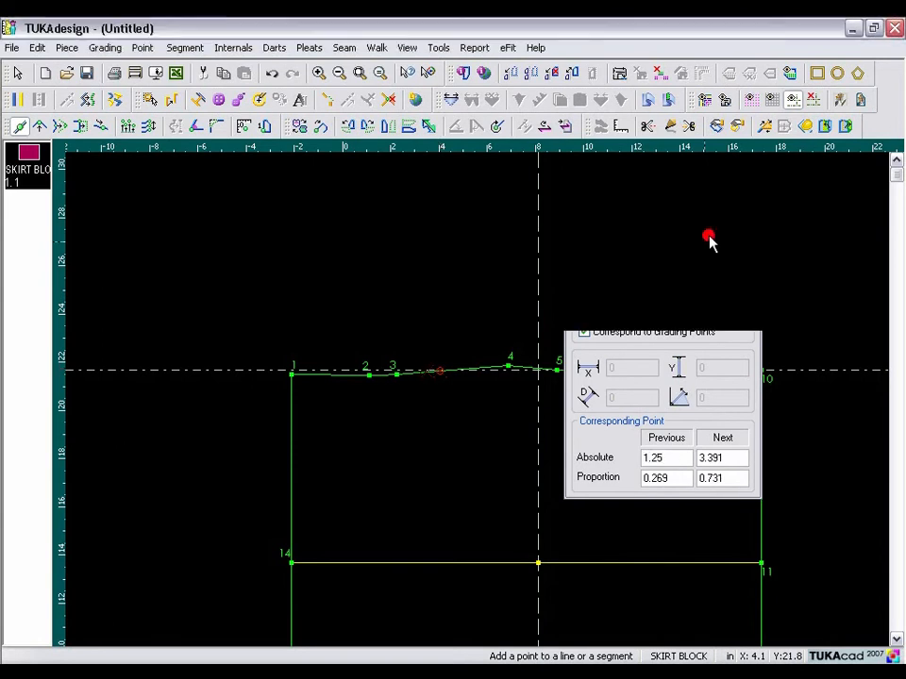
Step: Add a grading point on the waist curve 1.125 inches past point 4 and finish adding points
left_click(453, 374)
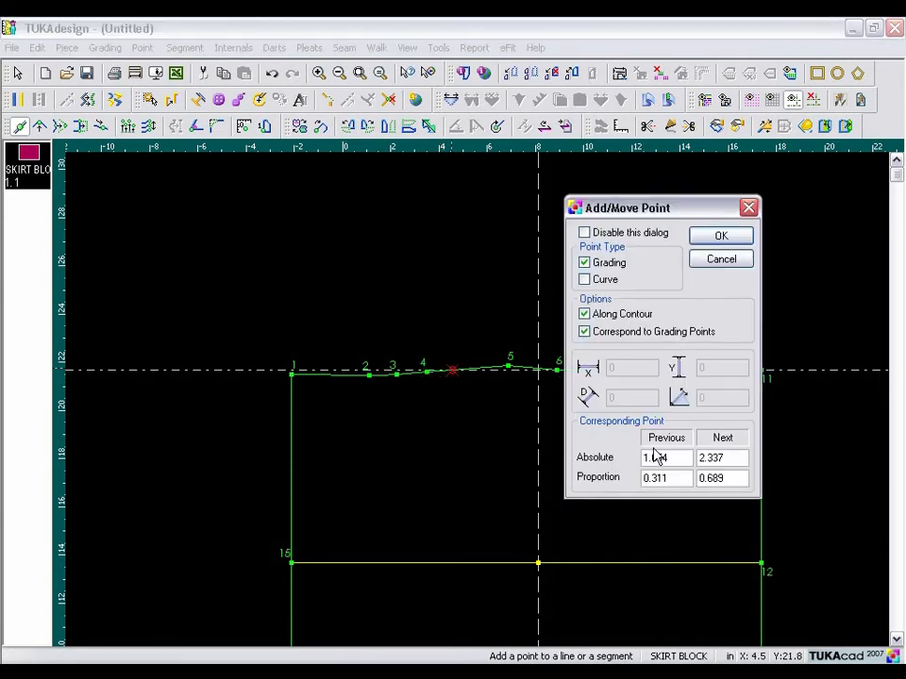
left_click_drag(645, 458, 673, 460)
type("1.125")
left_click(722, 237)
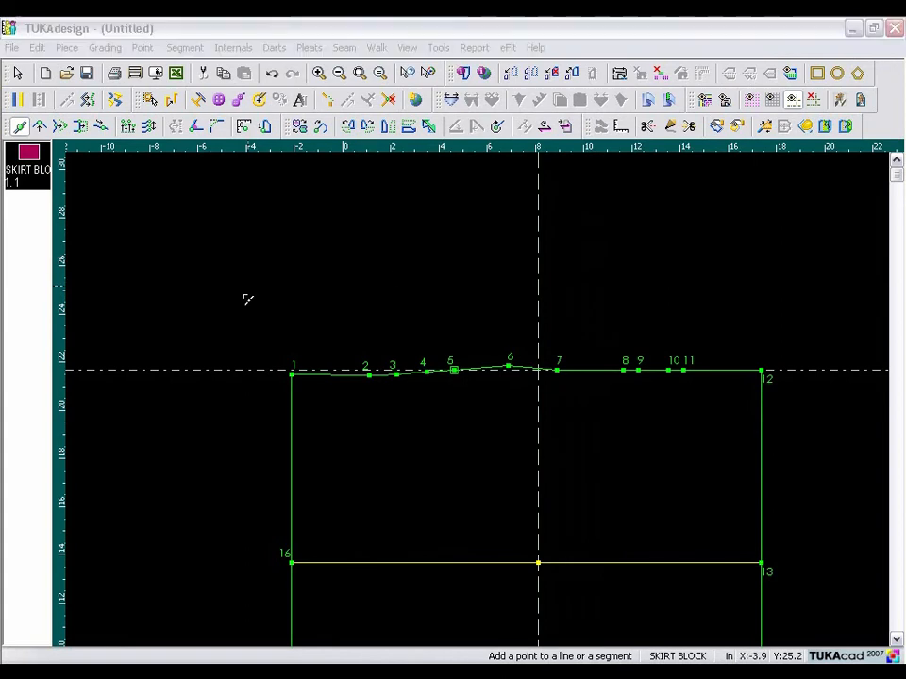
right_click(249, 260)
left_click(269, 272)
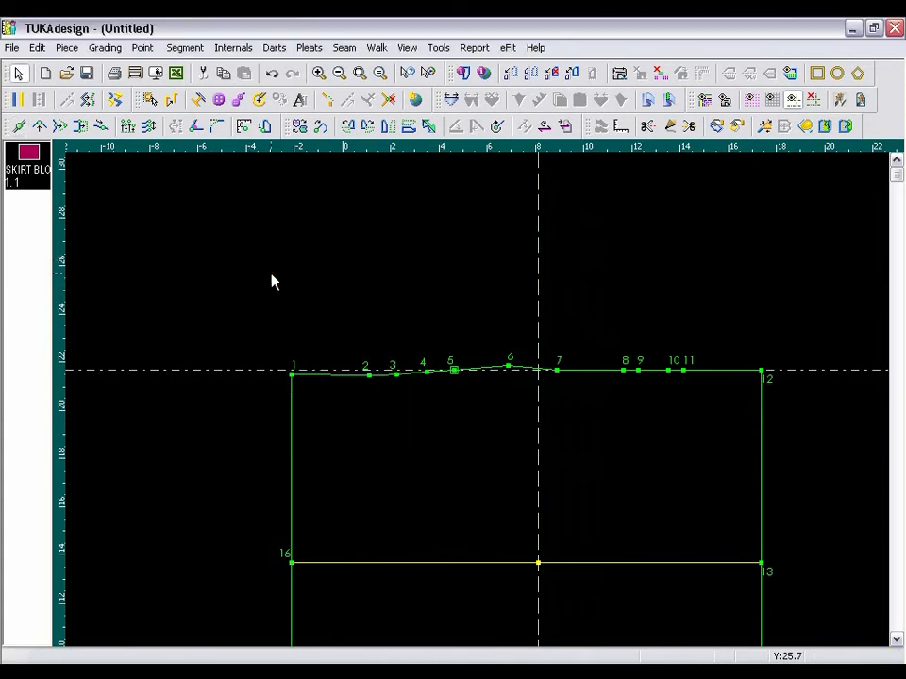
left_click(392, 310)
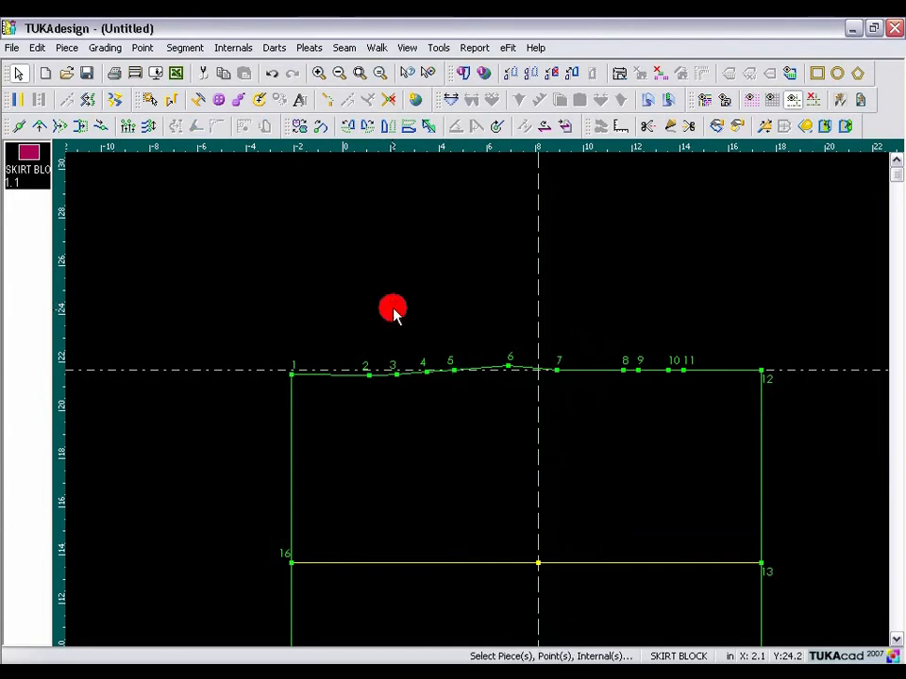
Step: Create a dart between waist points 2 and 3 with a depth of 5 inches in Drill mode
left_click(369, 376)
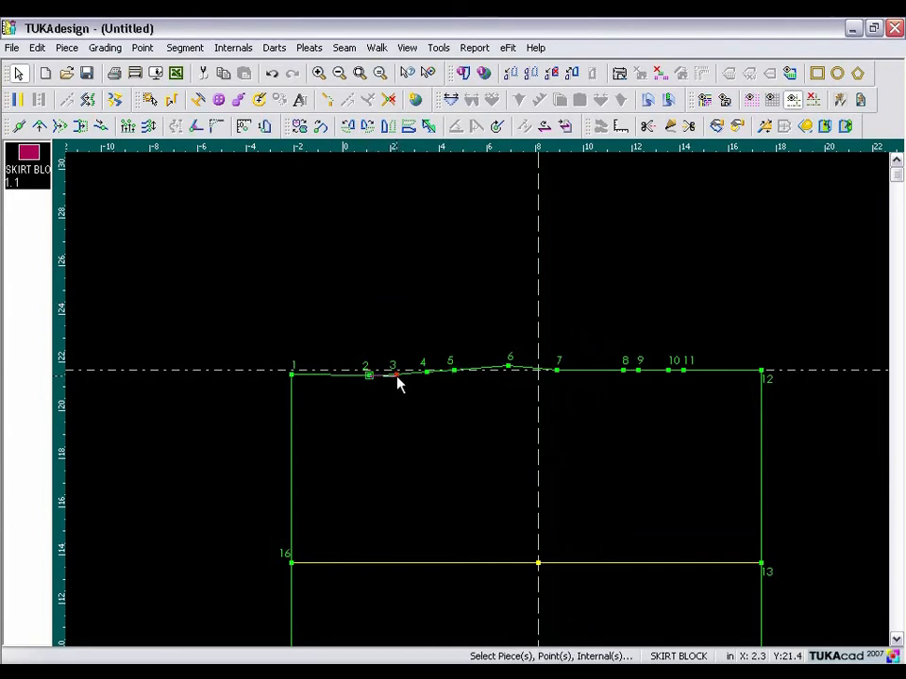
left_click(398, 377)
left_click(368, 377, "shift")
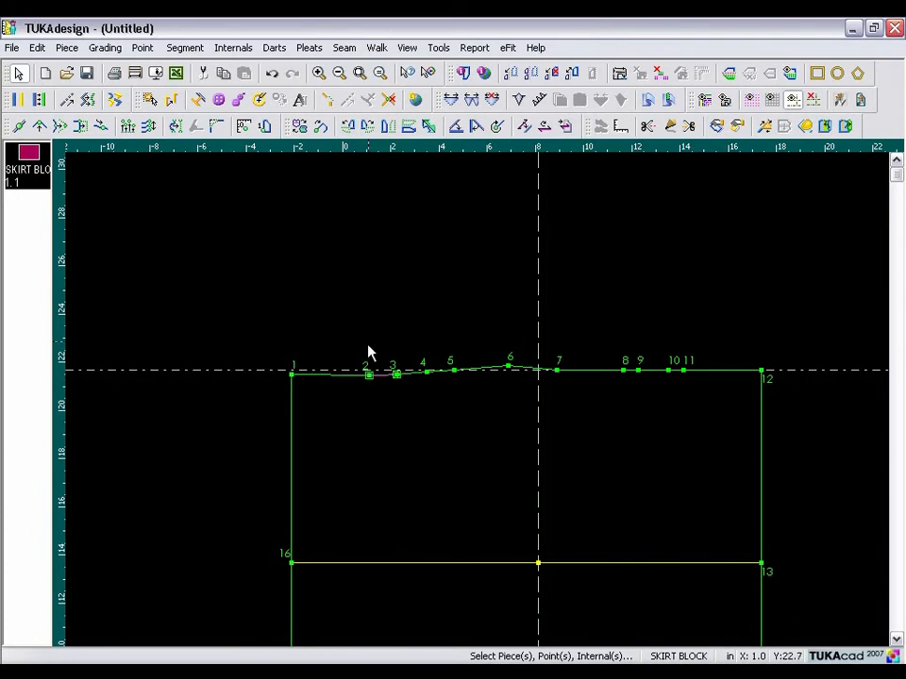
left_click(521, 107)
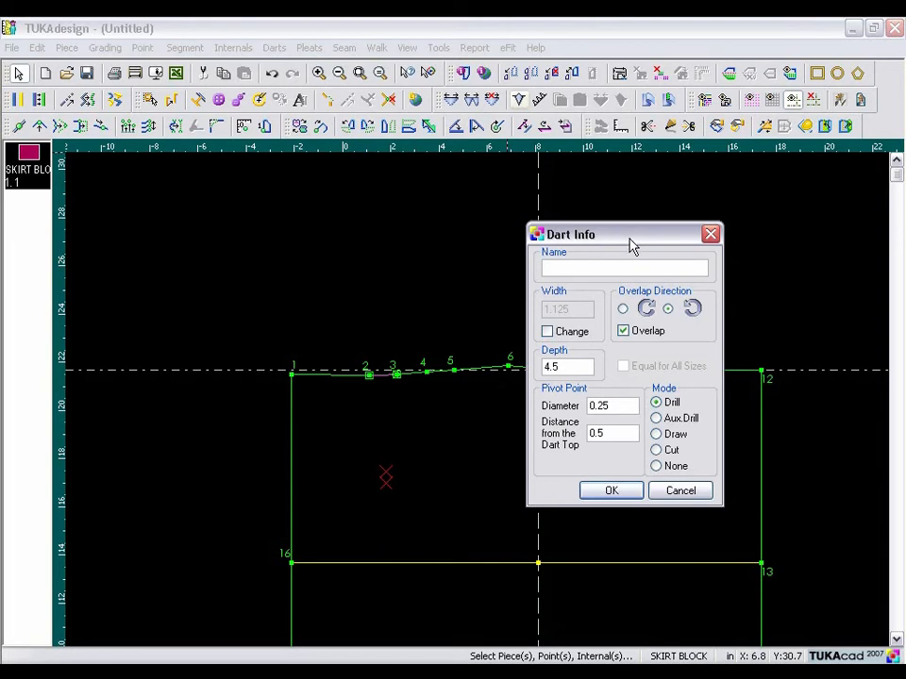
double_click(567, 368)
type("5")
left_click(659, 402)
double_click(622, 435)
left_click(624, 311)
left_click(611, 491)
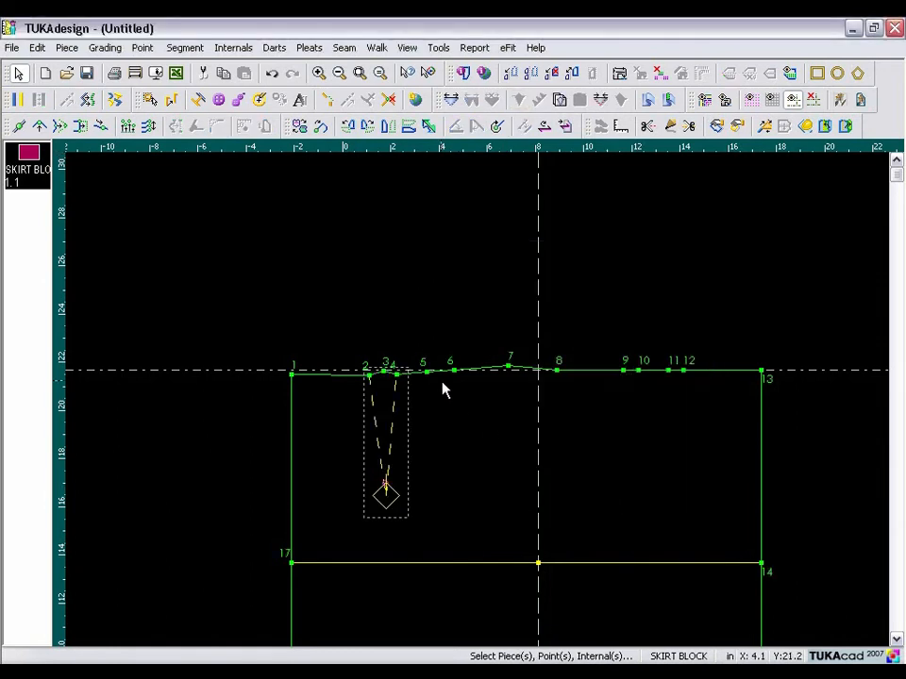
Step: Create a second dart between waist points 5 and 6 with a depth of 5 inches
left_click(427, 376)
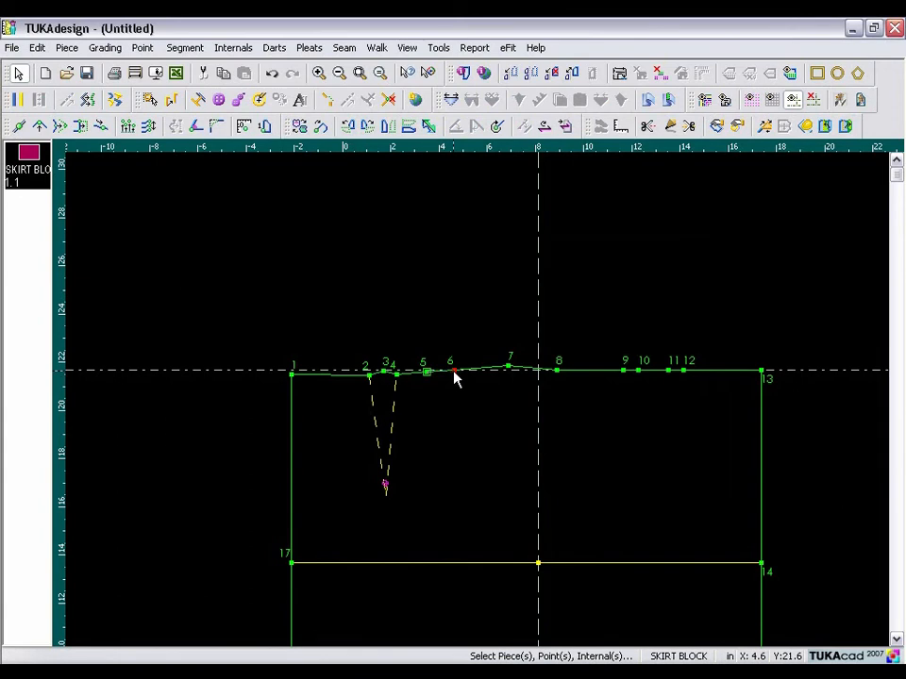
left_click(453, 374)
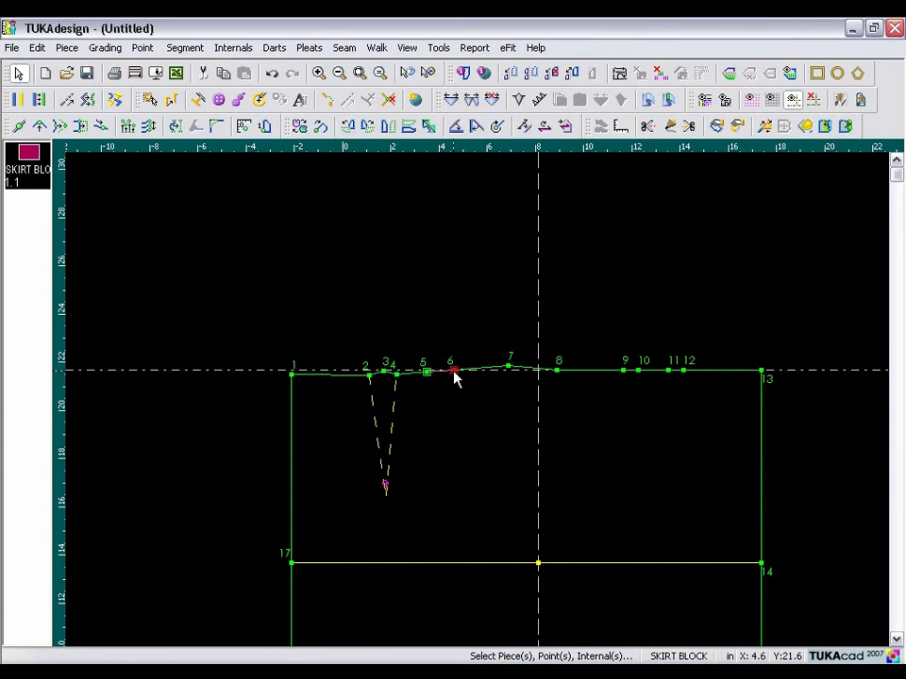
left_click(520, 99)
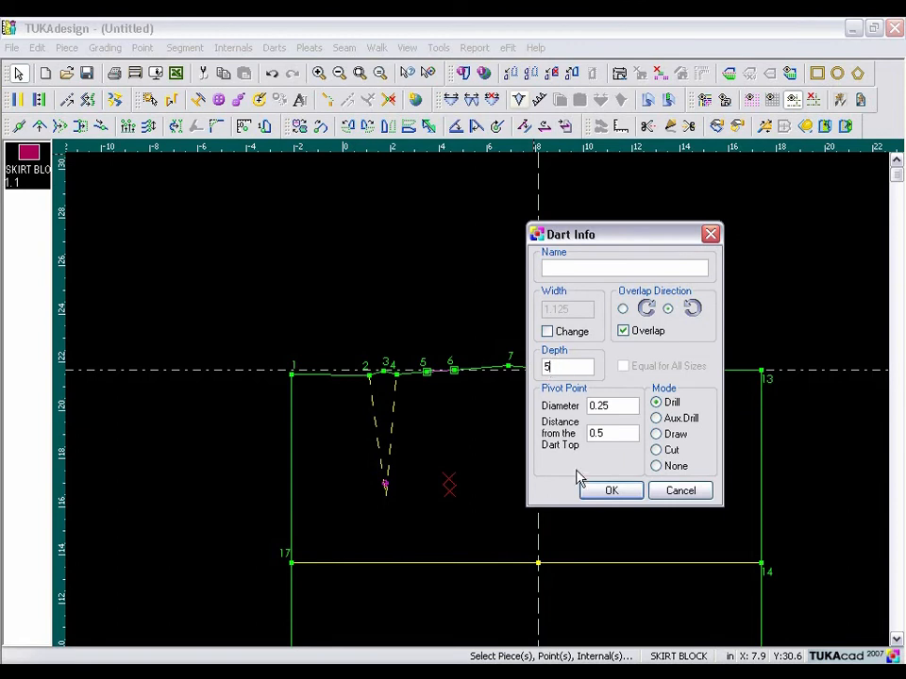
left_click(613, 492)
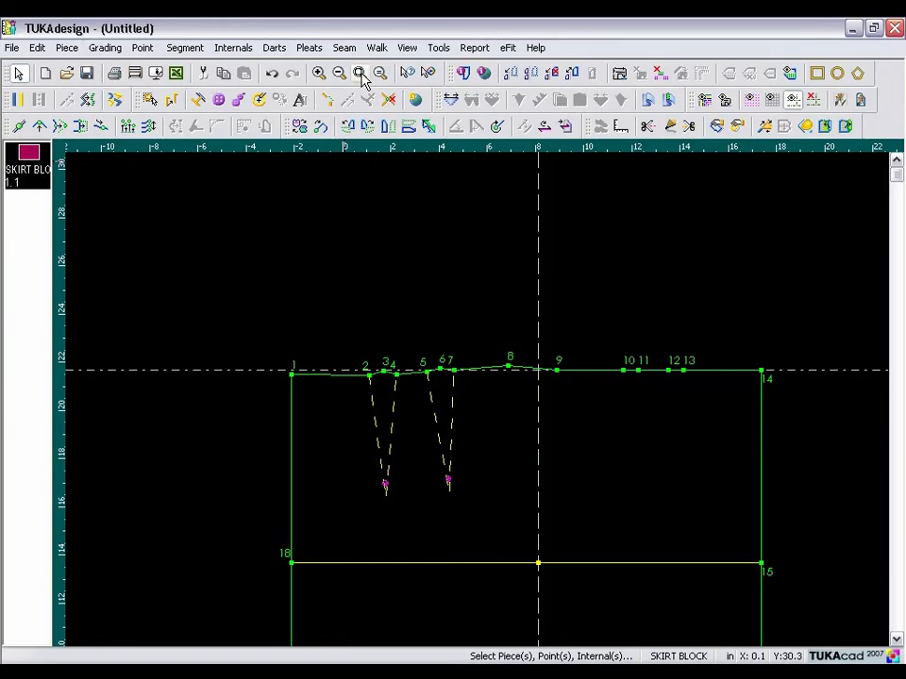
Step: Move waist point 9 straight up, with an X offset of 0 and a Y offset of 3/16 inch
left_click(359, 74)
left_click(318, 75)
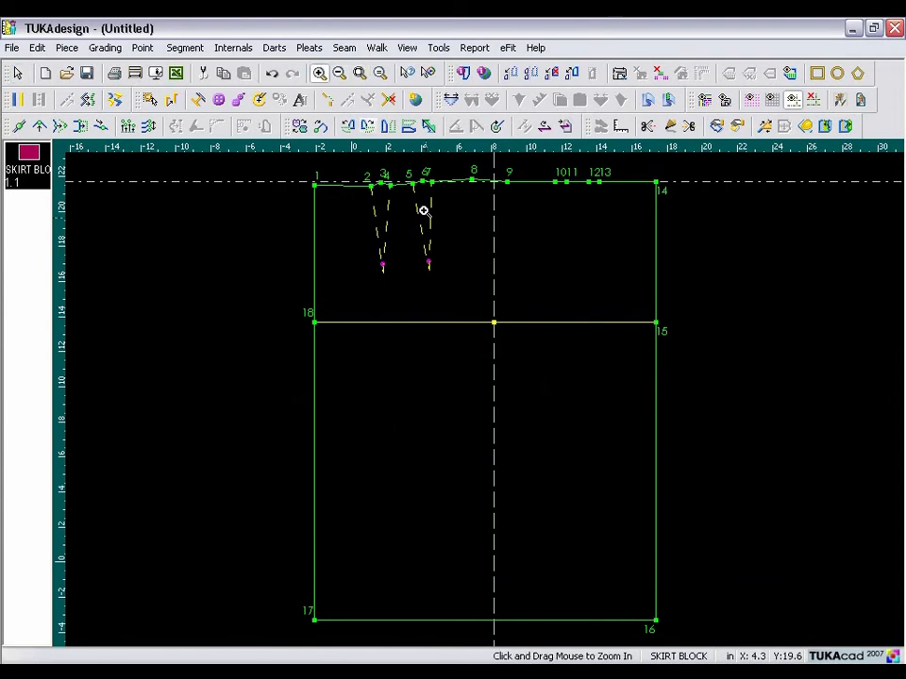
left_click_drag(432, 280, 671, 174)
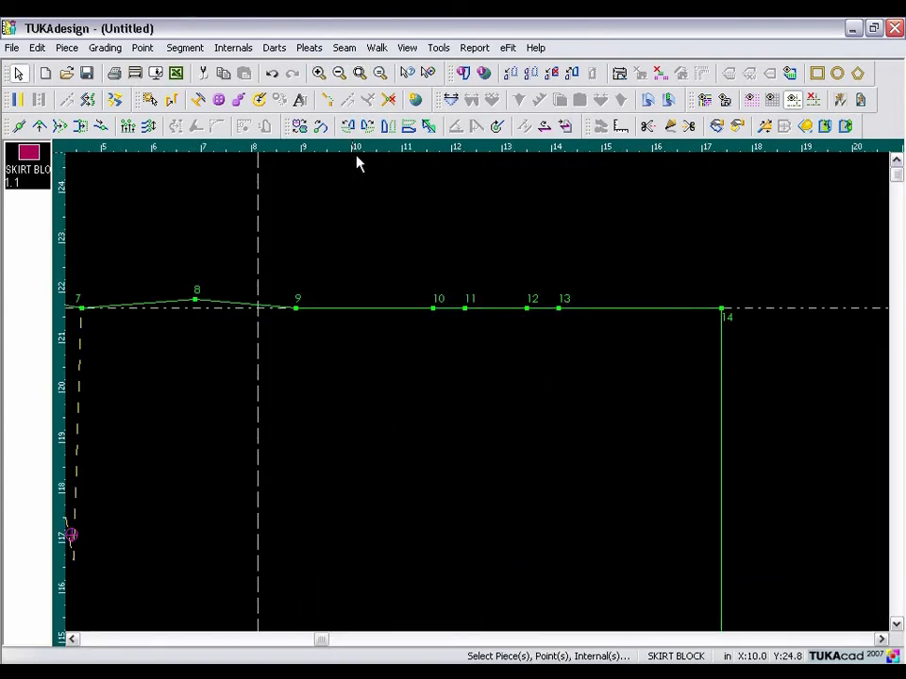
left_click(40, 126)
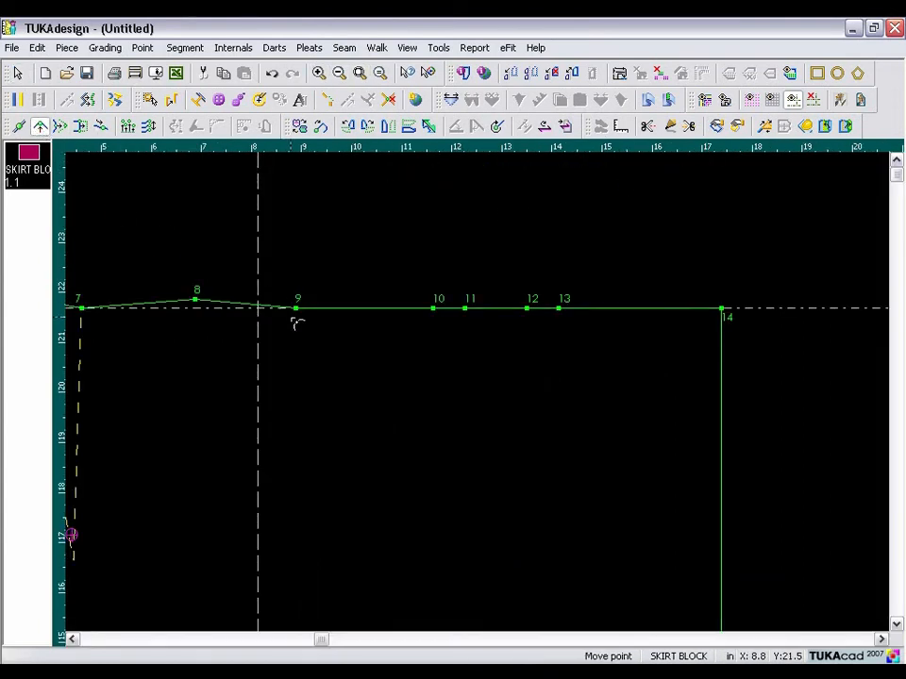
left_click(299, 311)
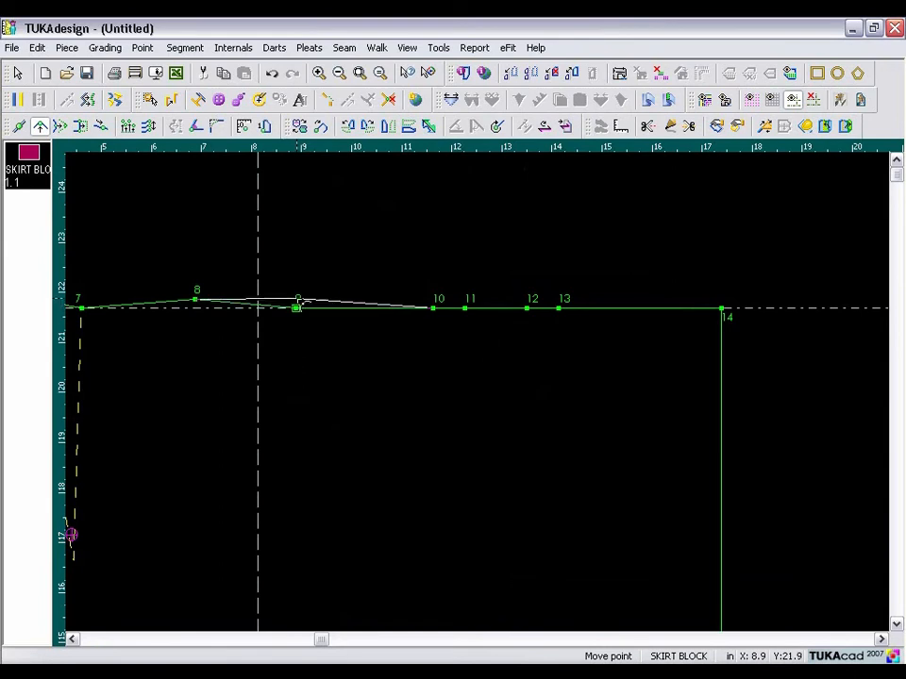
left_click(302, 304)
double_click(313, 433)
type("0.255")
double_click(426, 433)
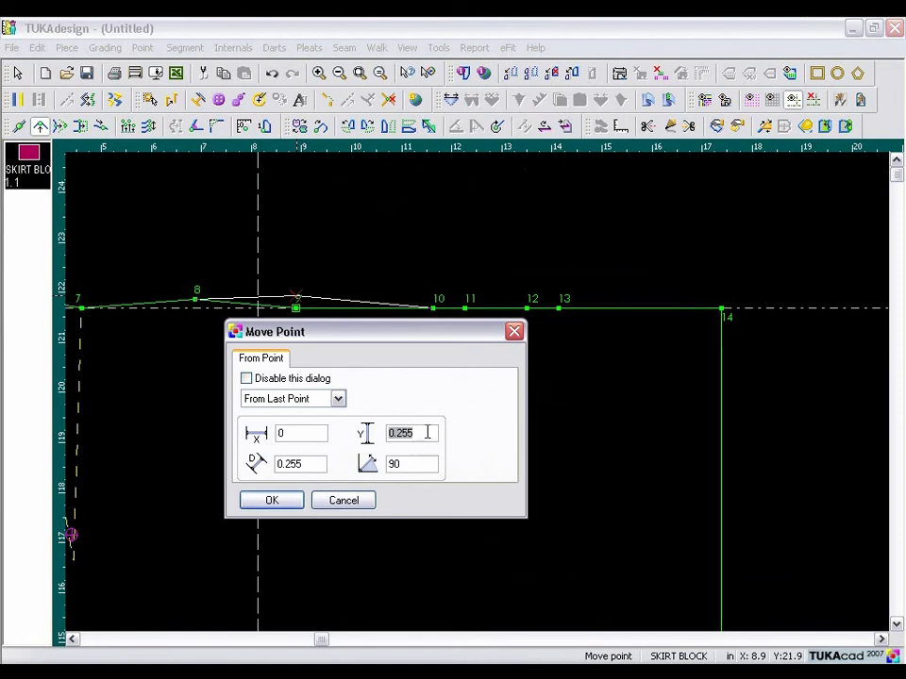
type("3/16")
left_click(270, 499)
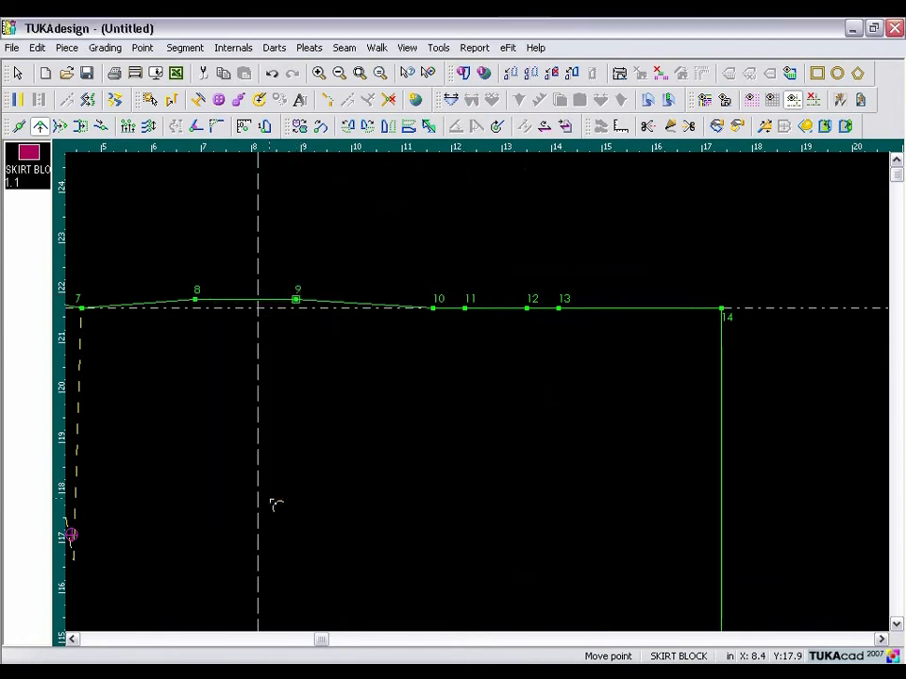
right_click(471, 263)
left_click(518, 269)
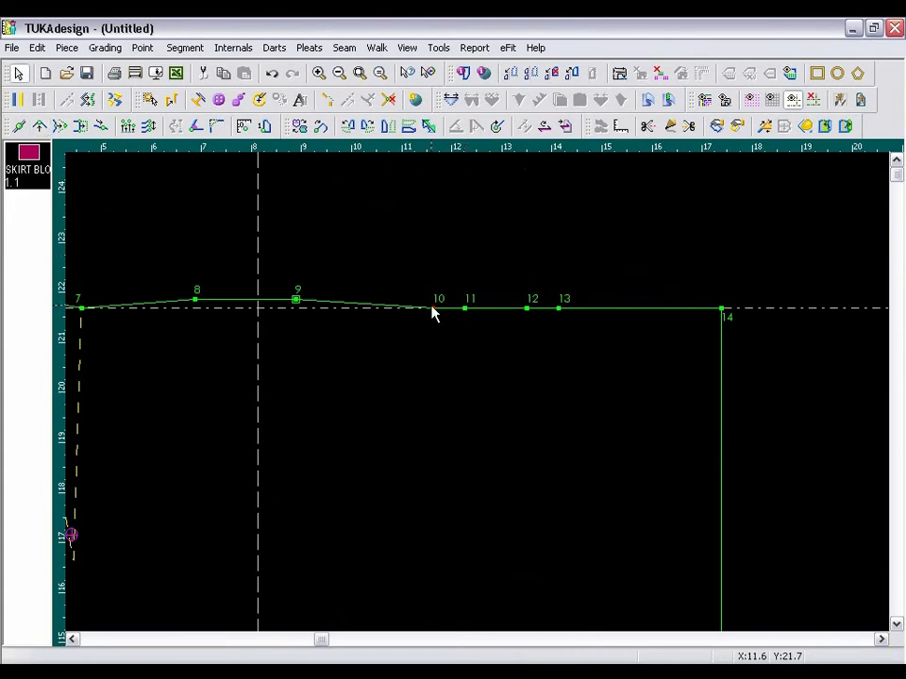
Step: Create a dart between waist points 10 and 11 with a depth of 3.5 inches
left_click(462, 313)
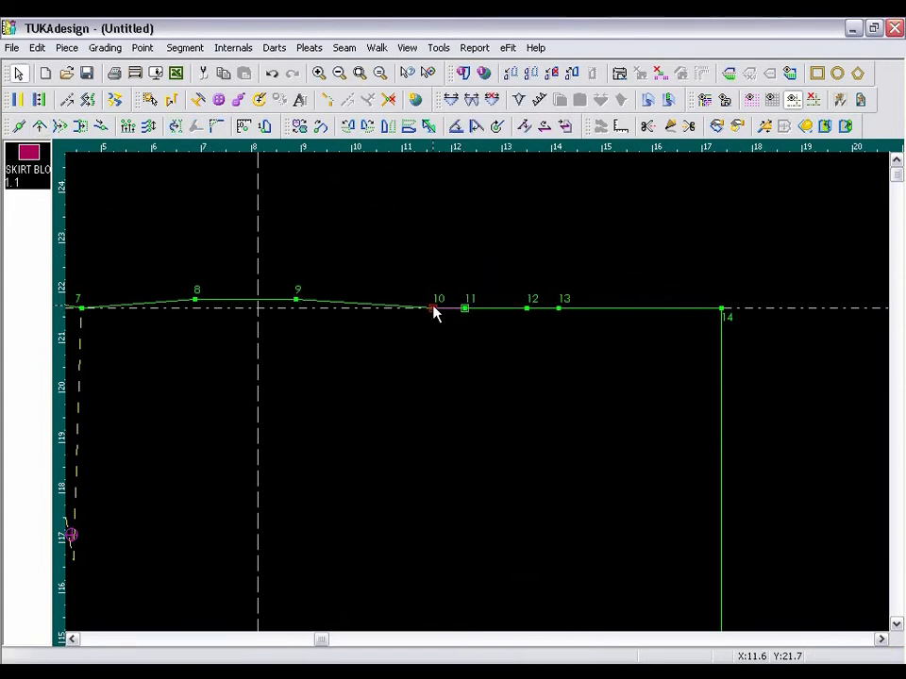
left_click(519, 99)
left_click(568, 364)
key("BackSpace")
type("3")
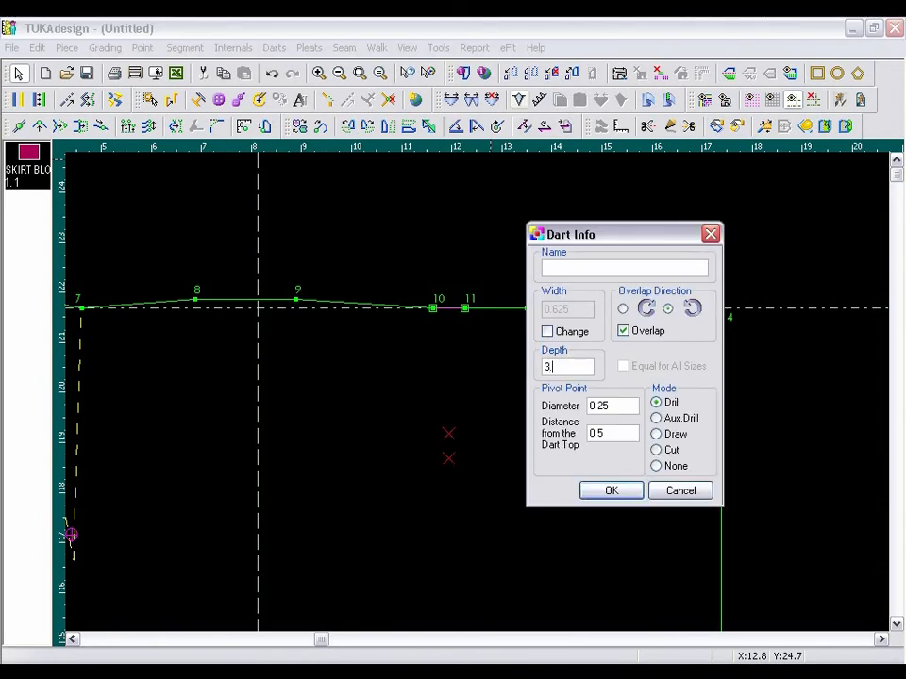
type(".5")
left_click(612, 492)
Step: Create a dart between waist points 13 and 14 with a depth of 3.5 inches in Drill mode
left_click(530, 315)
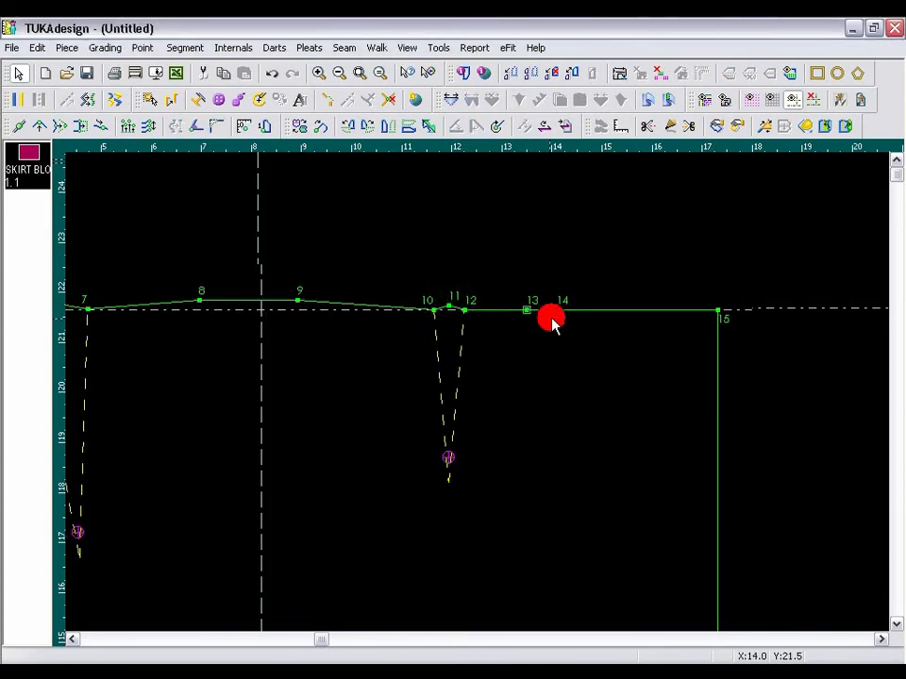
left_click(518, 99)
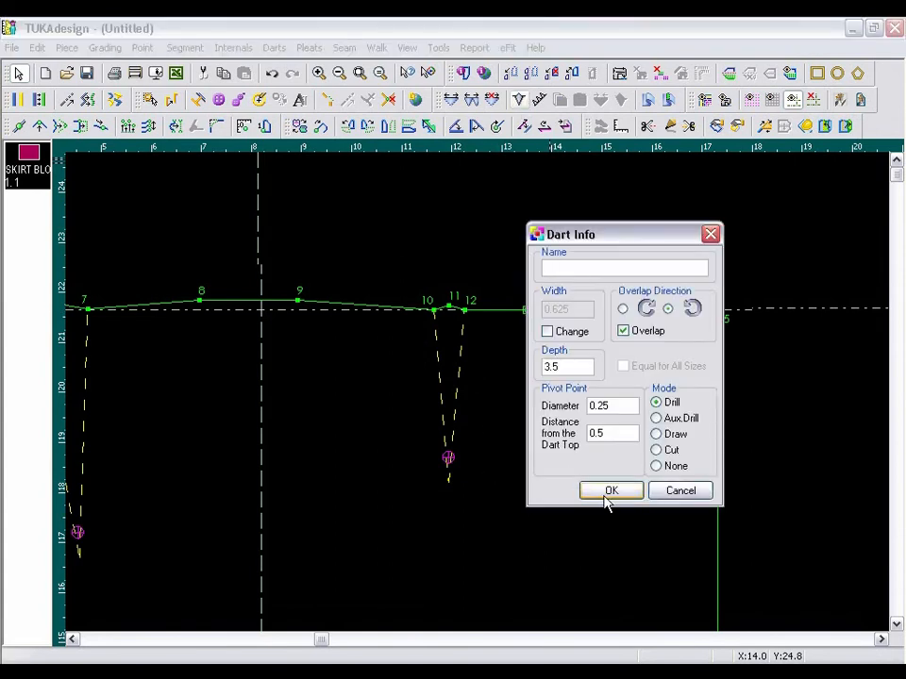
left_click(606, 496)
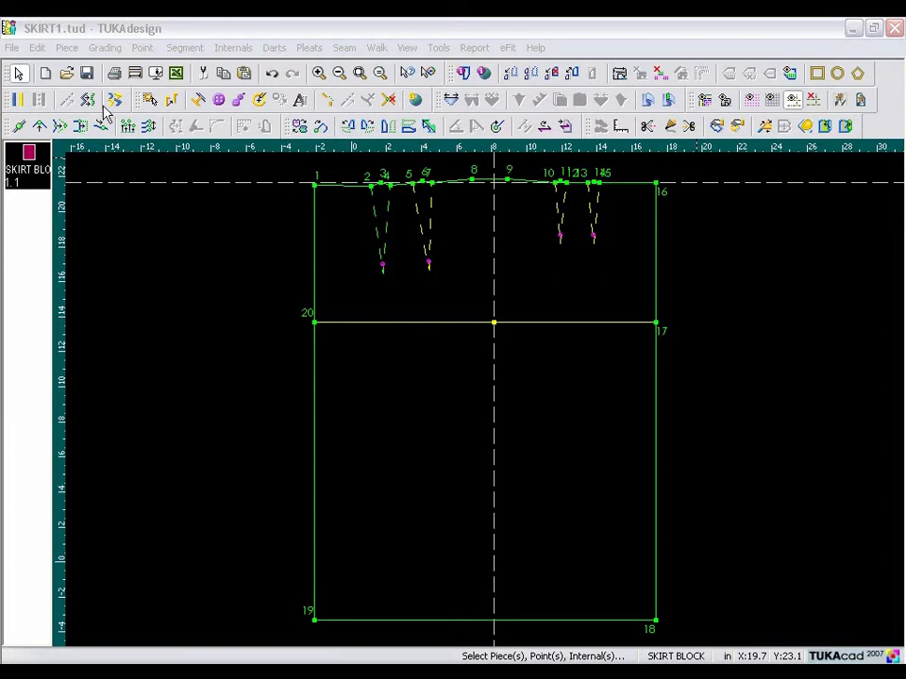
Step: Insert a 0.25 inch diameter button mark directly above the hip line's centre point, with its mode set to None
left_click(219, 100)
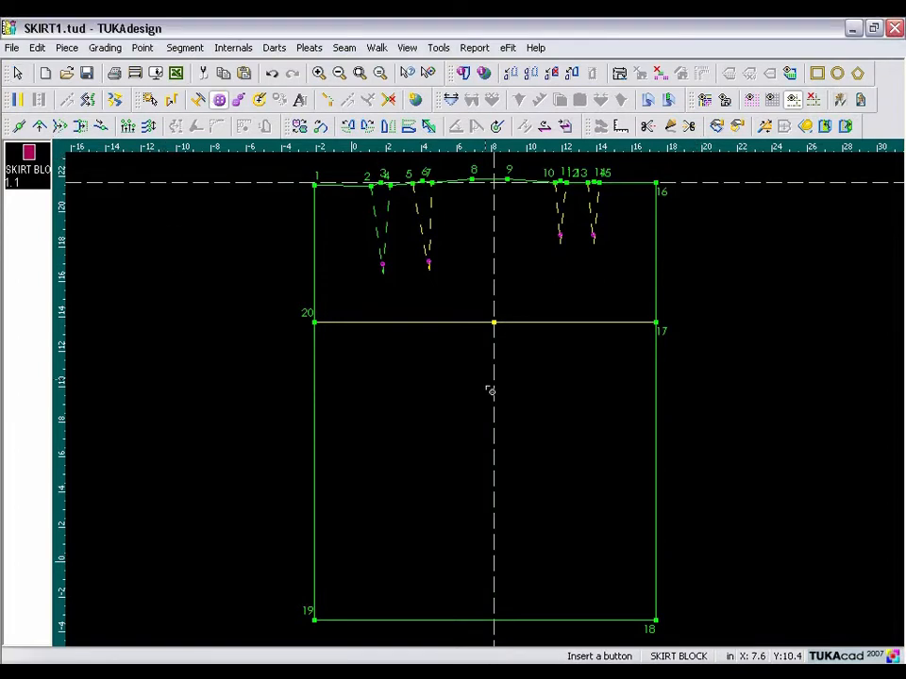
left_click(498, 325)
left_click_drag(531, 280, 672, 296)
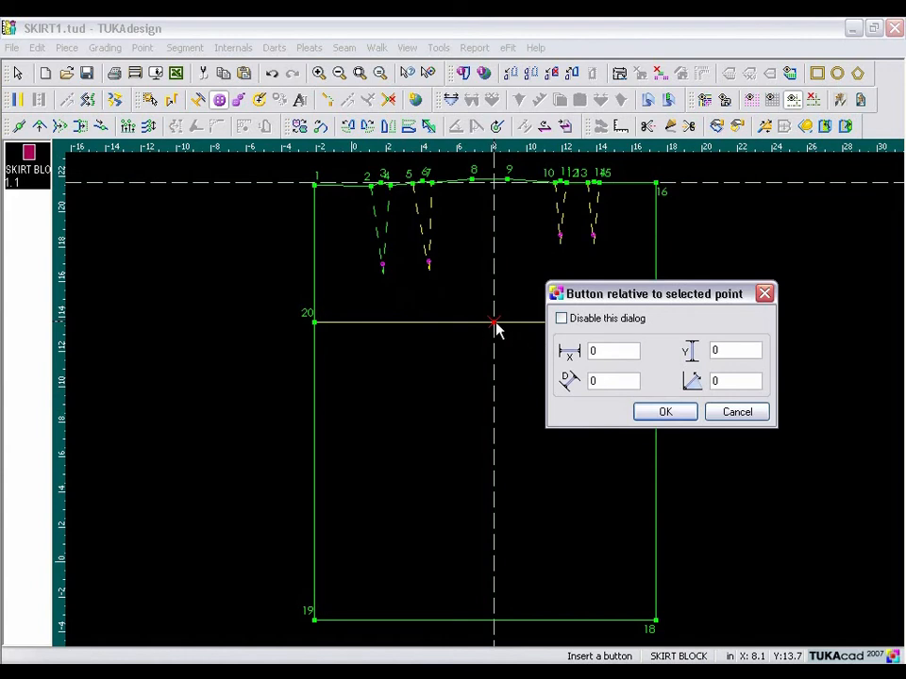
double_click(736, 350)
left_click(666, 412)
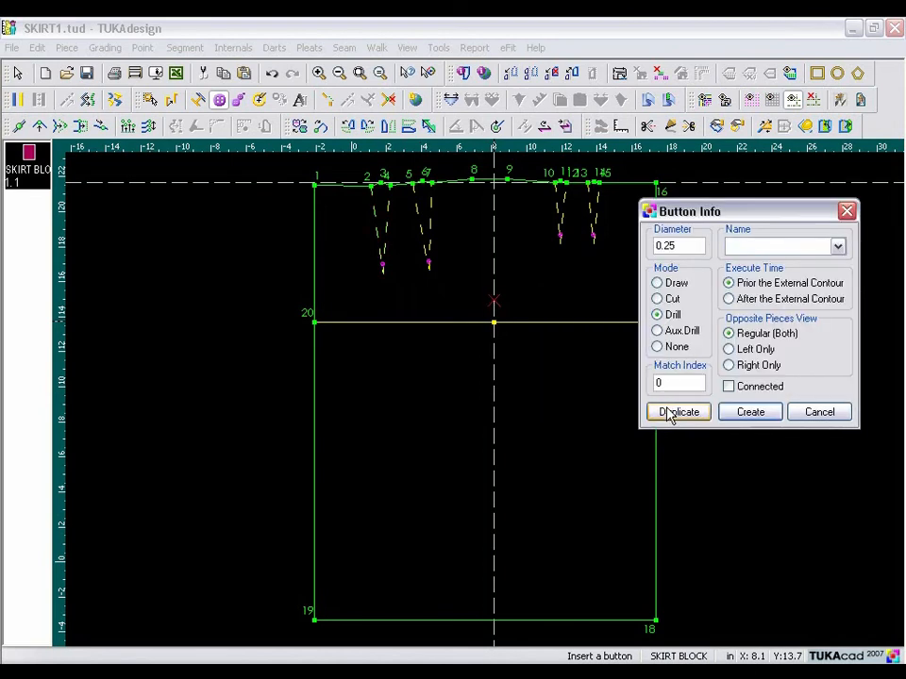
left_click(657, 347)
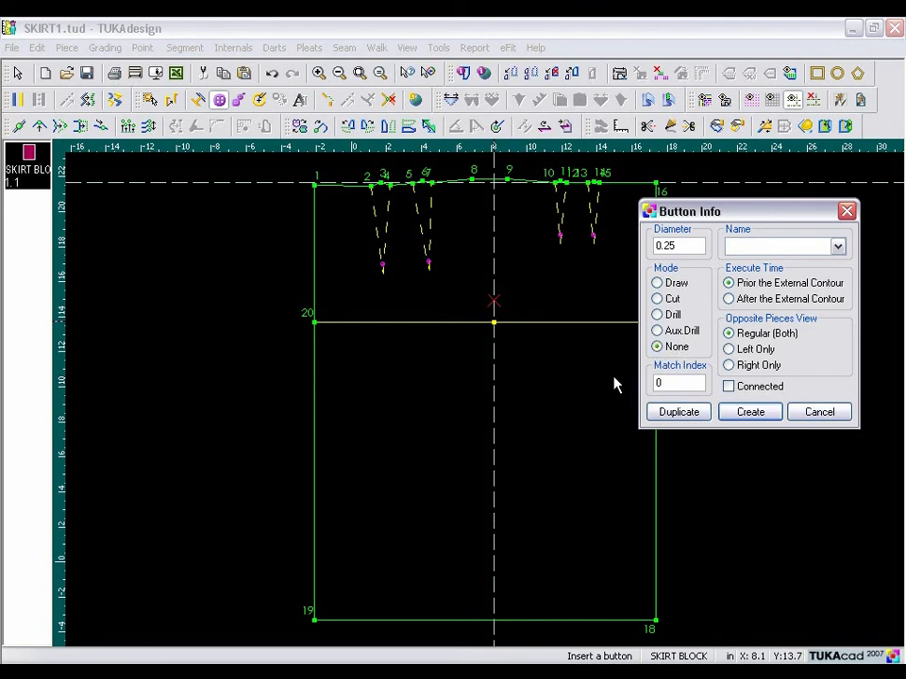
left_click(751, 412)
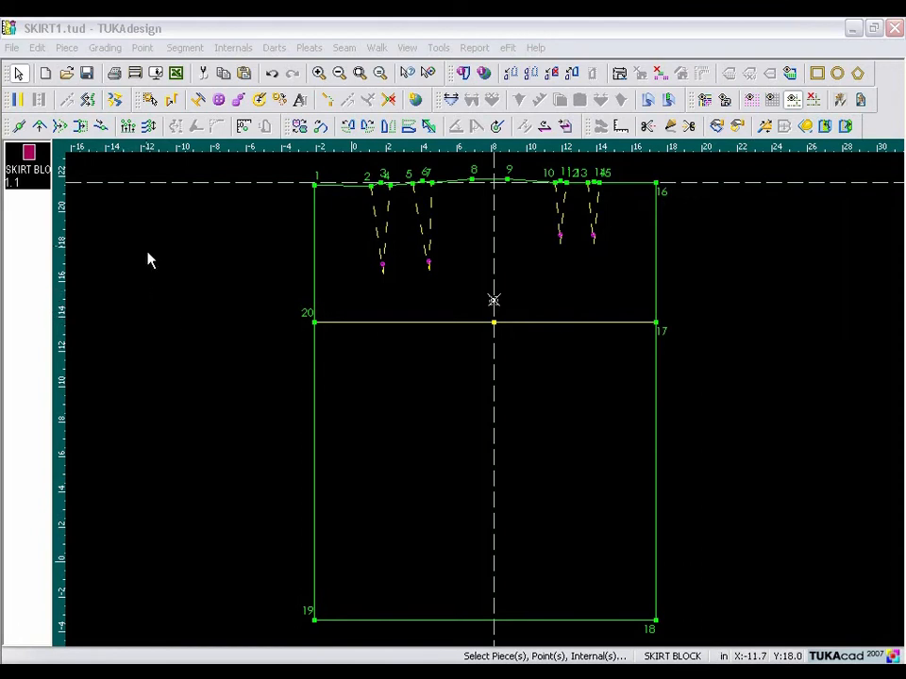
Step: Merge RULERS.tud from the Examples folder into the style, bringing in only the HIP CURVE_1 piece
left_click(11, 47)
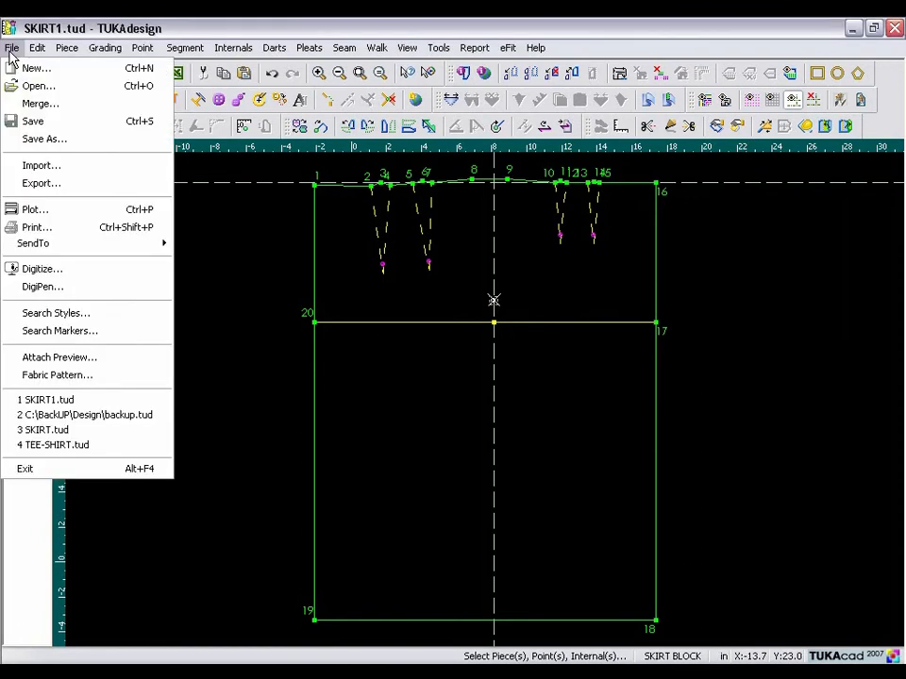
left_click(31, 104)
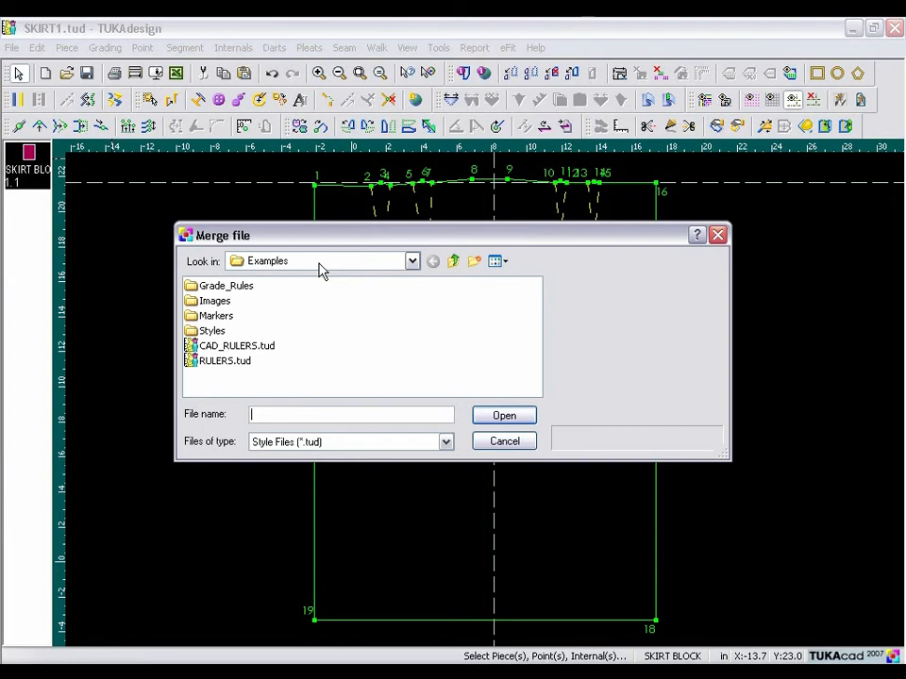
left_click(206, 368)
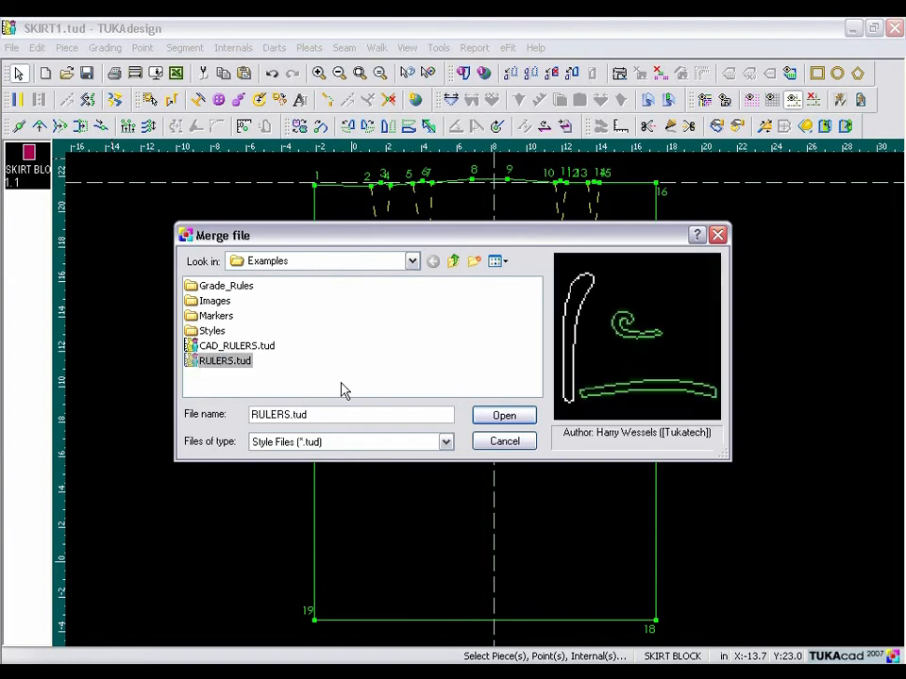
left_click(514, 416)
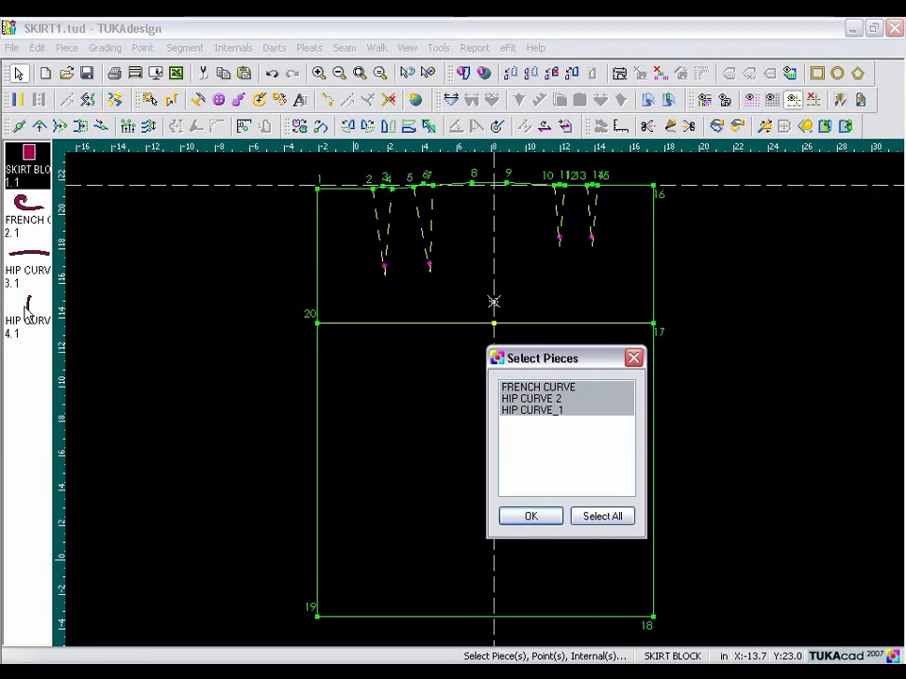
left_click(536, 411)
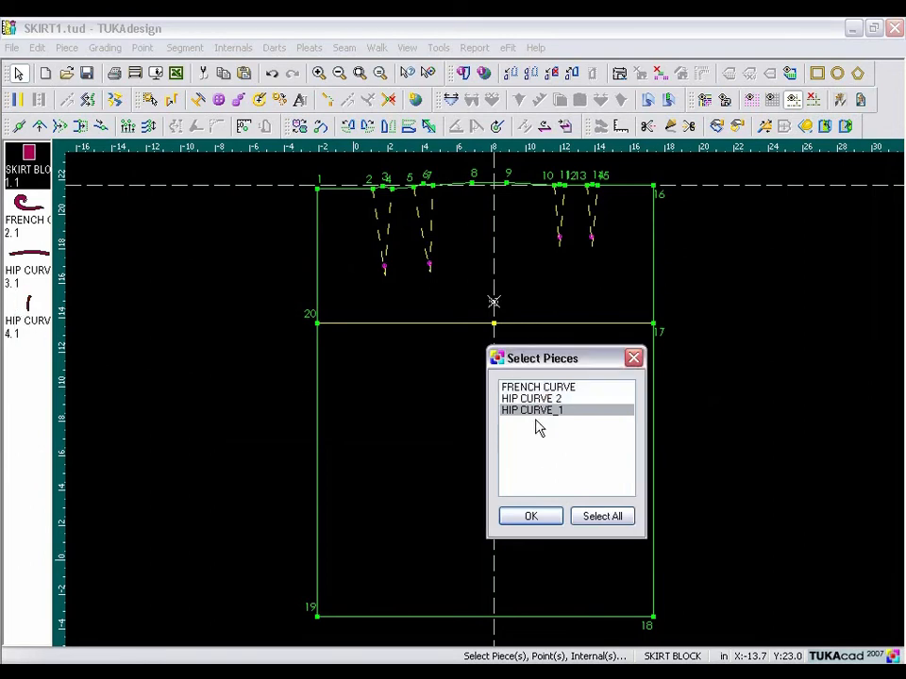
left_click(528, 521)
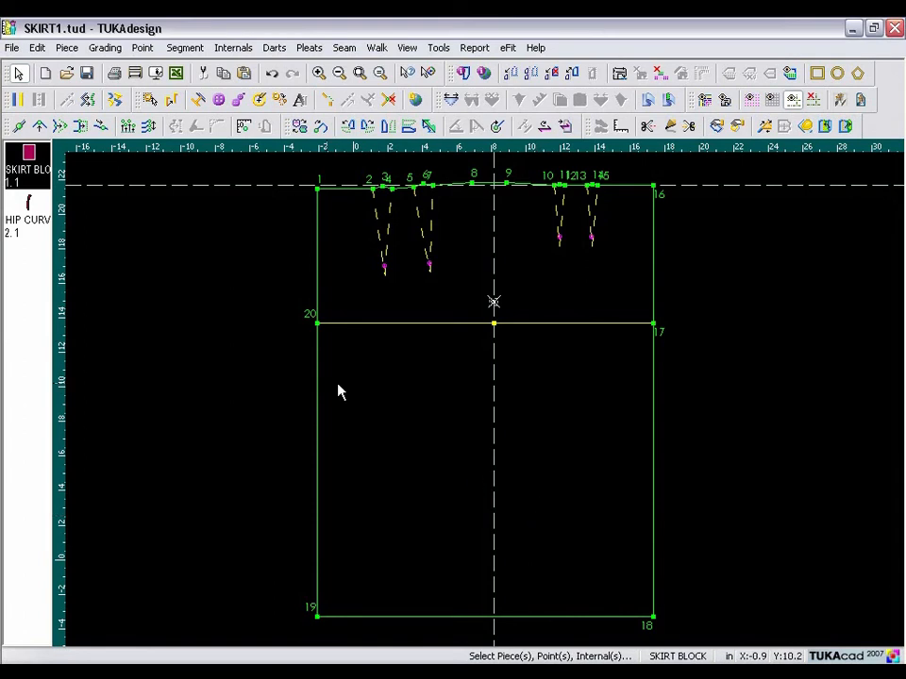
Step: Bring HIP CURVE_1 into the work area and place its outer edge on the button mark, passing through waist point 9
left_click(28, 209)
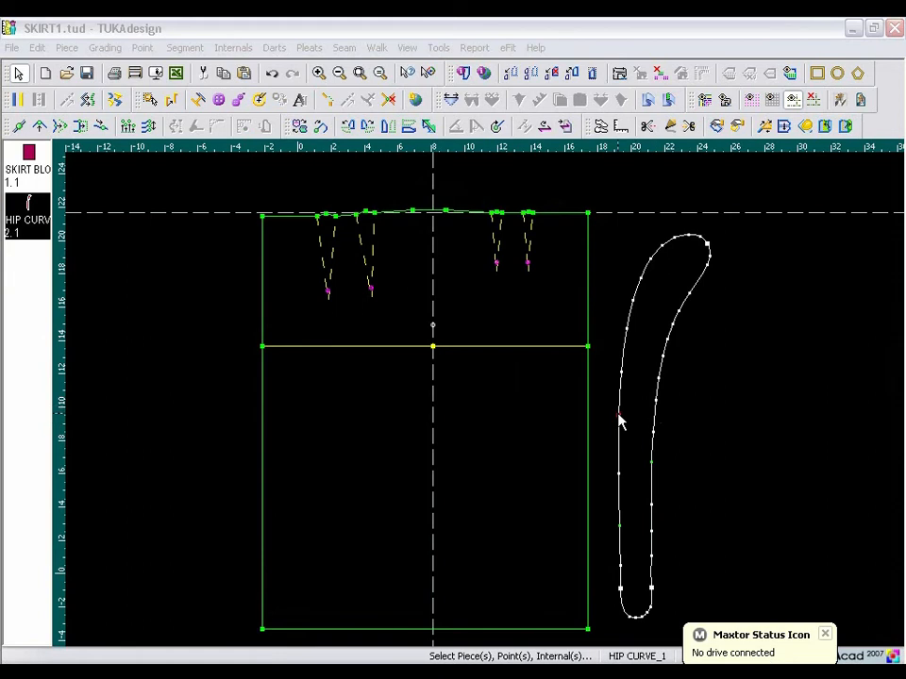
left_click(619, 416)
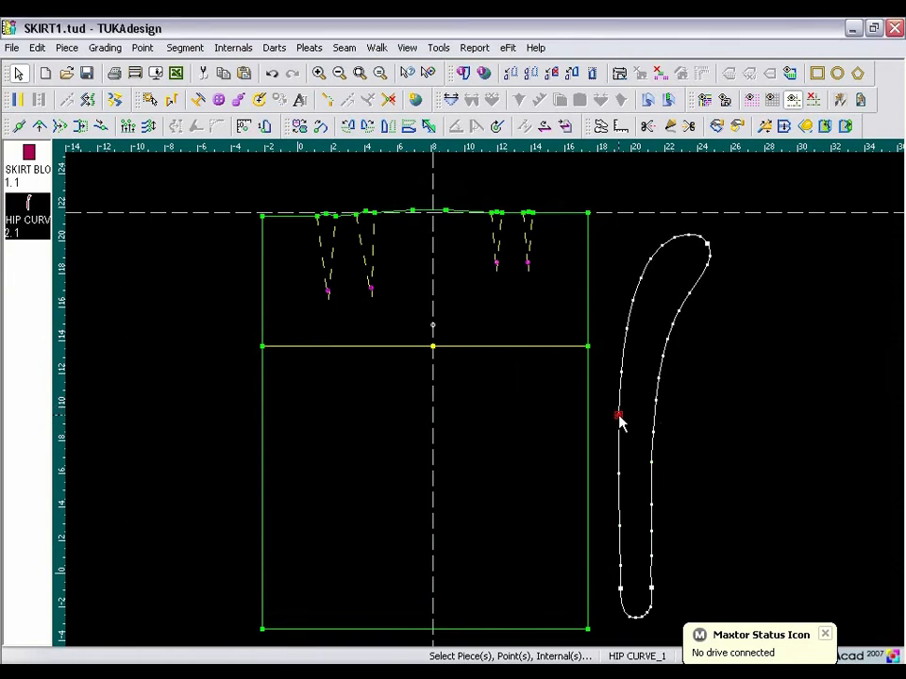
left_click_drag(619, 421, 435, 337)
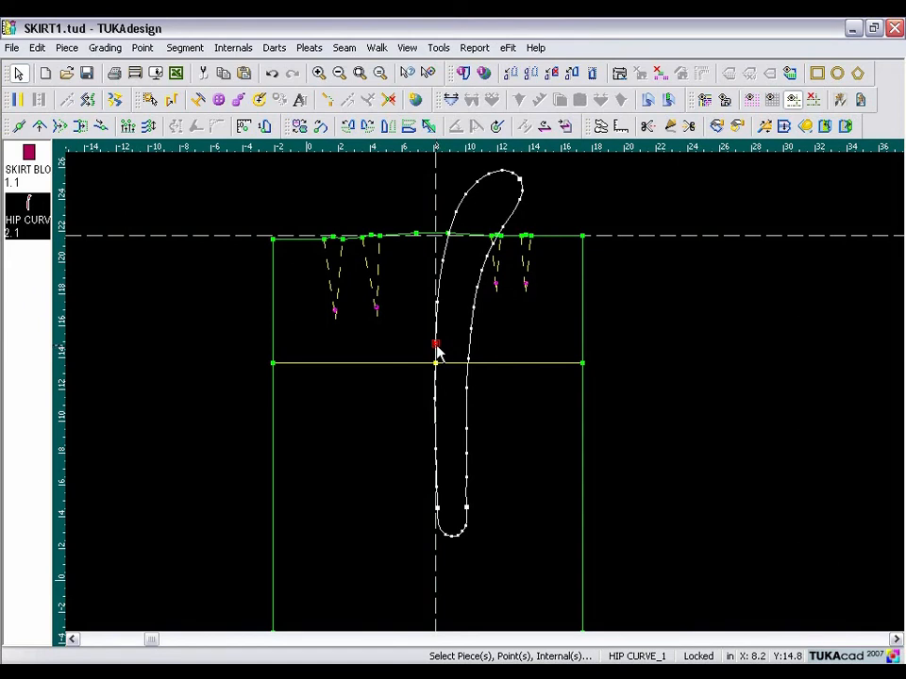
Step: Copy the hip curve segment between the button mark and waist point 9, and open it for pasting with its start point at the lower end
scroll(473, 329, "up", 3)
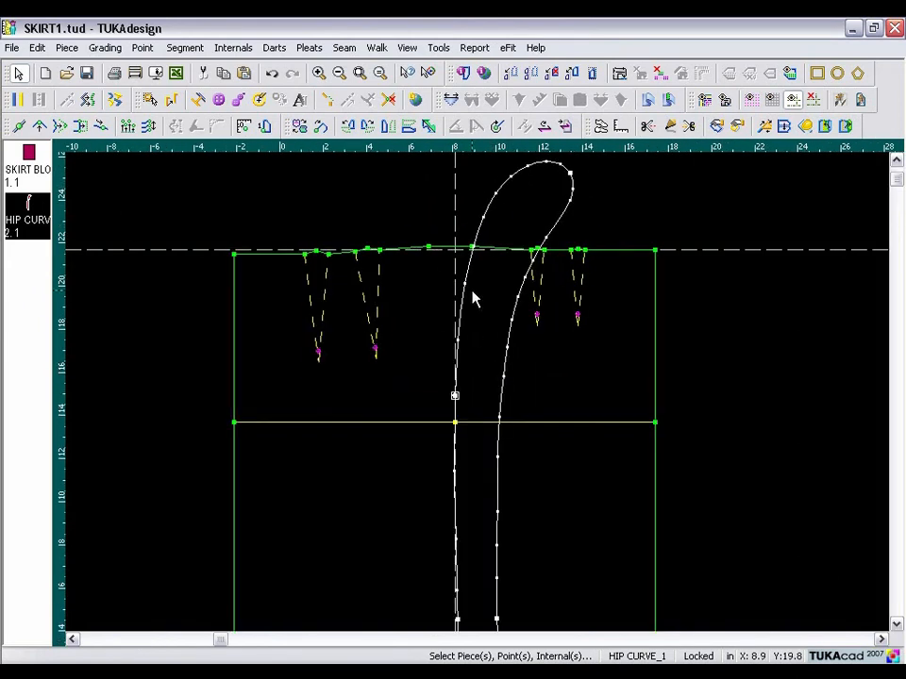
scroll(479, 401, "up", 3)
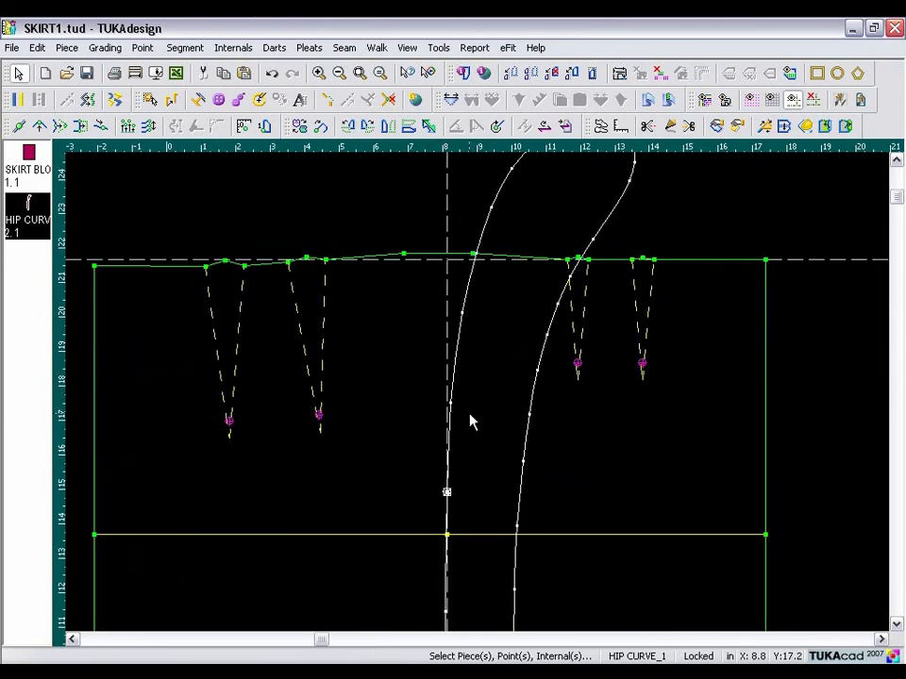
left_click(447, 492)
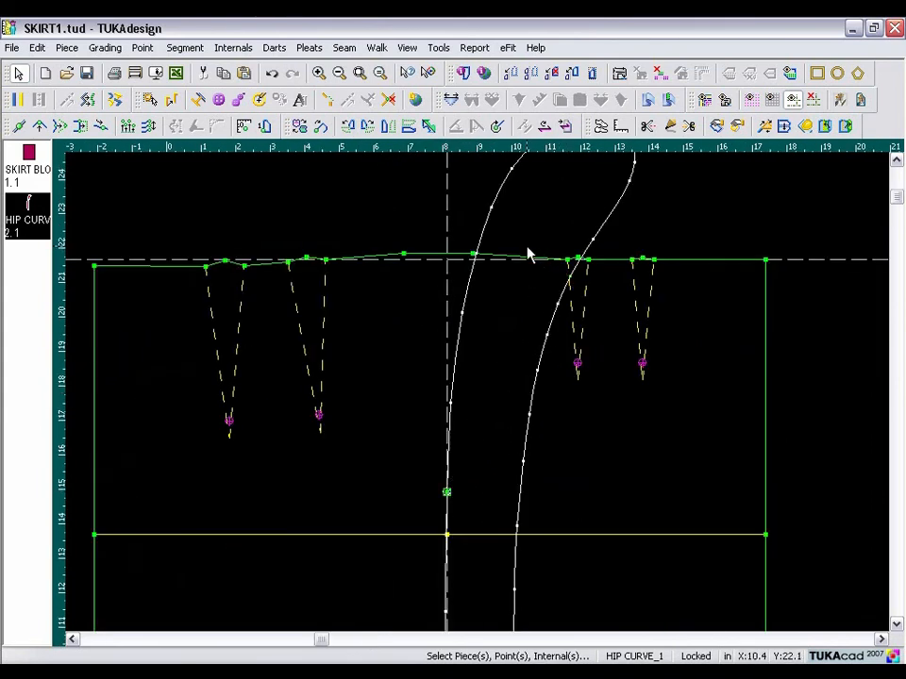
left_click(475, 255)
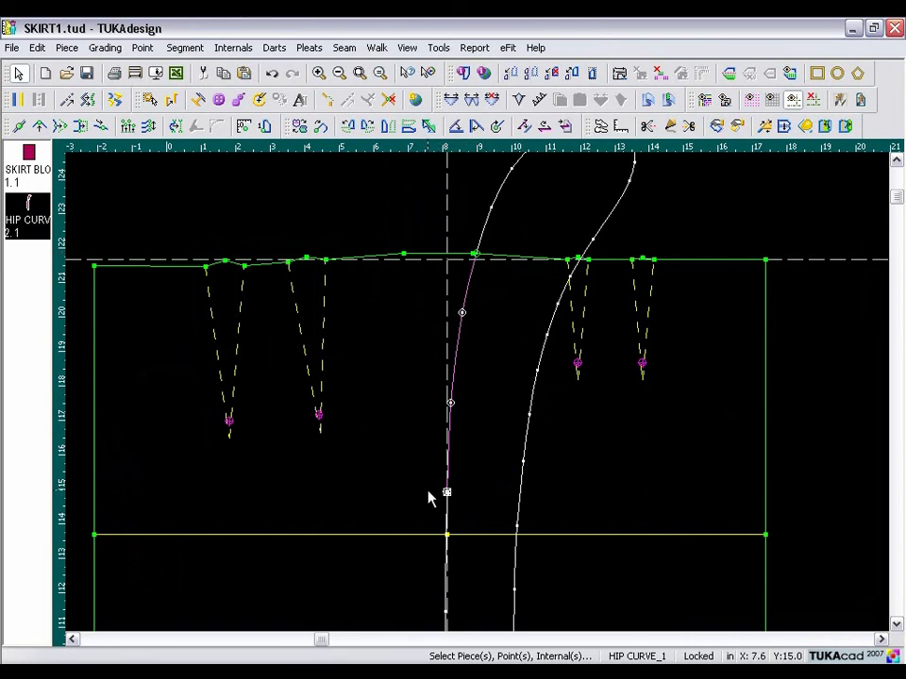
left_click(182, 50)
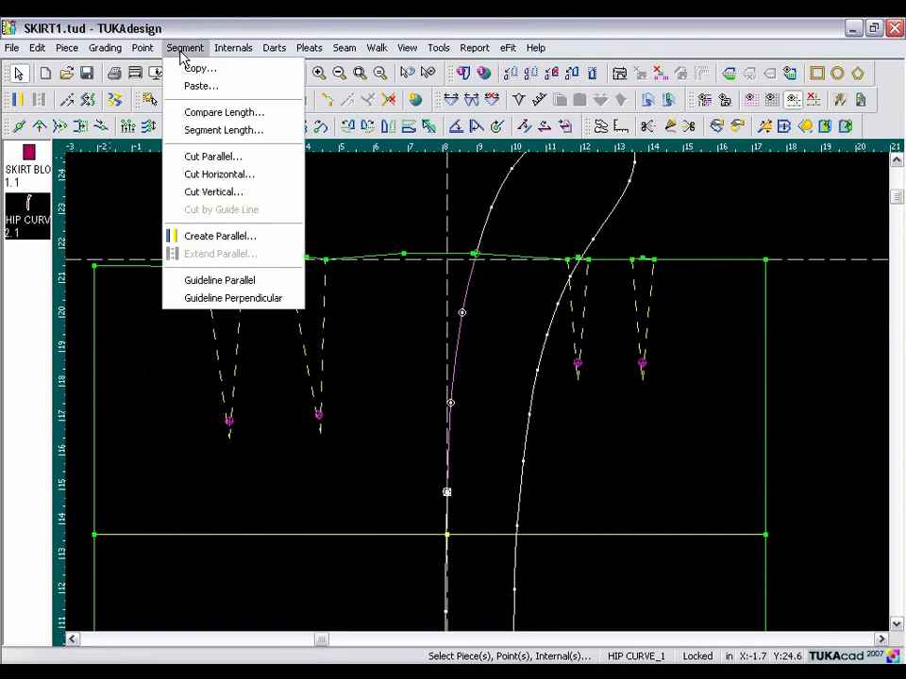
left_click(194, 84)
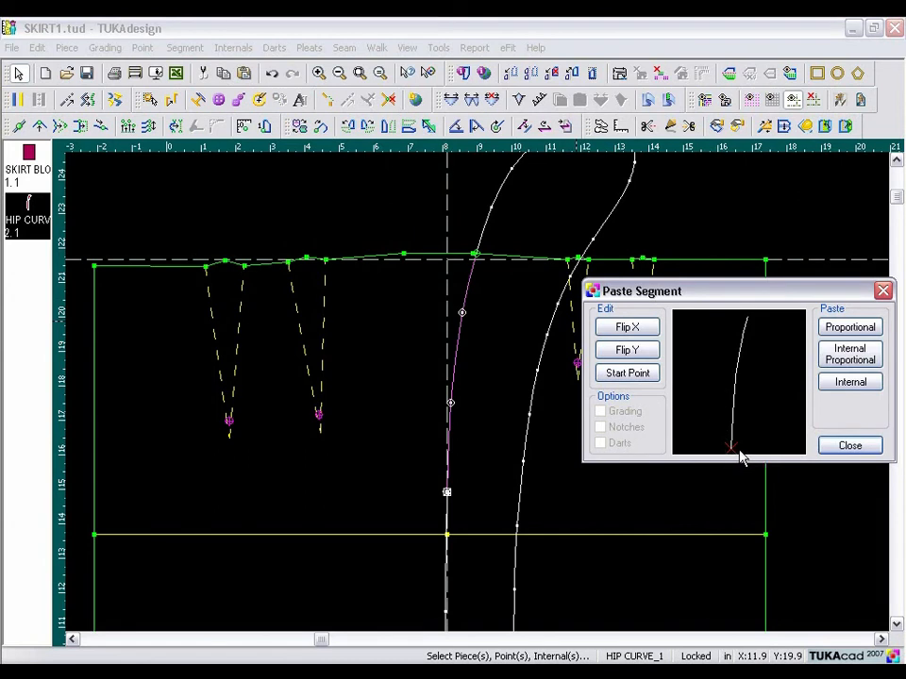
left_click(638, 374)
left_click(639, 375)
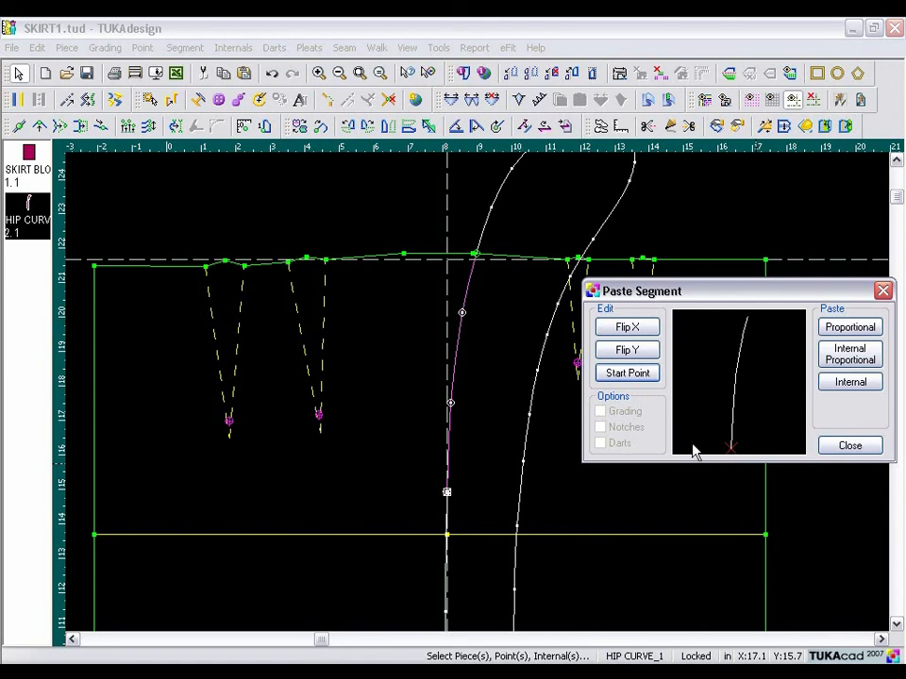
Step: Move the HIP CURVE_1 piece off the skirt block to the empty area on its left
left_click(337, 74)
left_click(337, 74)
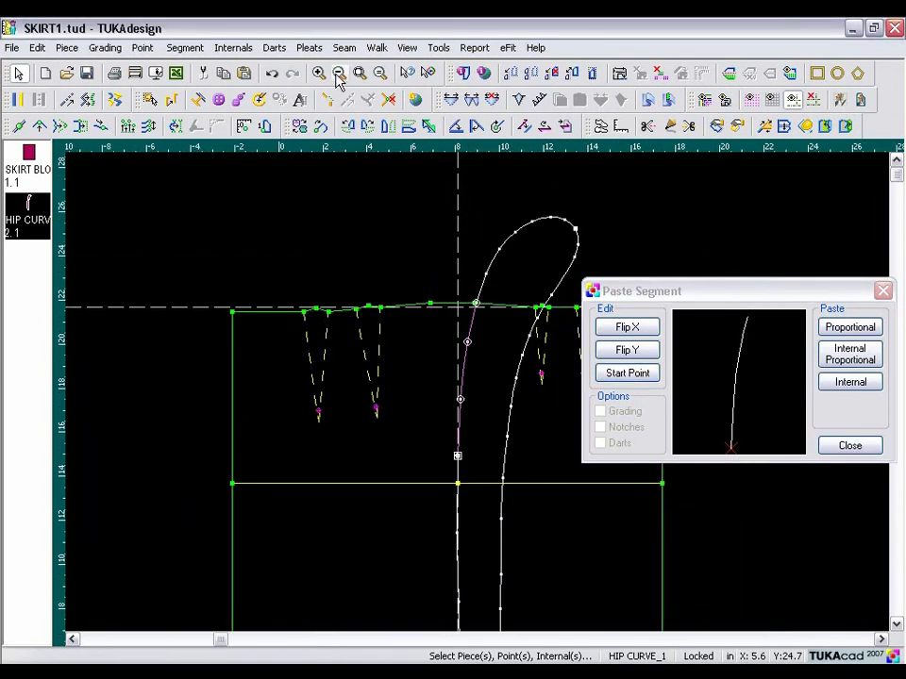
left_click_drag(536, 273, 184, 238)
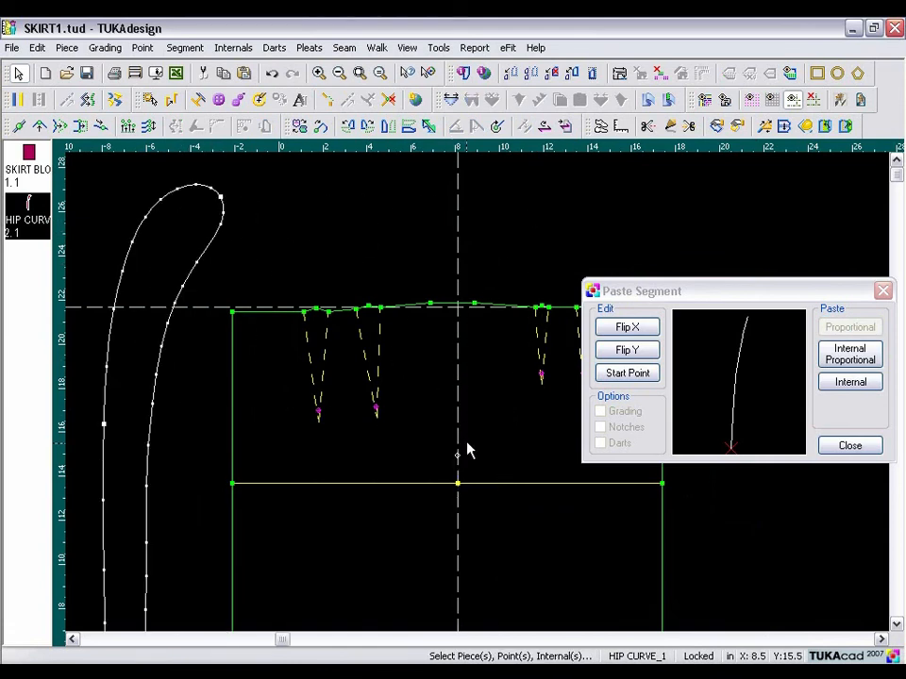
Step: Paste the copied segment as an Internal Proportional curve from the button mark to waist point 9
left_click(852, 358)
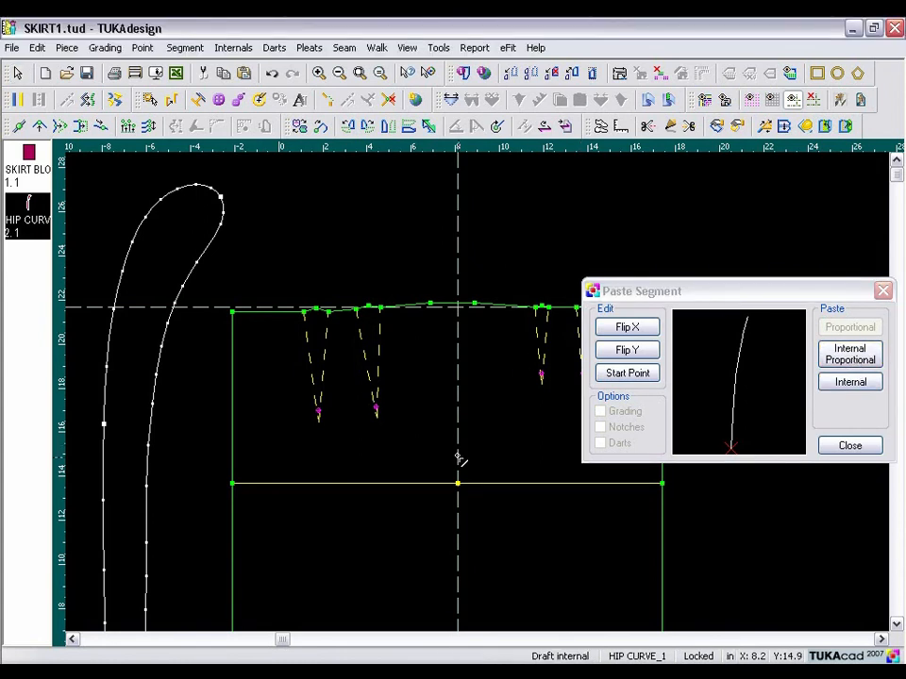
left_click(457, 455)
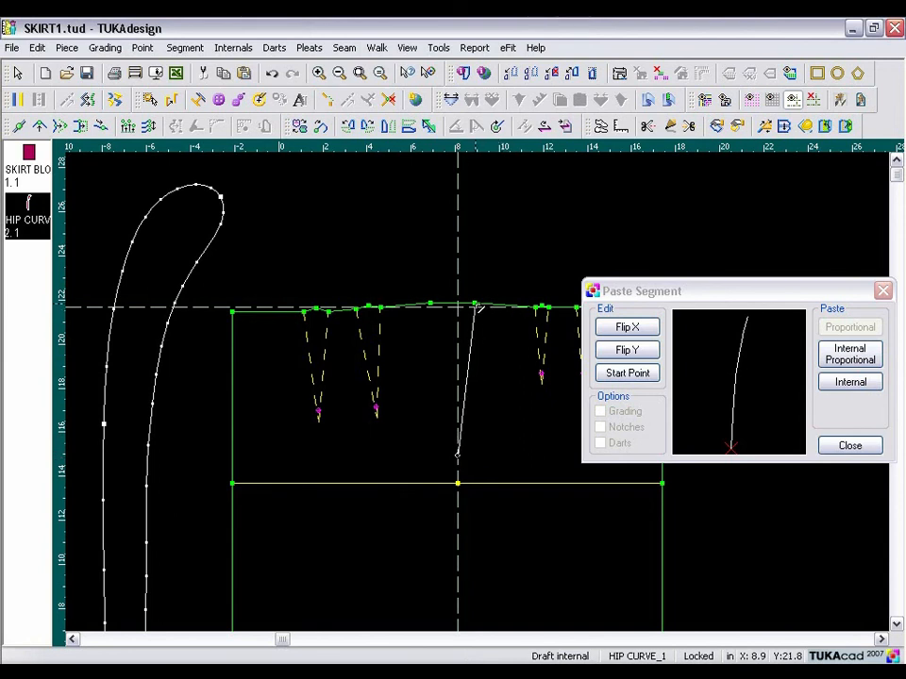
left_click(475, 304)
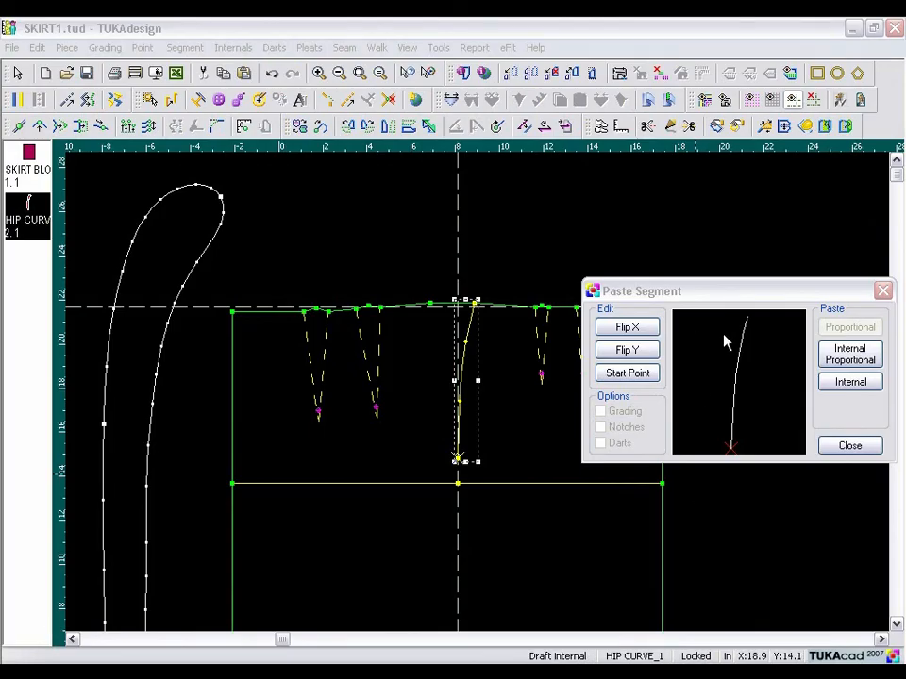
Step: Flip the copied segment in X and paste it as an Internal Proportional curve from the button mark to waist point 8
left_click(631, 329)
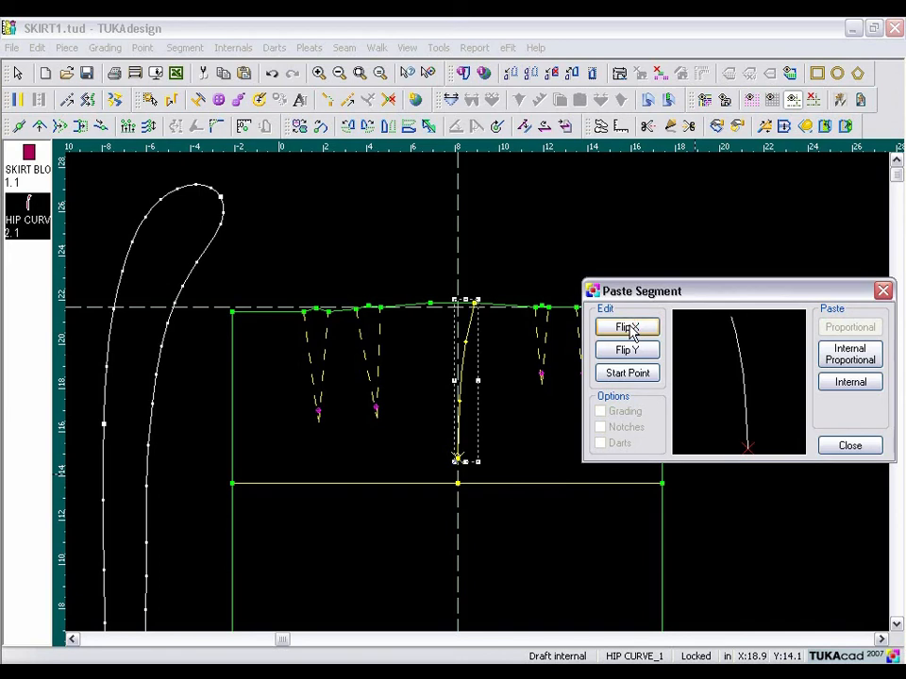
left_click(630, 328)
left_click(631, 328)
left_click(834, 353)
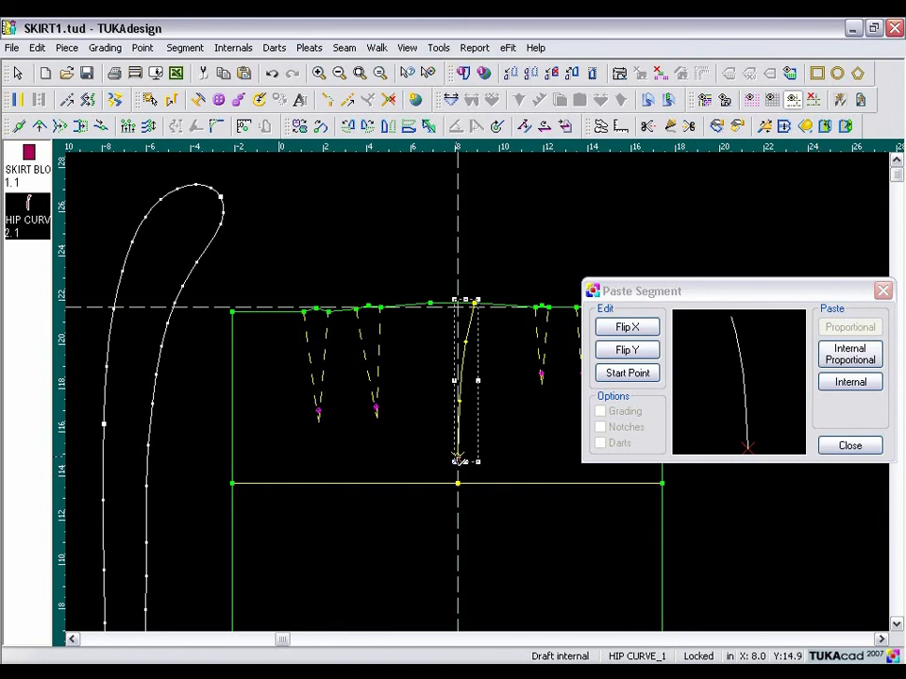
left_click(457, 459)
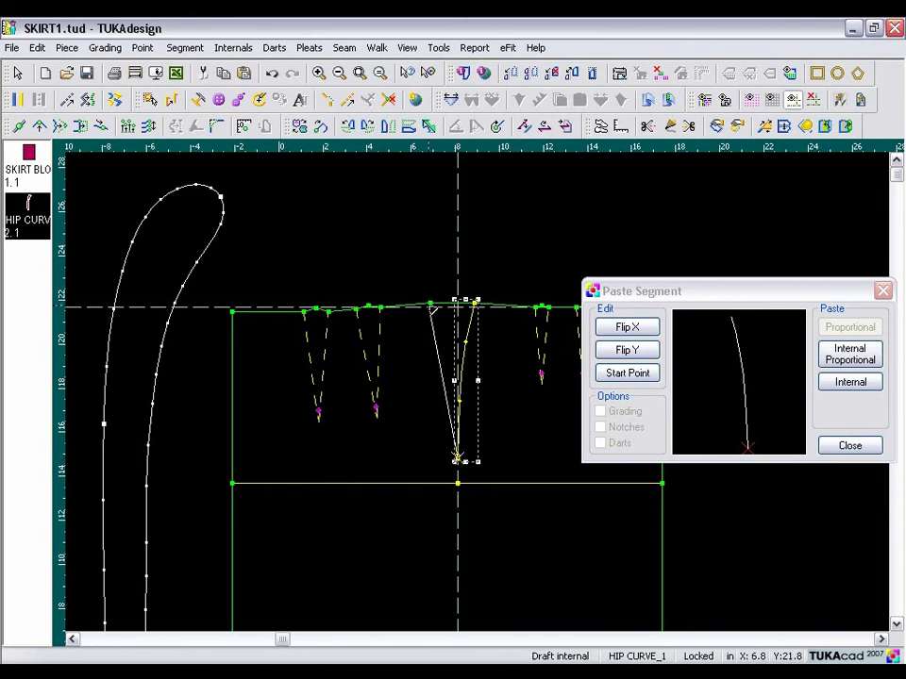
left_click(430, 304)
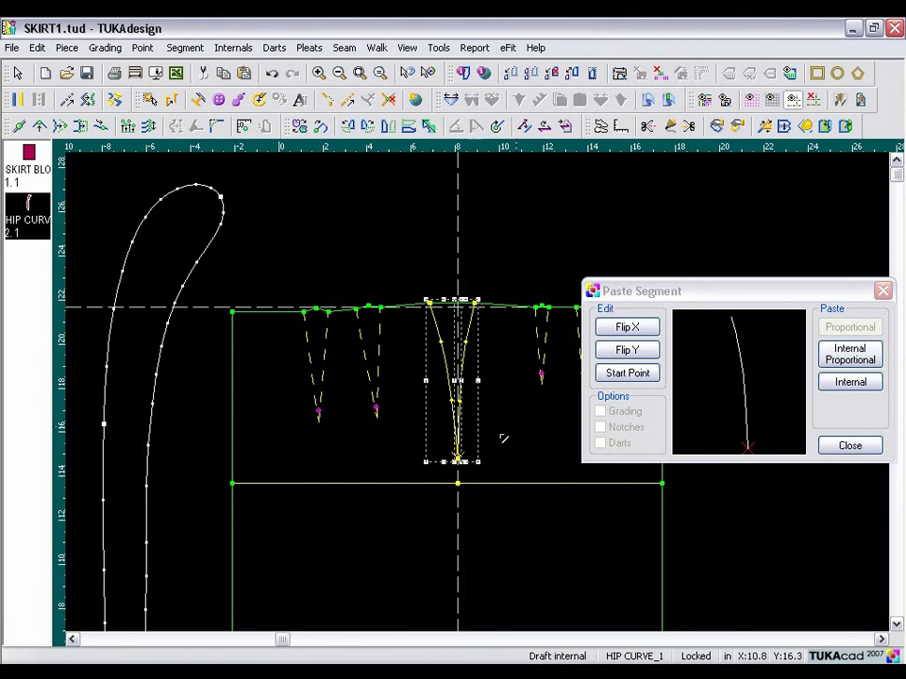
left_click(845, 447)
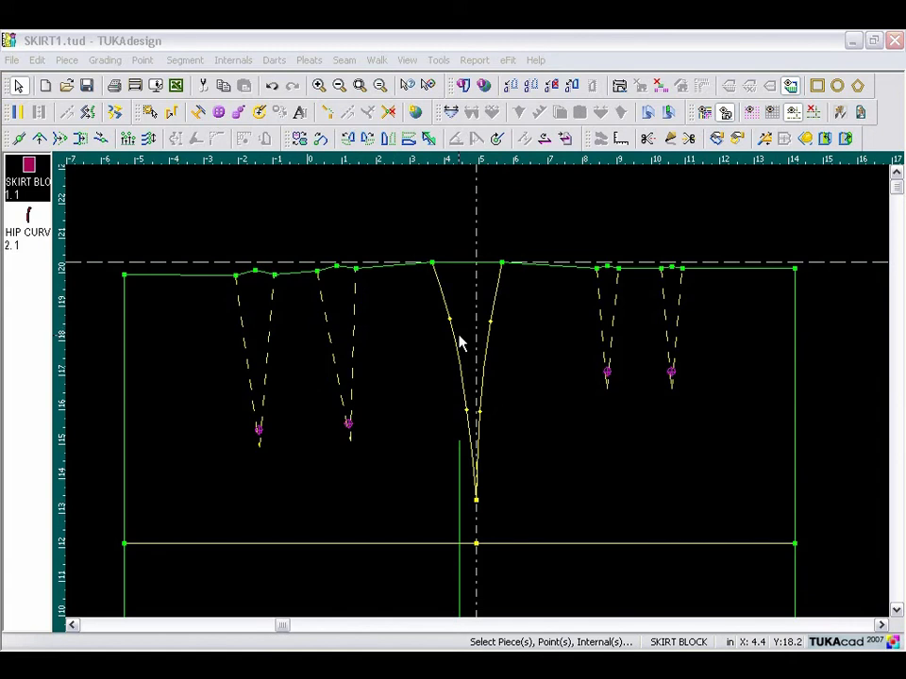
Step: Join the two hip curve internals into a single contour at their shared lower endpoint
left_click(458, 347)
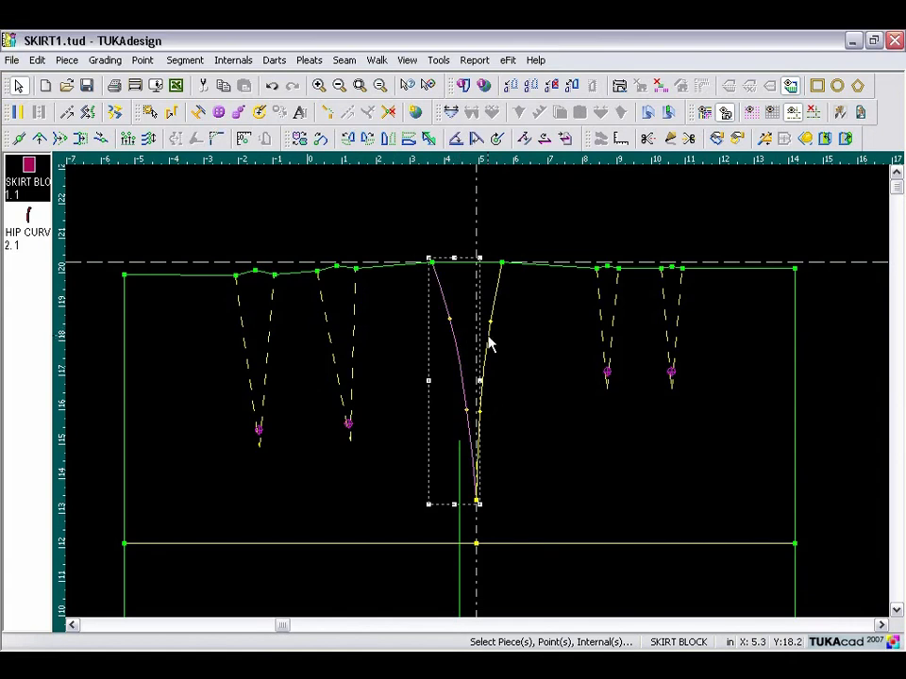
left_click(489, 343)
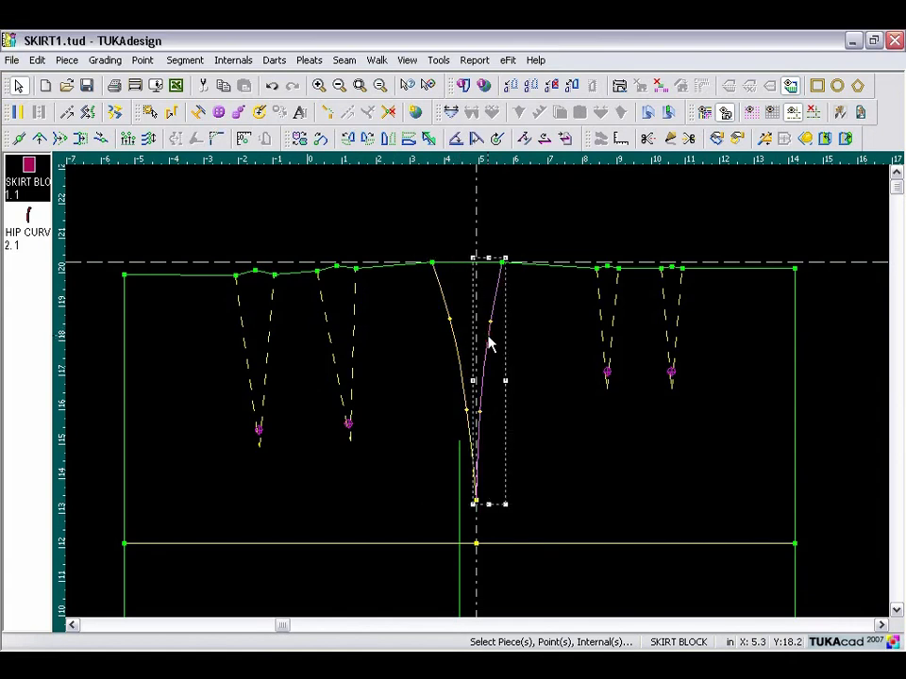
left_click(330, 113)
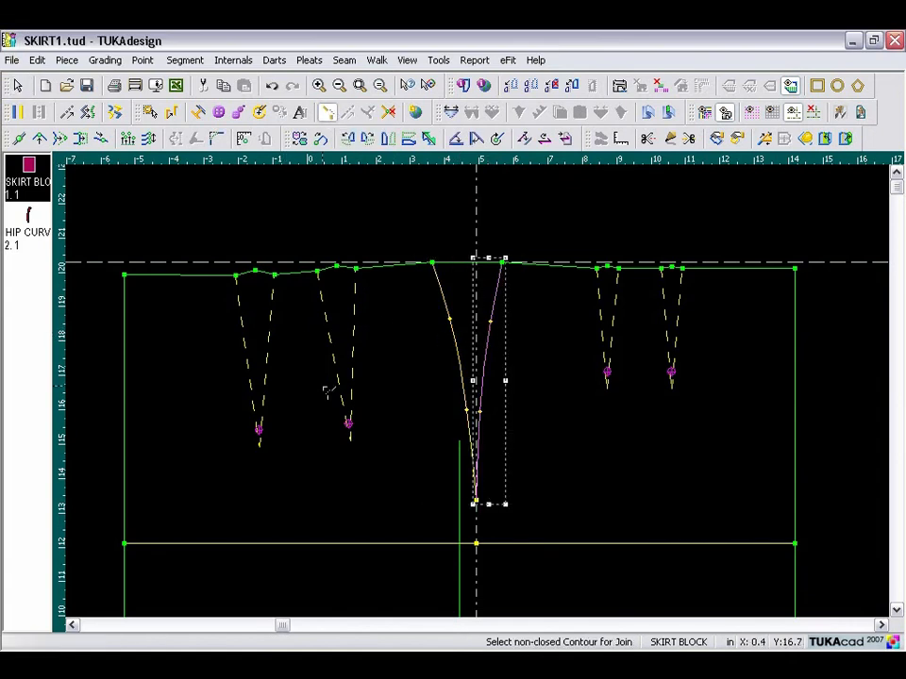
left_click(477, 500)
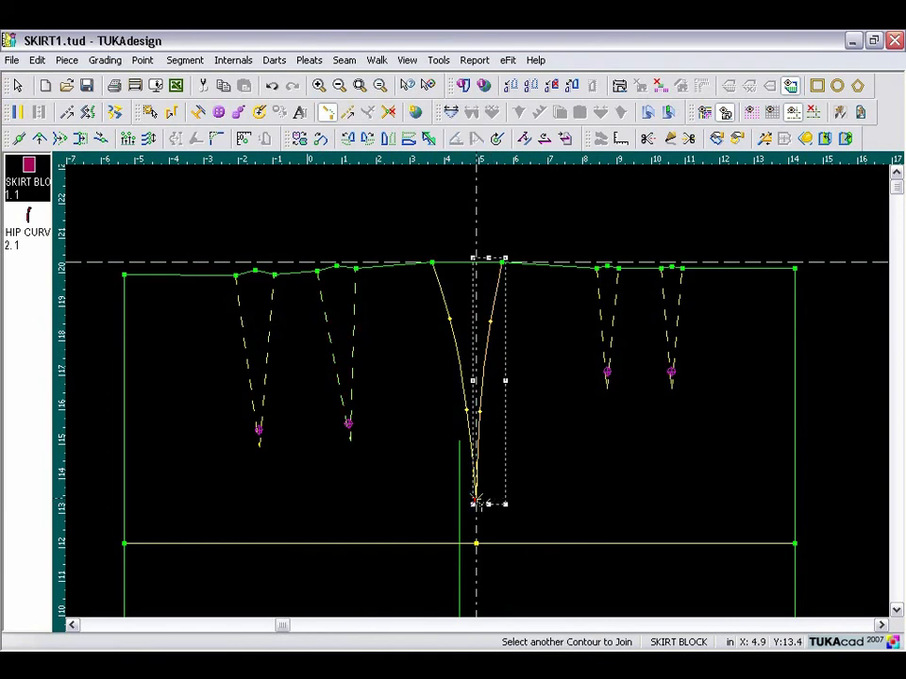
left_click(476, 501)
right_click(496, 421)
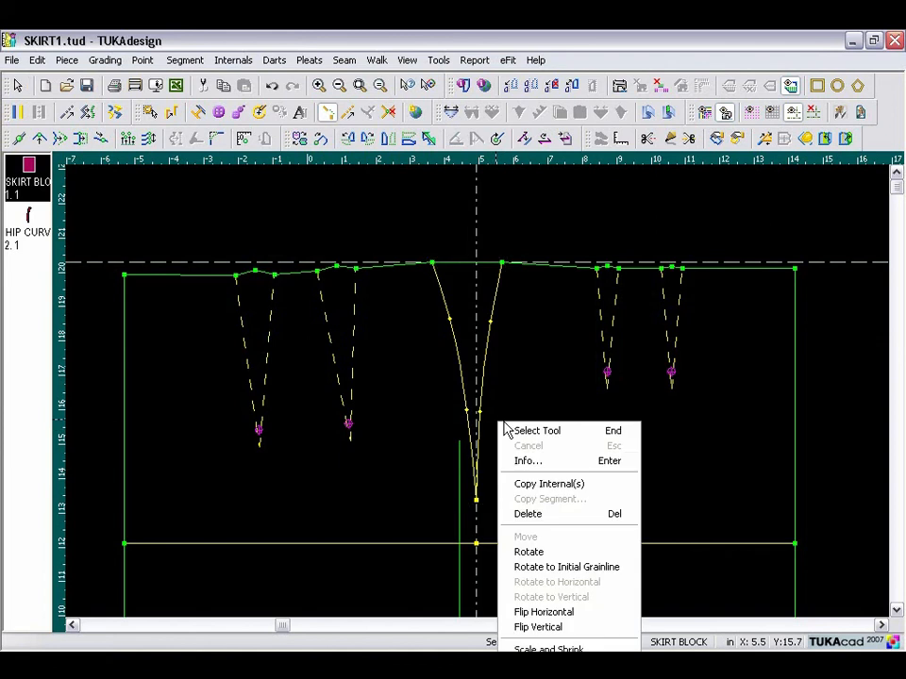
left_click(530, 432)
left_click(484, 368)
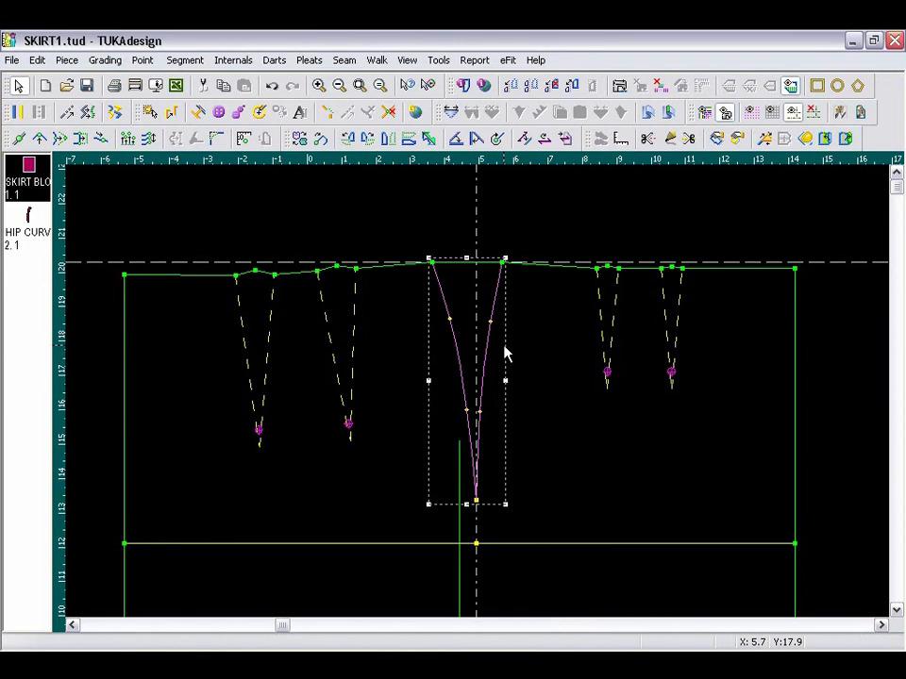
Step: Add a grading point at proportion 0.5 on the waistline between the hip curves and move the vertical guideline onto it
left_click(18, 138)
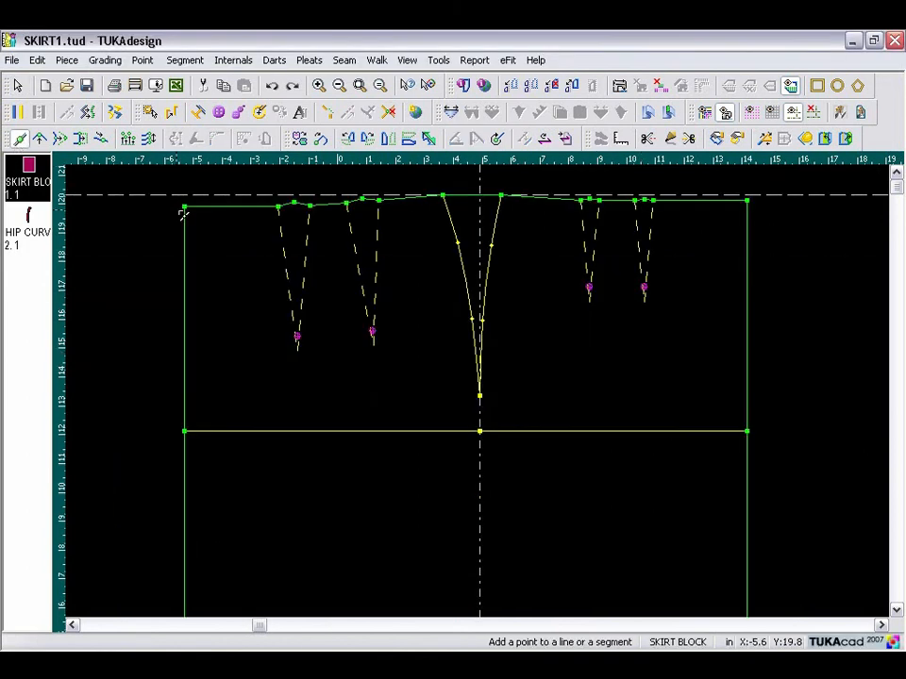
left_click(471, 196)
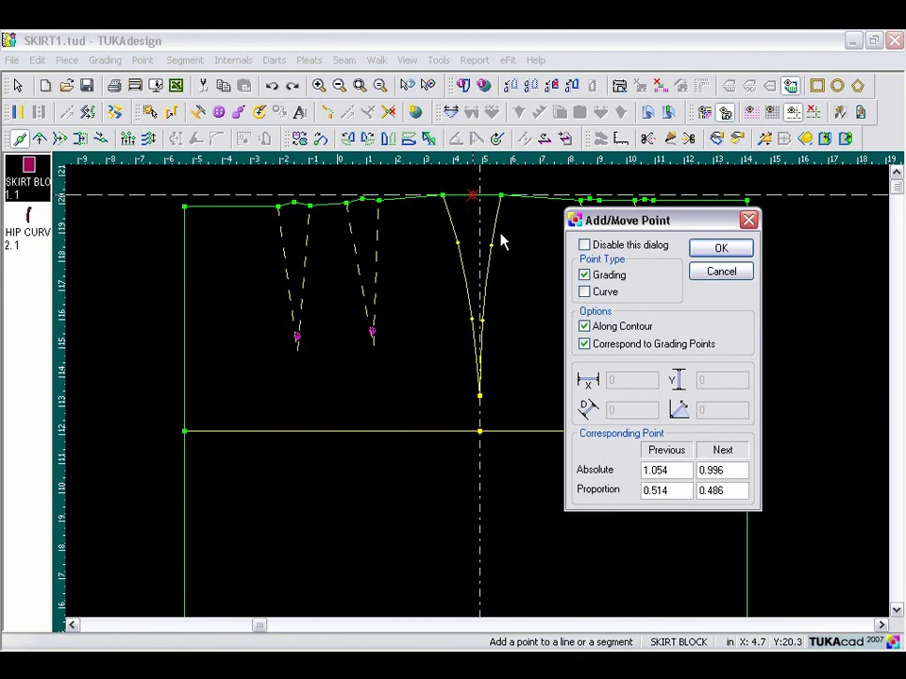
double_click(677, 489)
type(".5")
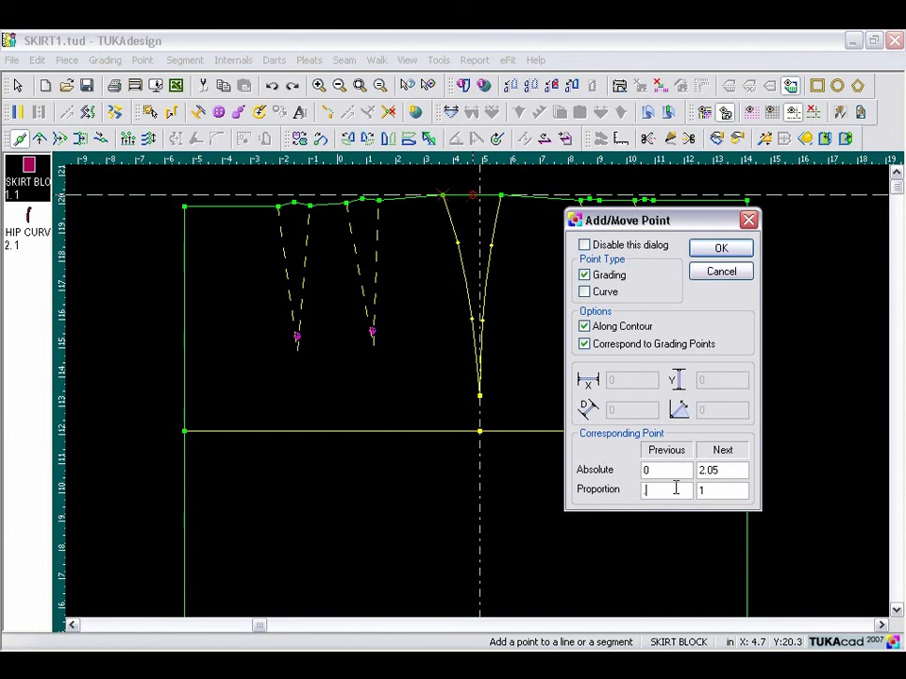
left_click(717, 248)
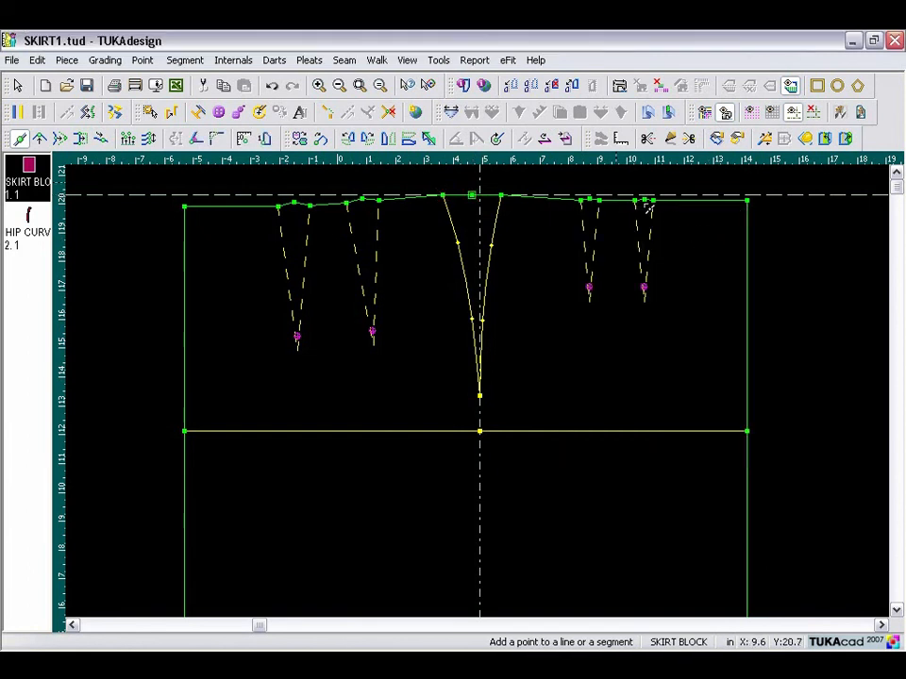
right_click(524, 176)
left_click(548, 179)
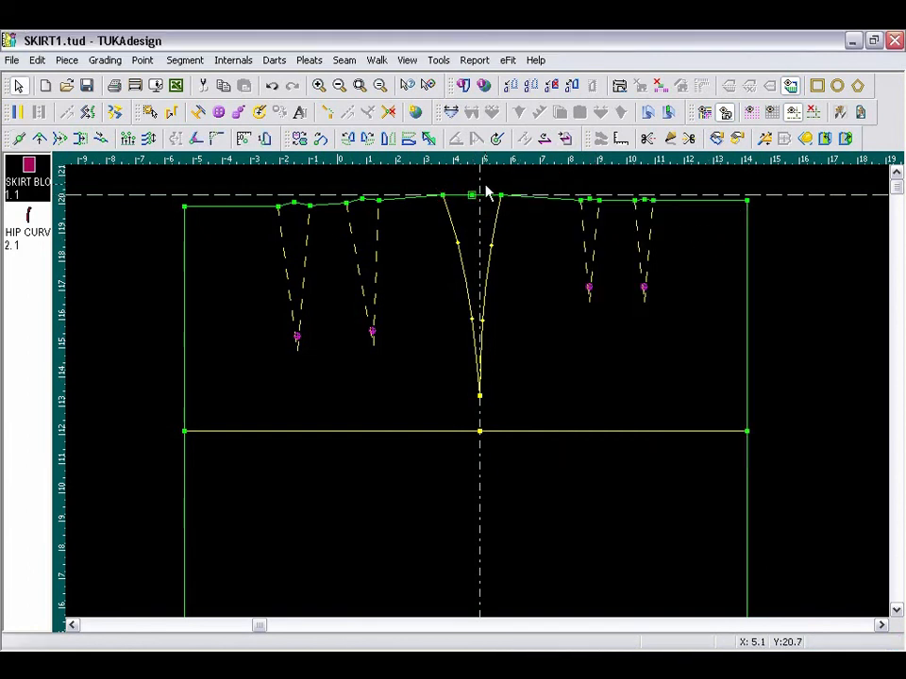
left_click_drag(481, 184, 472, 196)
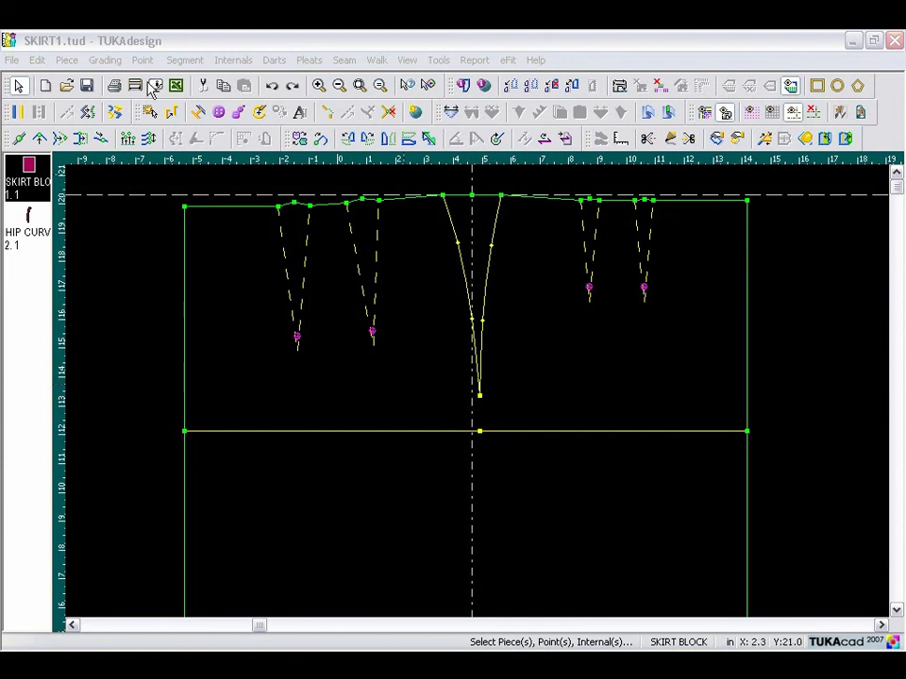
Step: Shift the joined curves' lower tip onto the vertical guideline with Move Segment in Parallel, X -0.275 and Y -0.04
left_click(81, 138)
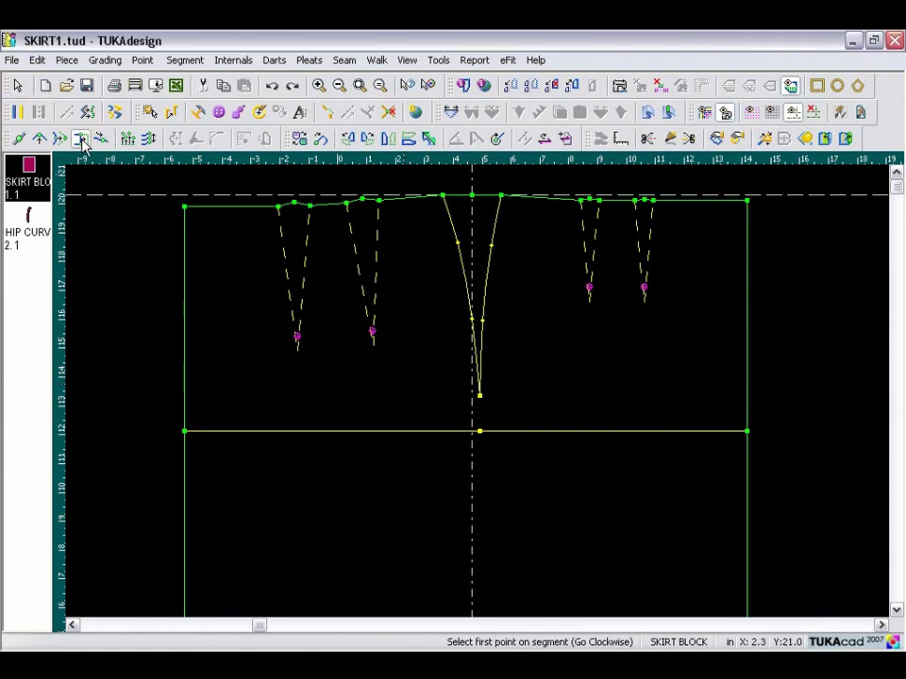
left_click(479, 397)
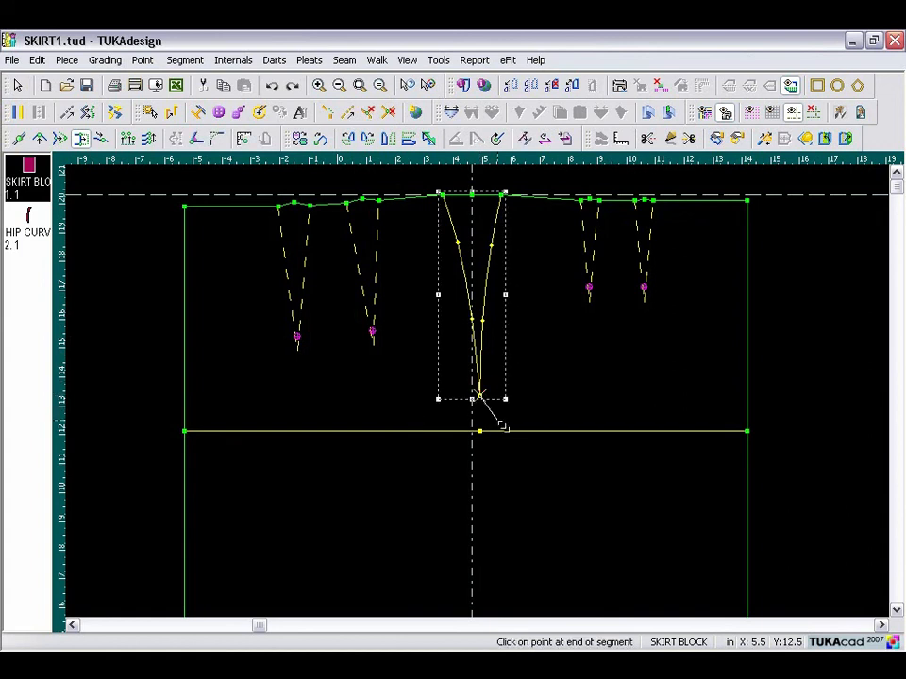
left_click(479, 397)
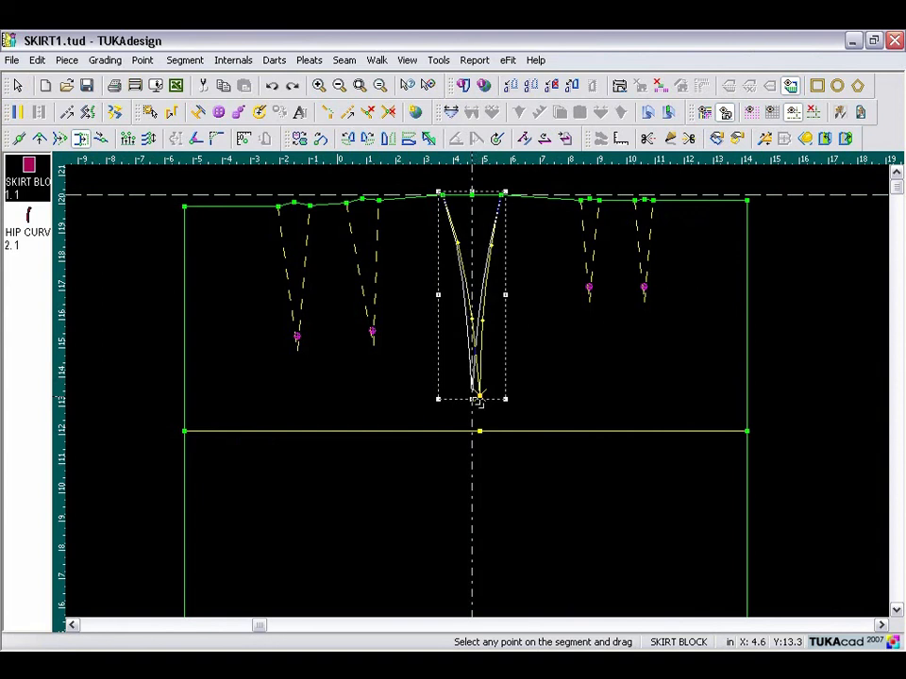
left_click(480, 398)
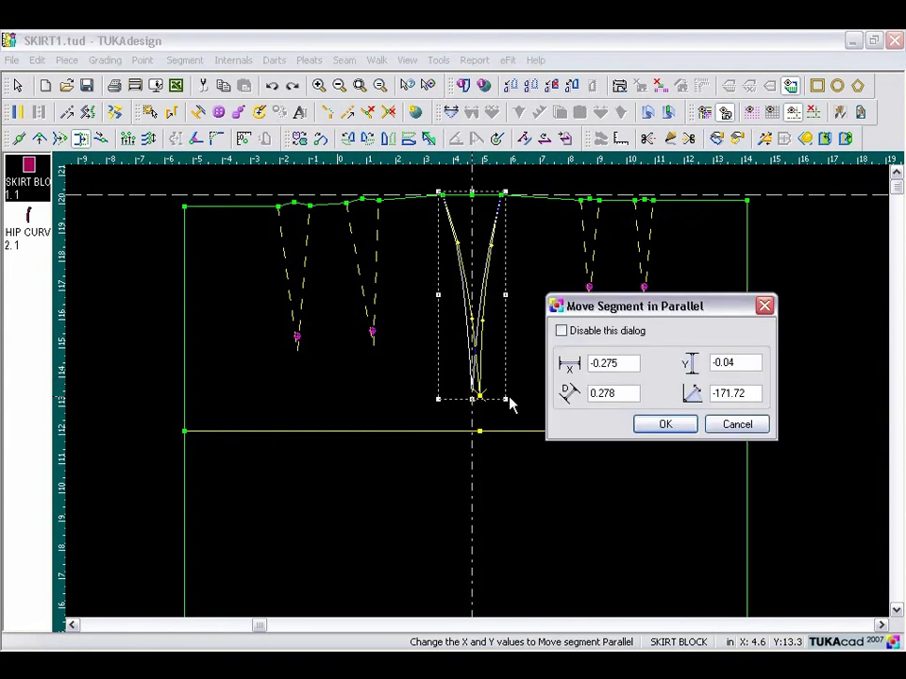
left_click(665, 422)
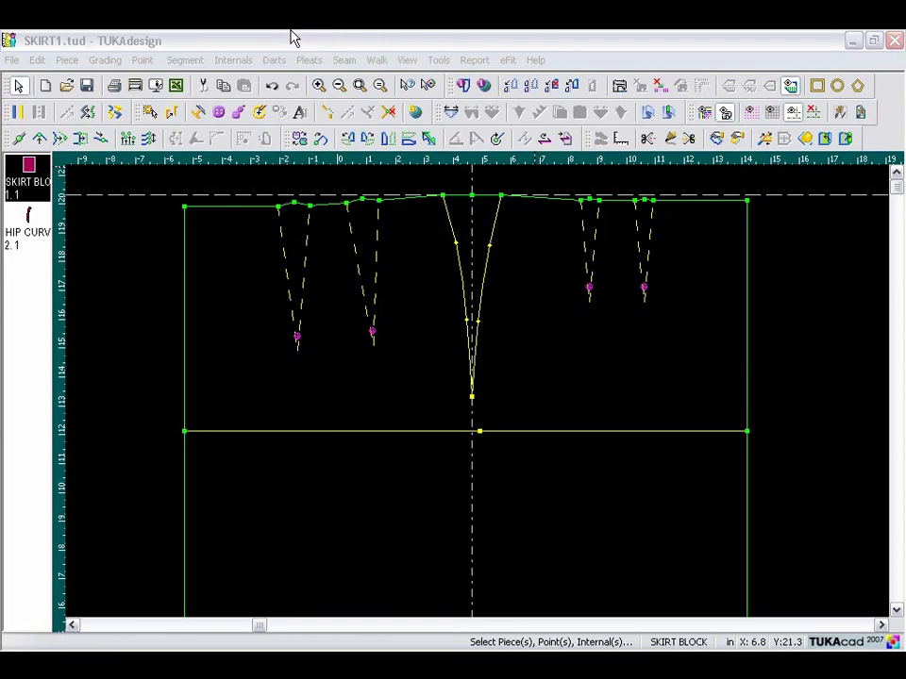
Step: Build a new piece from the areas above and below the hip line right of the side seam, and place it right of the block
left_click(359, 86)
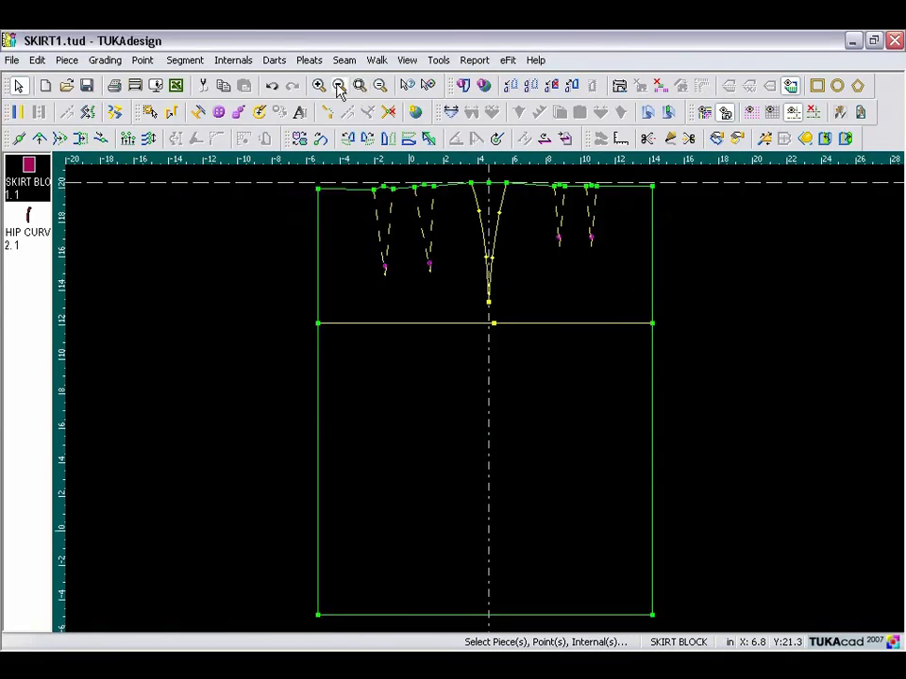
left_click(339, 86)
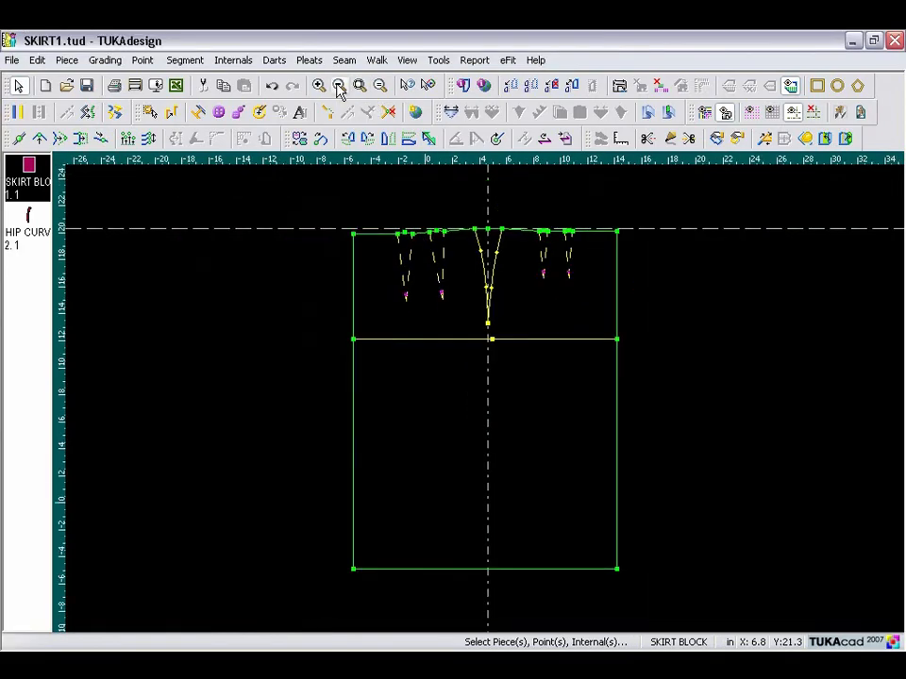
left_click(807, 139)
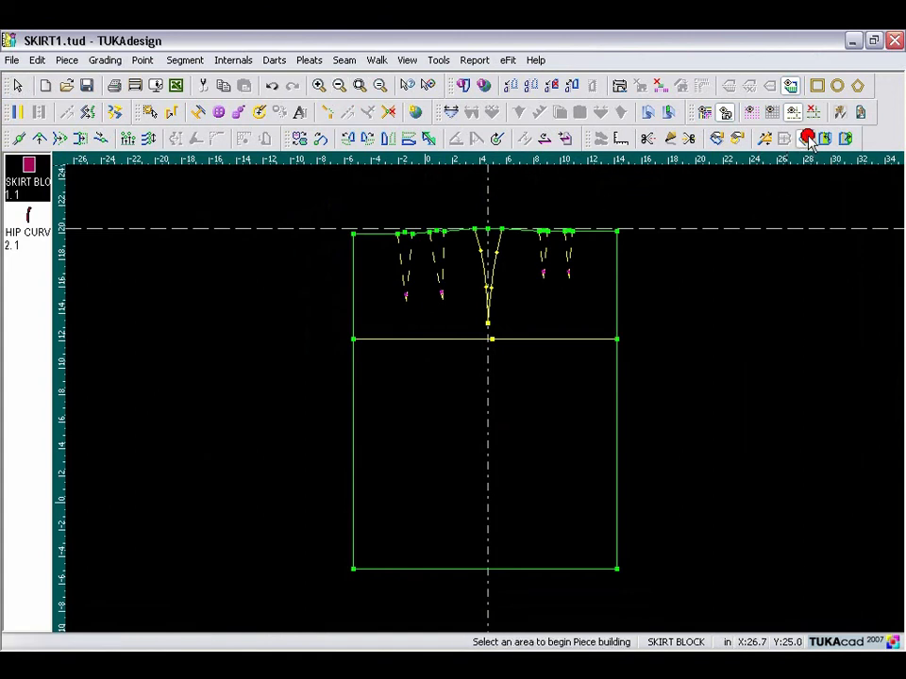
left_click(554, 302)
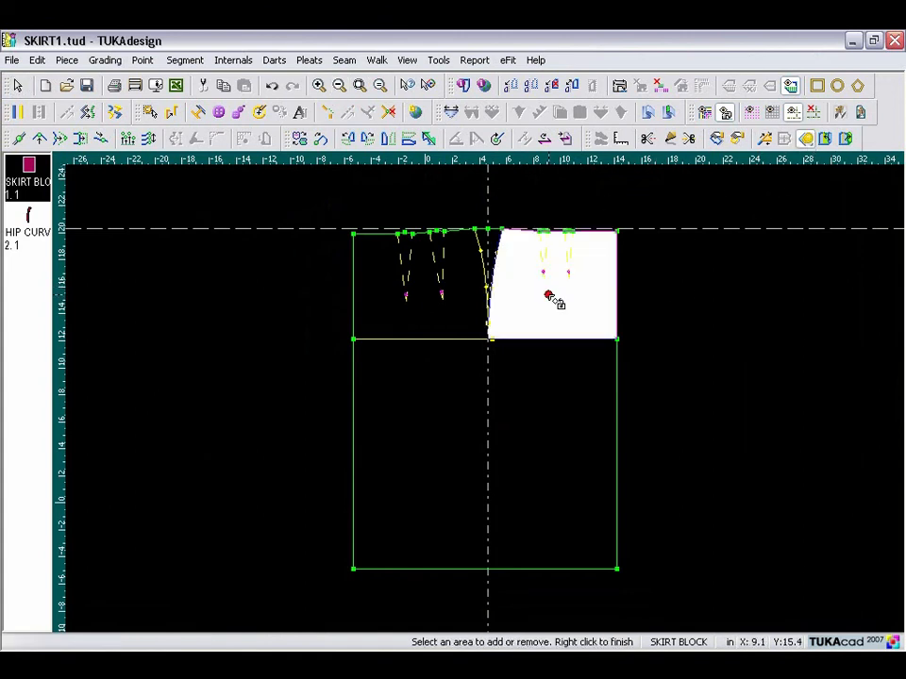
left_click(549, 384)
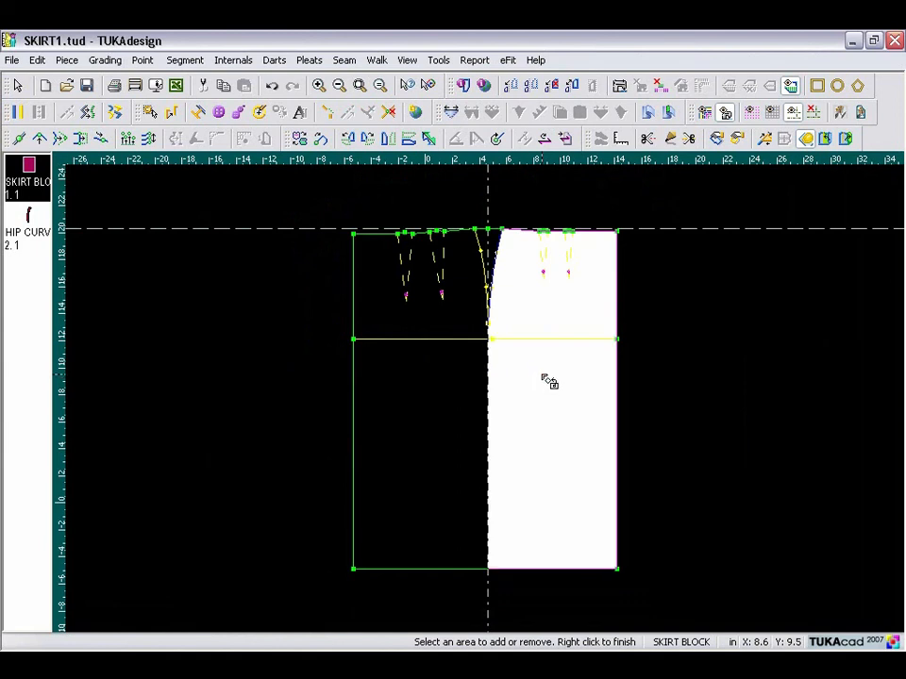
right_click(549, 381)
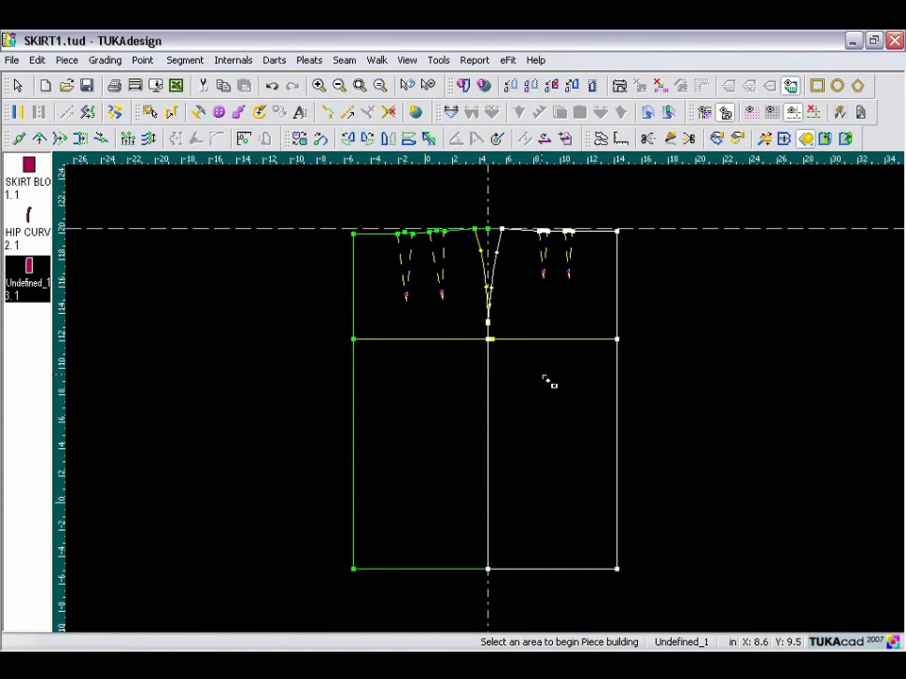
left_click(549, 382)
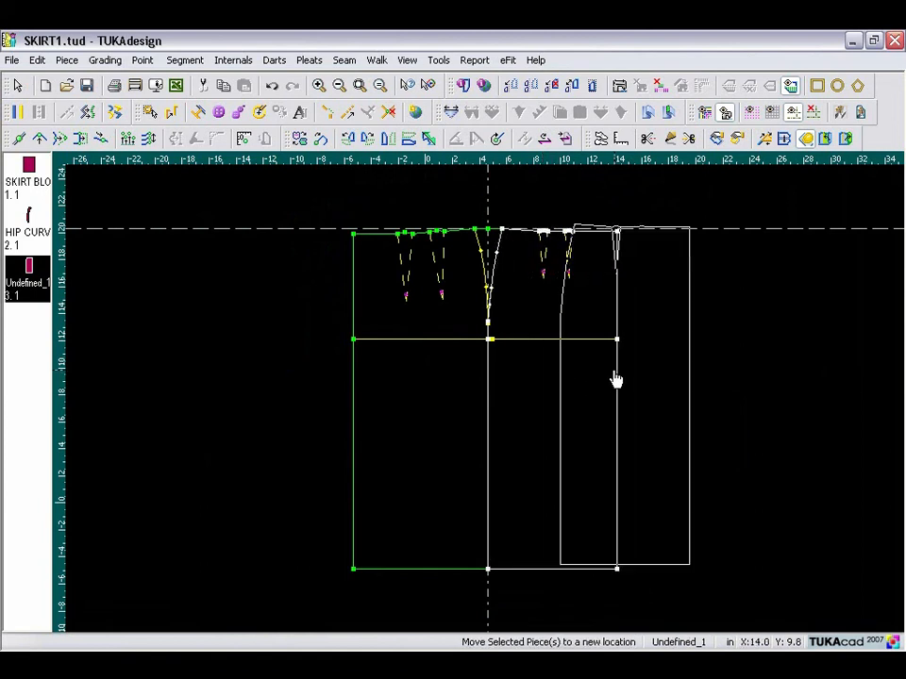
left_click(728, 383)
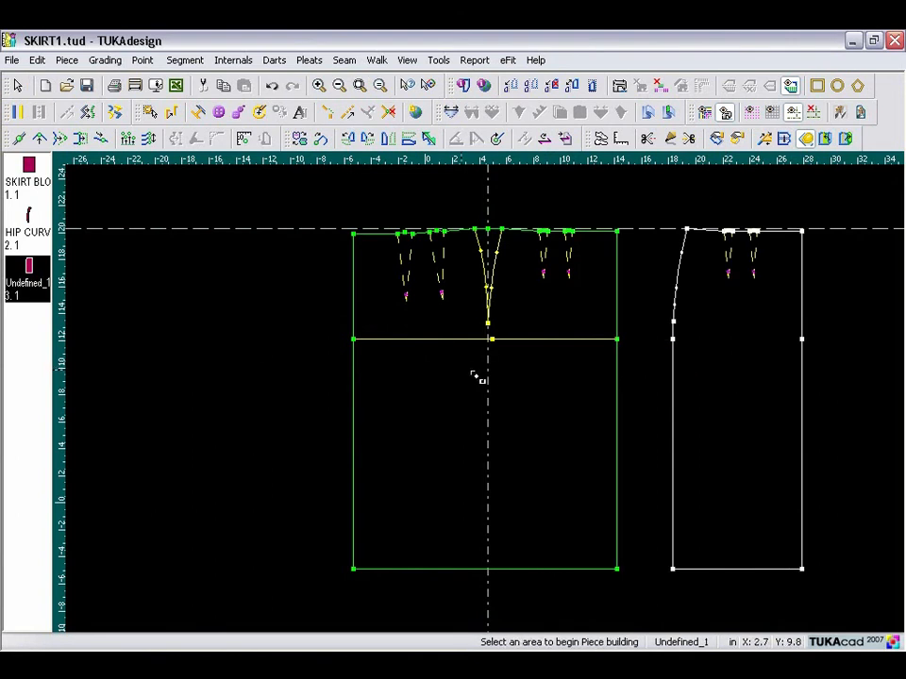
Step: Build another piece from the areas above and below the hip line left of the side seam, and place it left of the block
left_click(384, 304)
left_click(400, 392)
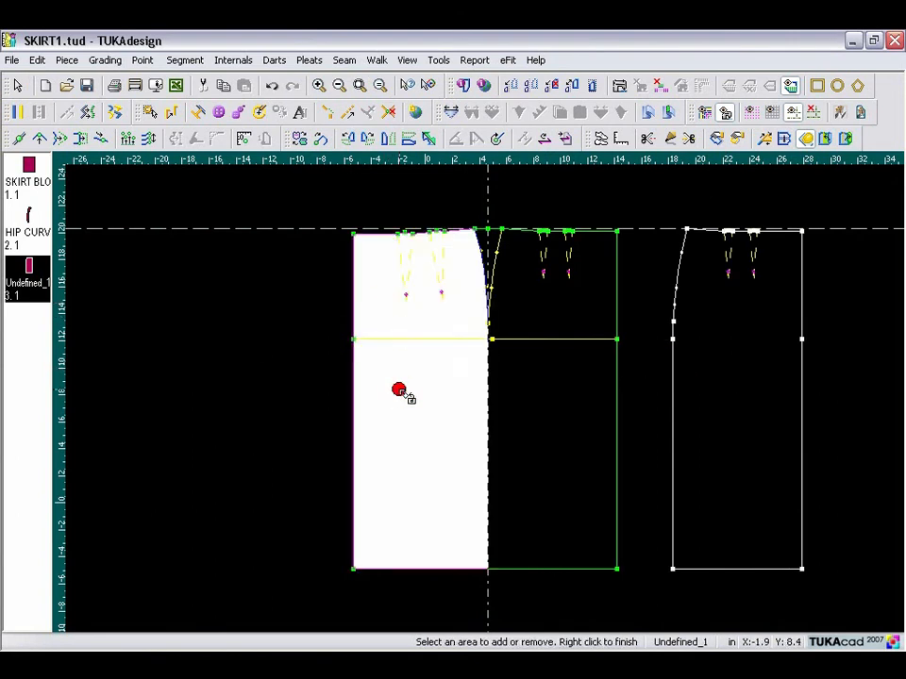
right_click(406, 396)
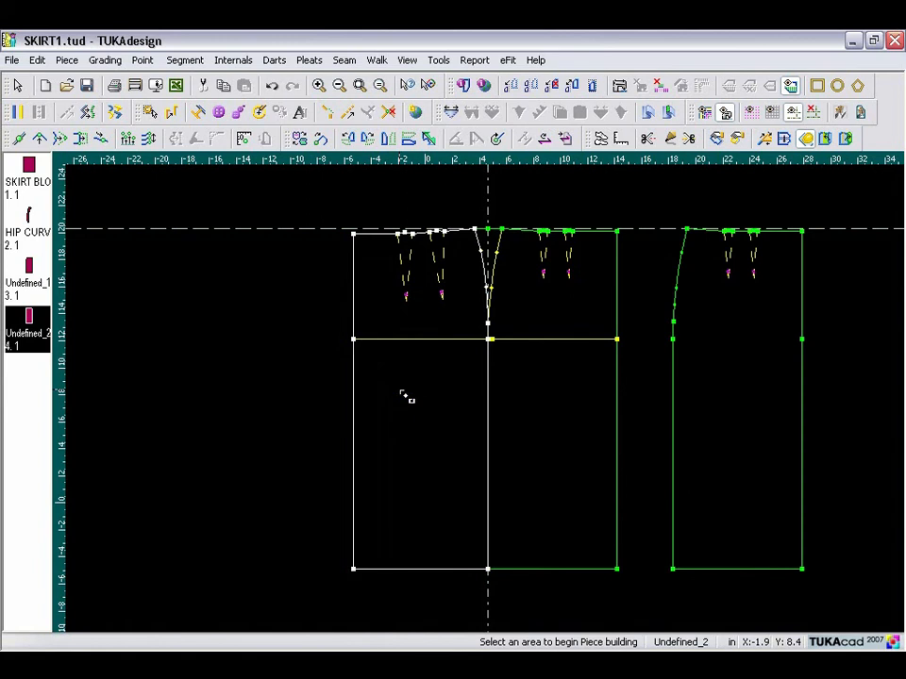
left_click_drag(406, 398, 151, 394)
right_click(255, 227)
left_click(278, 236)
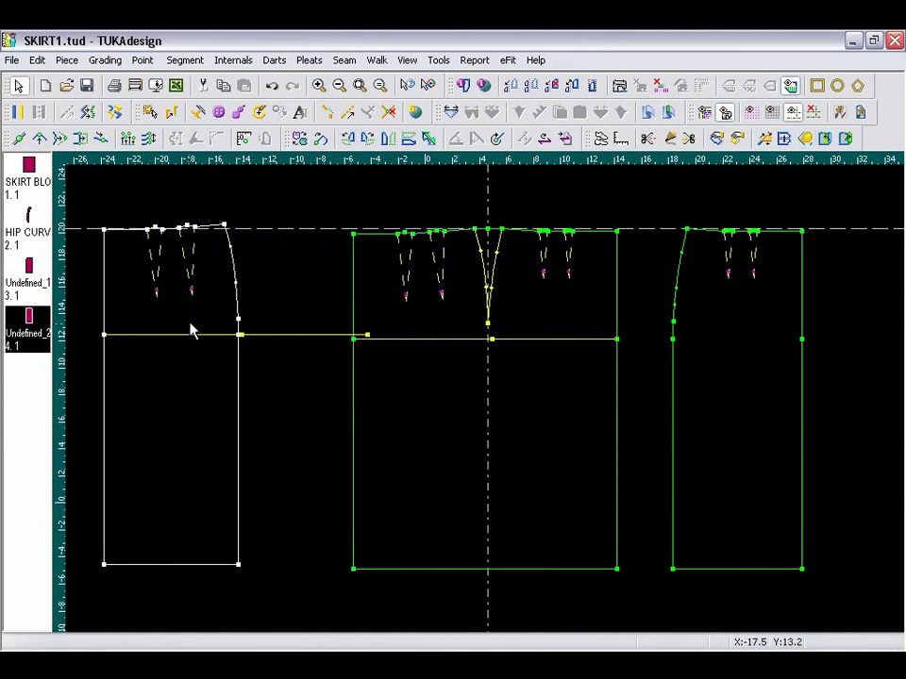
Step: Delete the hip line that extends beyond the left piece, and remove all guidelines from the workspace
left_click(179, 344)
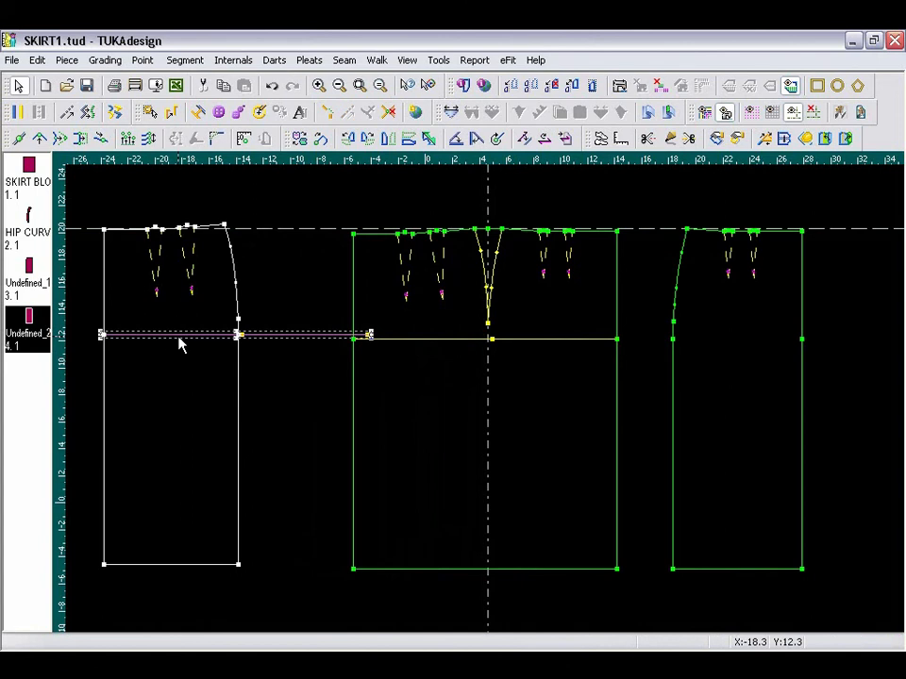
key("Delete")
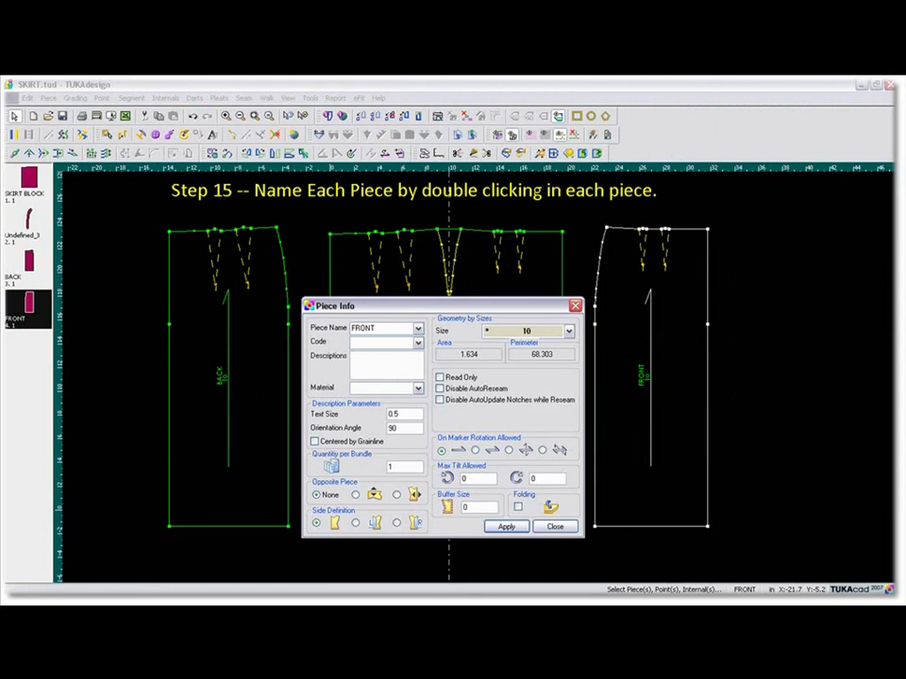
right_click(299, 283)
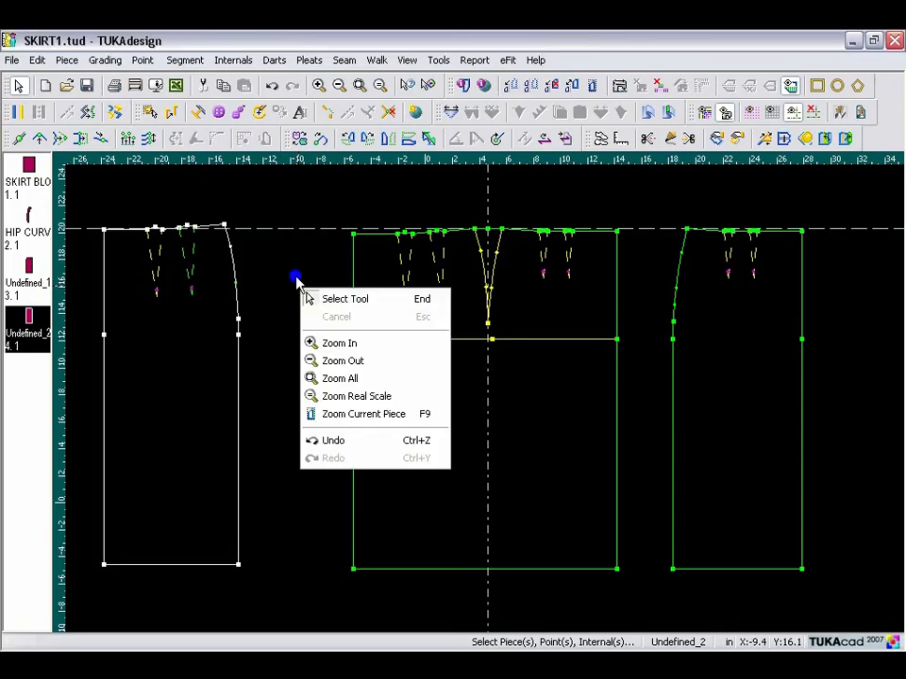
left_click(340, 299)
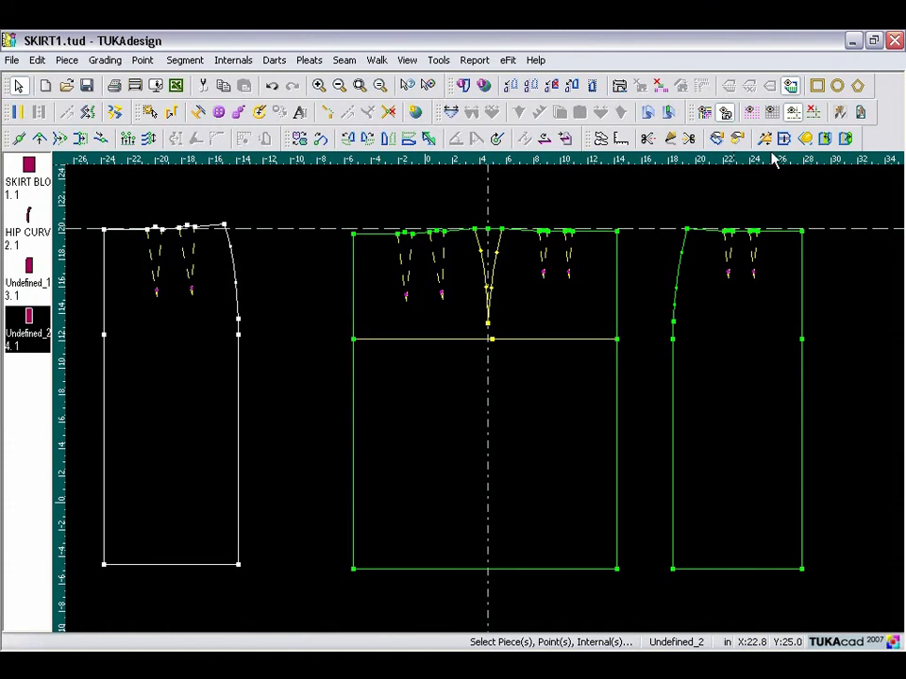
left_click(816, 113)
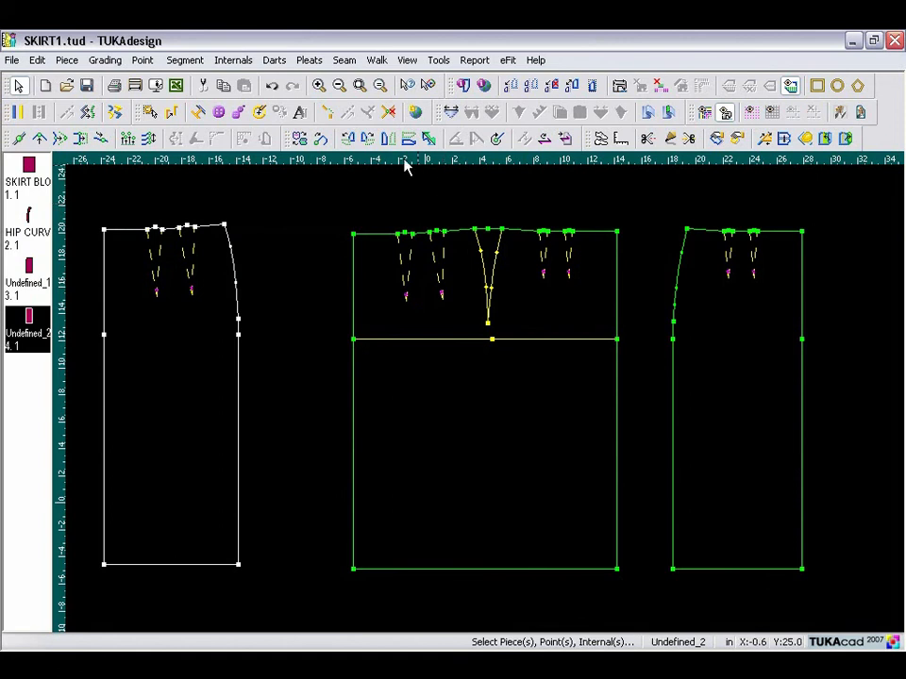
Step: Turn on the display of grainlines for the pieces in the Piece View settings
left_click(406, 59)
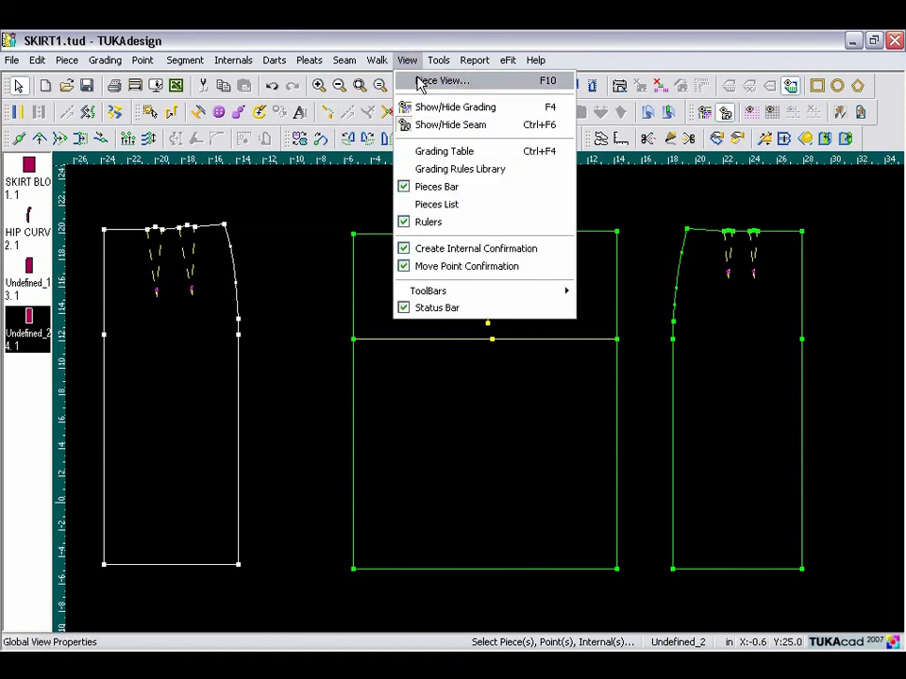
left_click(437, 82)
left_click(419, 265)
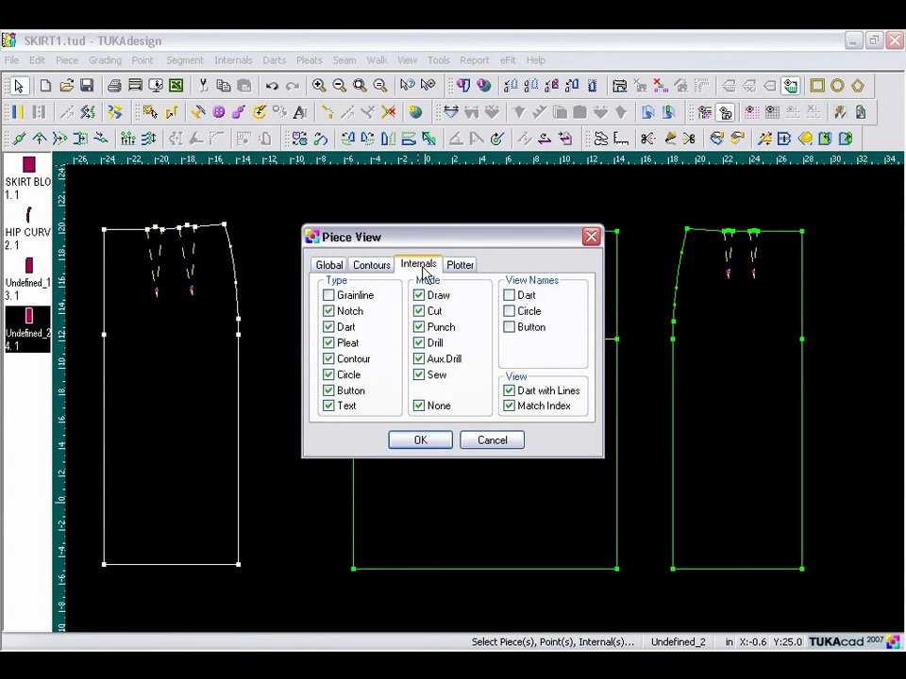
left_click(328, 295)
left_click(421, 443)
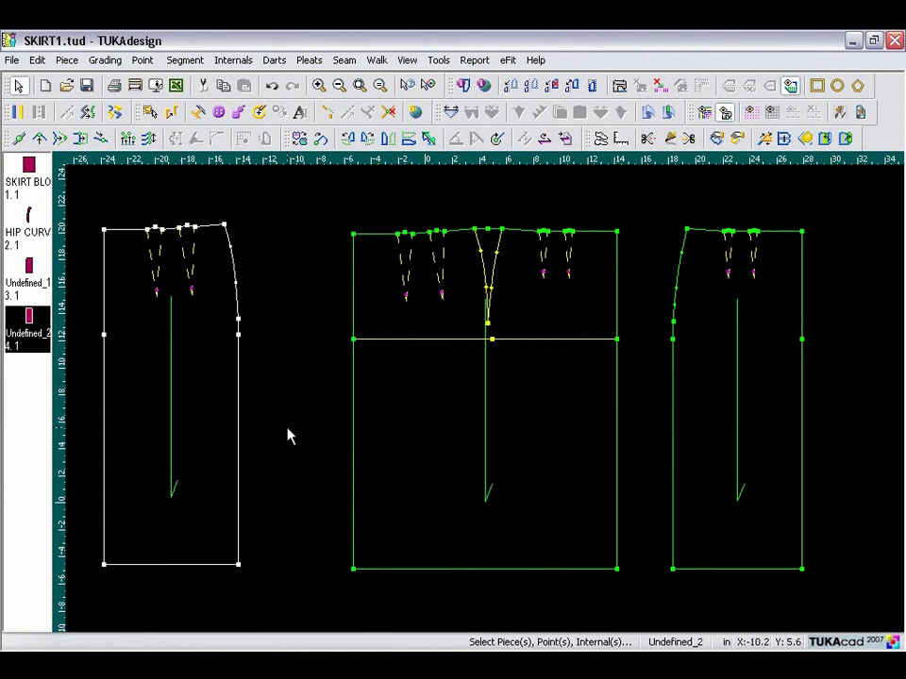
Step: Delete the hip-level point on the outer vertical edge of both side pieces, and mirror the right piece across its outer edge
left_click(801, 341)
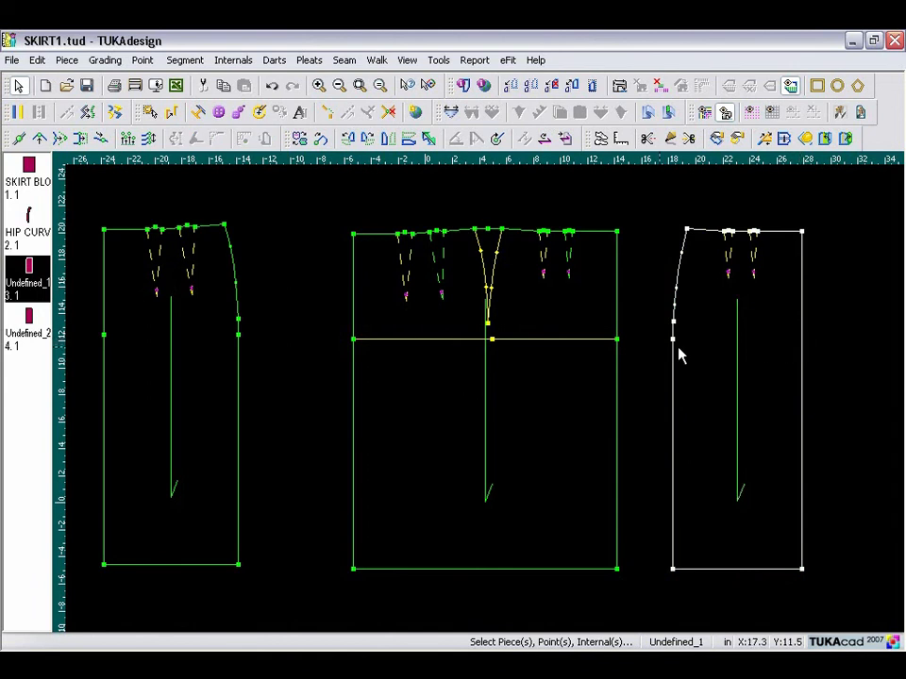
left_click(103, 336)
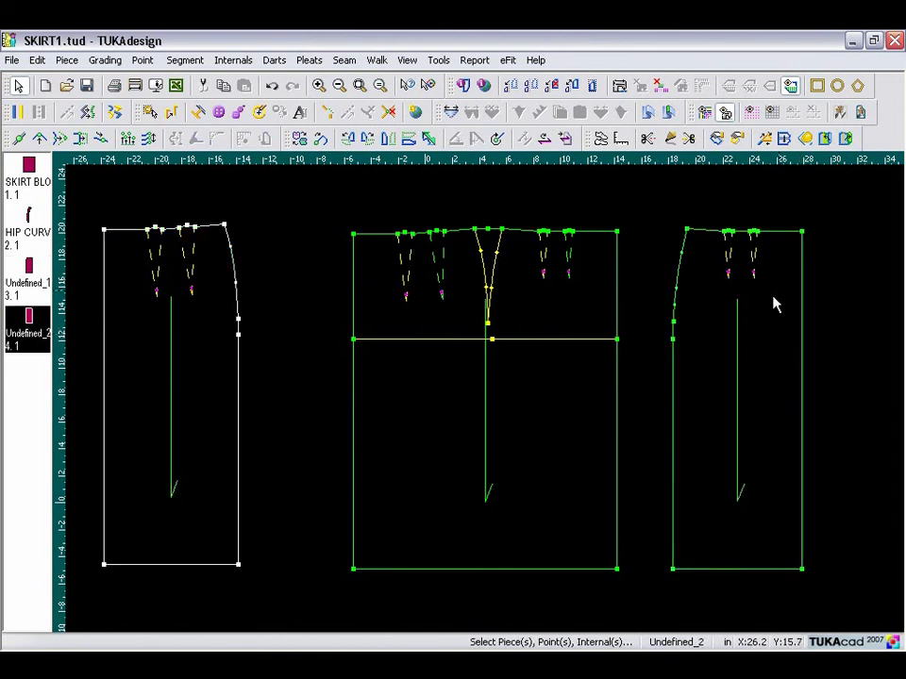
left_click(811, 232)
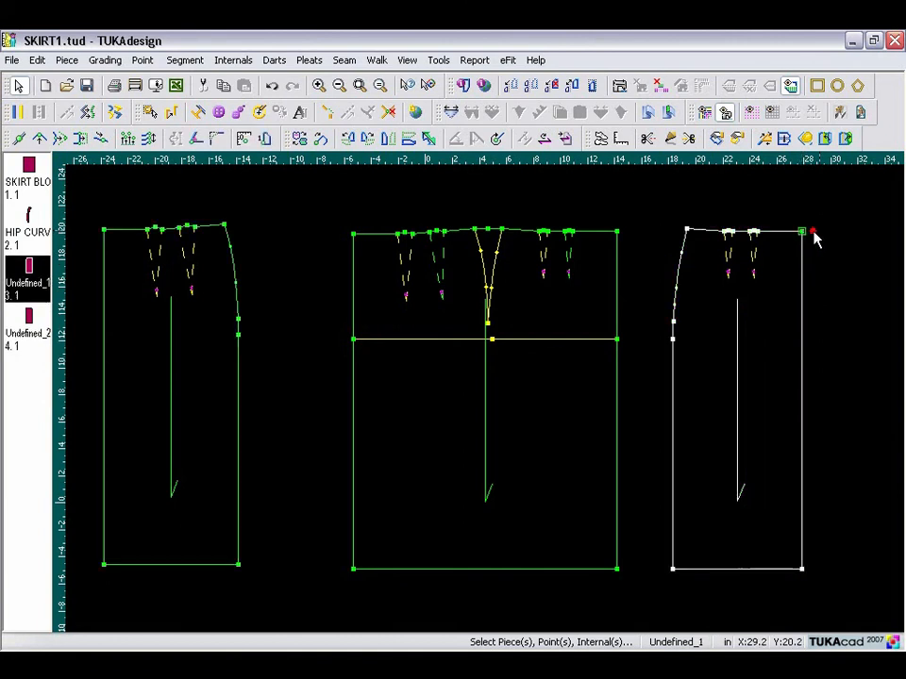
left_click(802, 570)
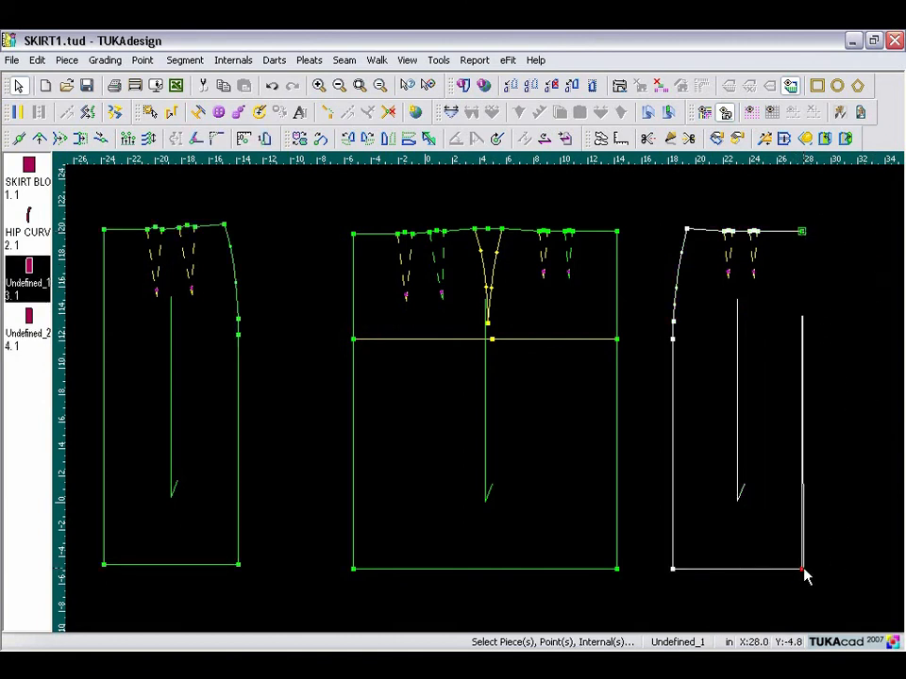
left_click(803, 572)
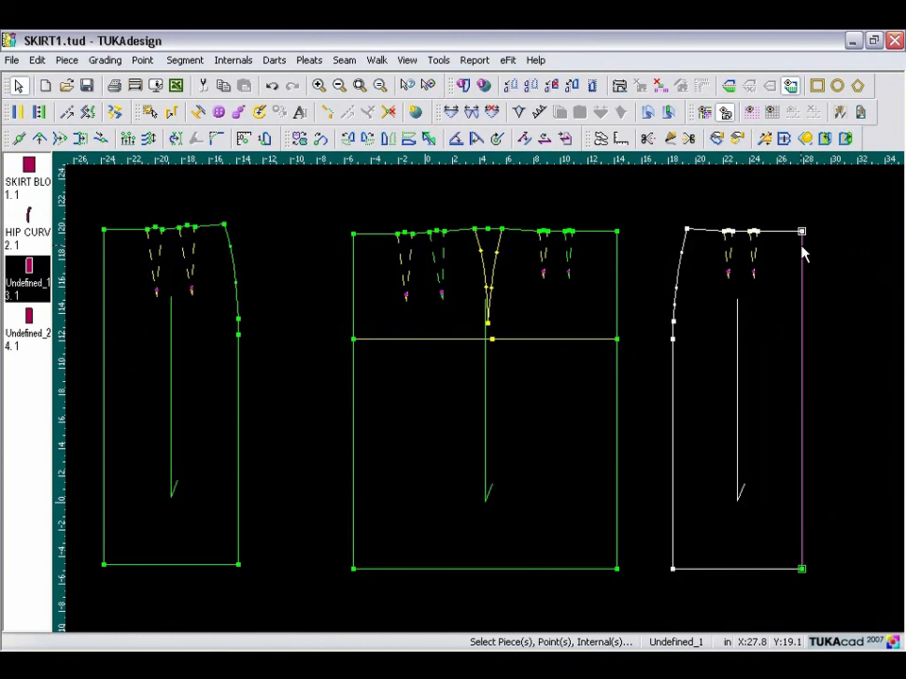
left_click(729, 87)
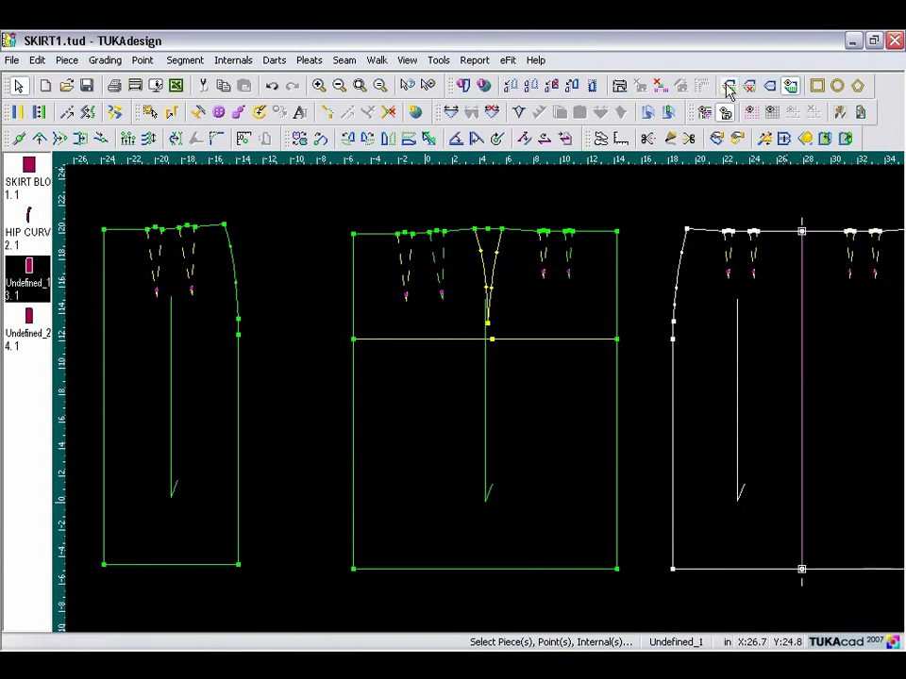
Step: Mirror the left piece across its outer vertical edge to make it a full symmetric piece
left_click(105, 566)
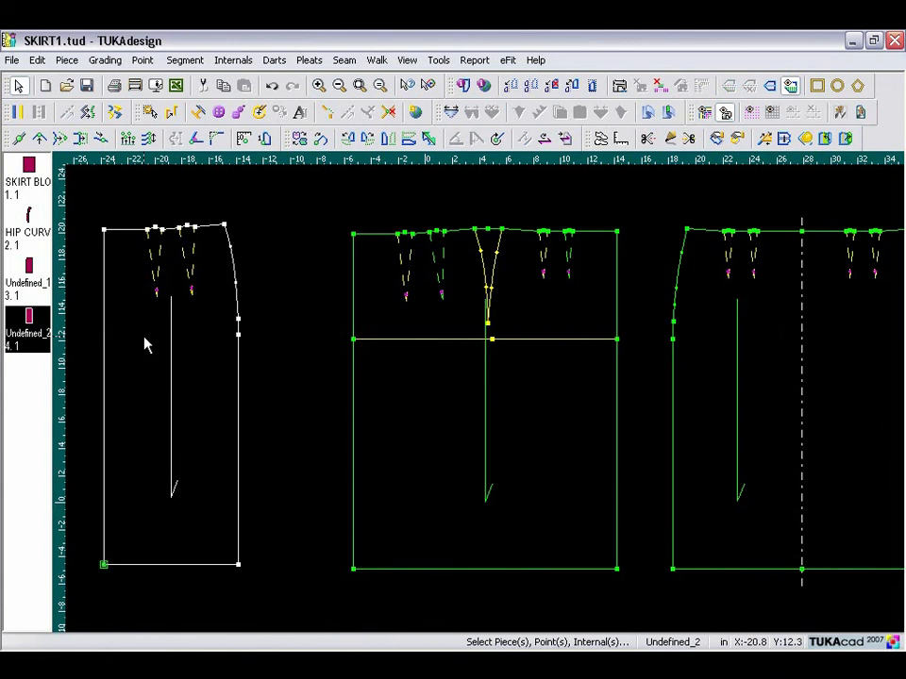
left_click(105, 231)
left_click(730, 86)
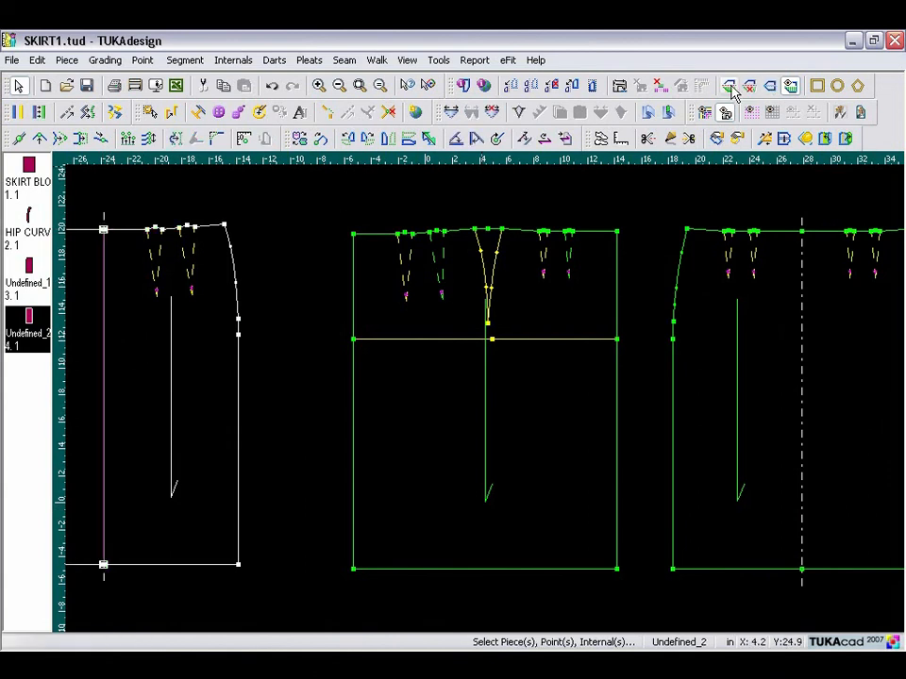
left_click(455, 196)
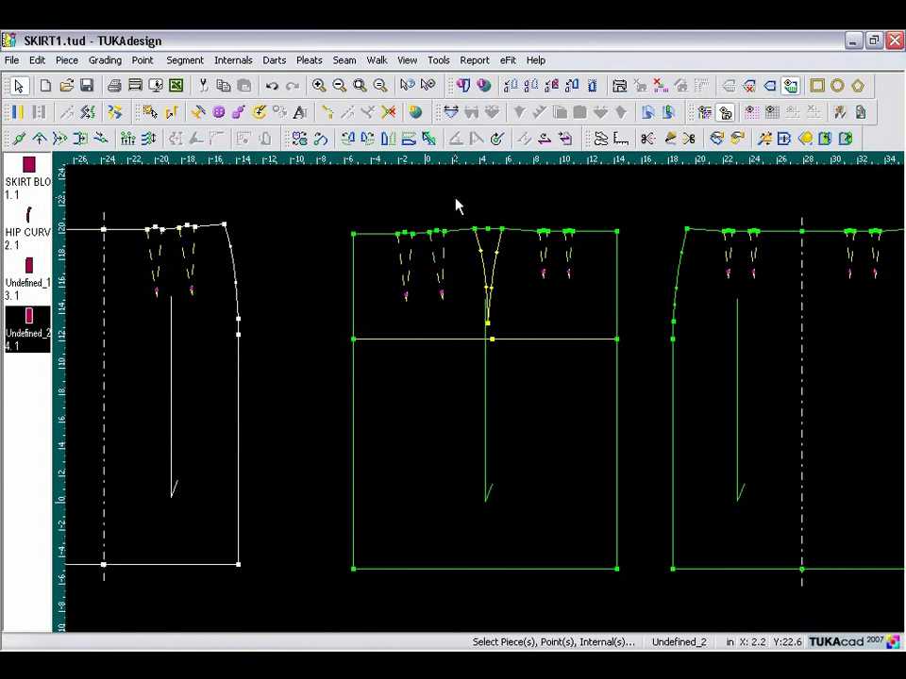
key("Home")
Step: Name the right piece FRONT SKIRT, with description CUT 1 SELF and material S, and apply it
left_click(734, 340)
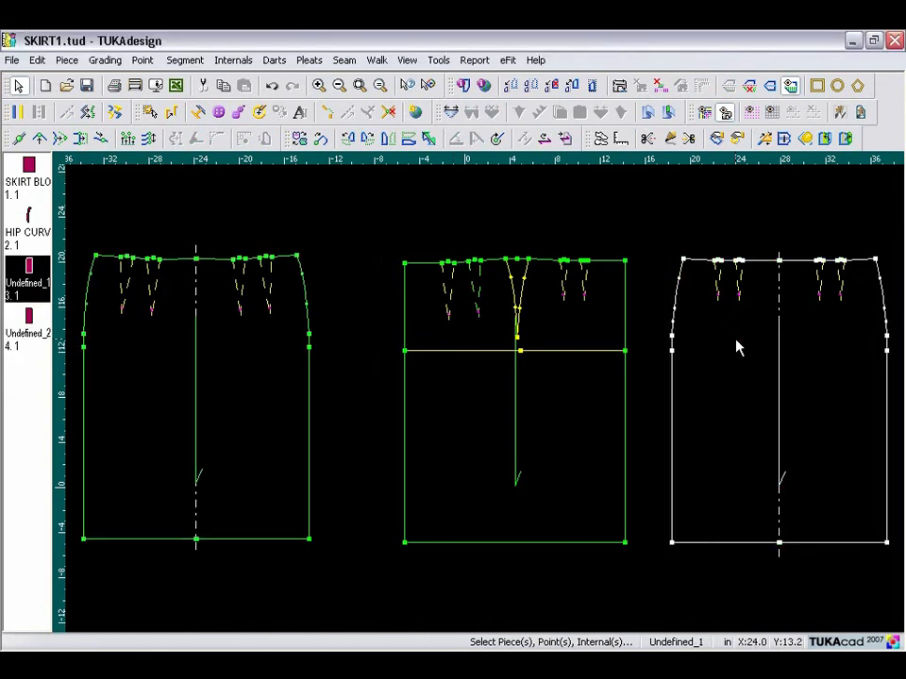
double_click(715, 353)
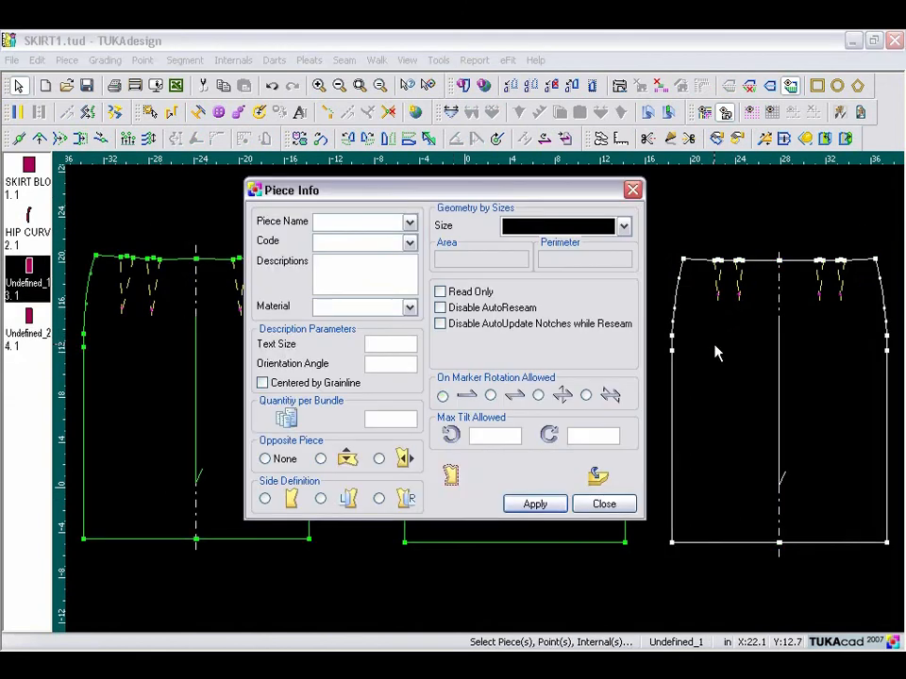
double_click(375, 220)
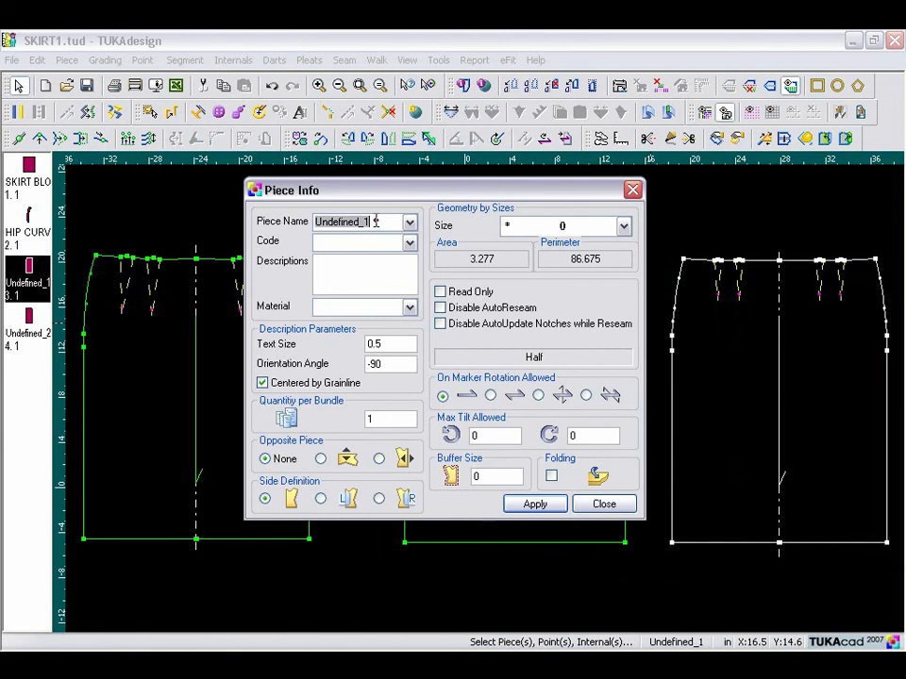
type("FRONT S")
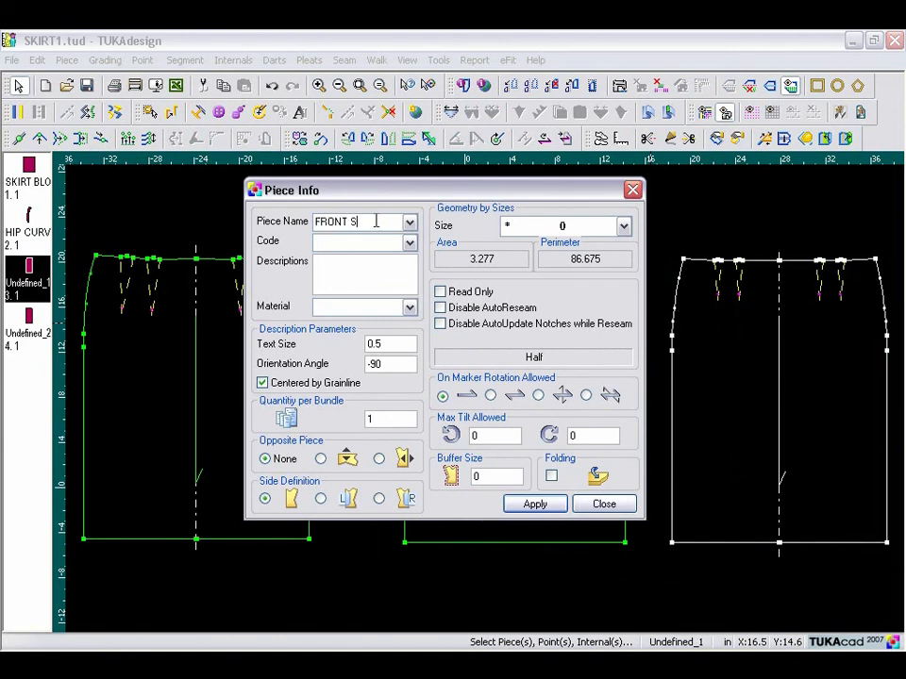
type("KIRT")
left_click(343, 266)
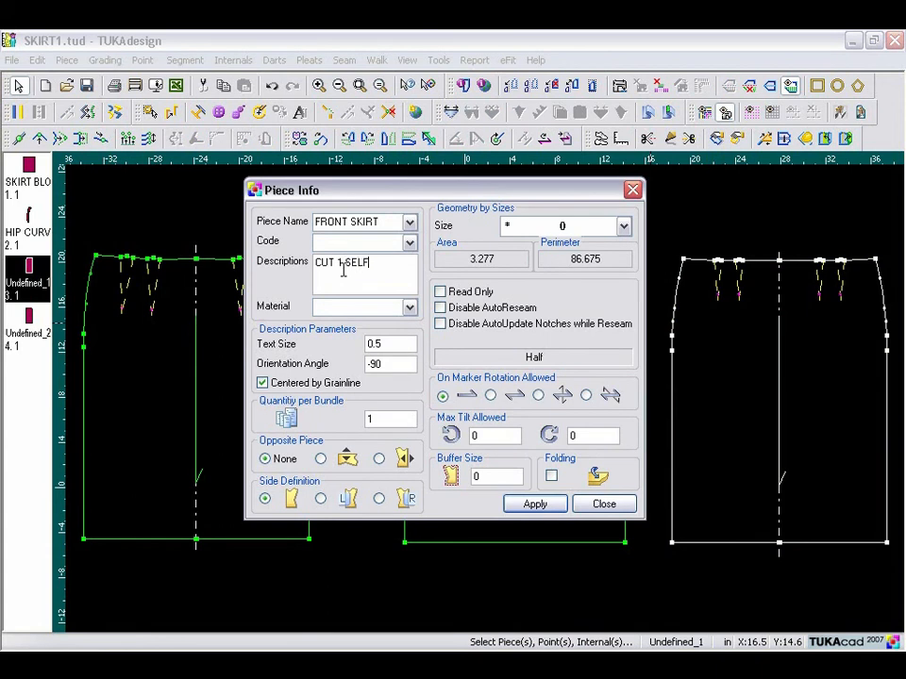
left_click(331, 310)
left_click(535, 504)
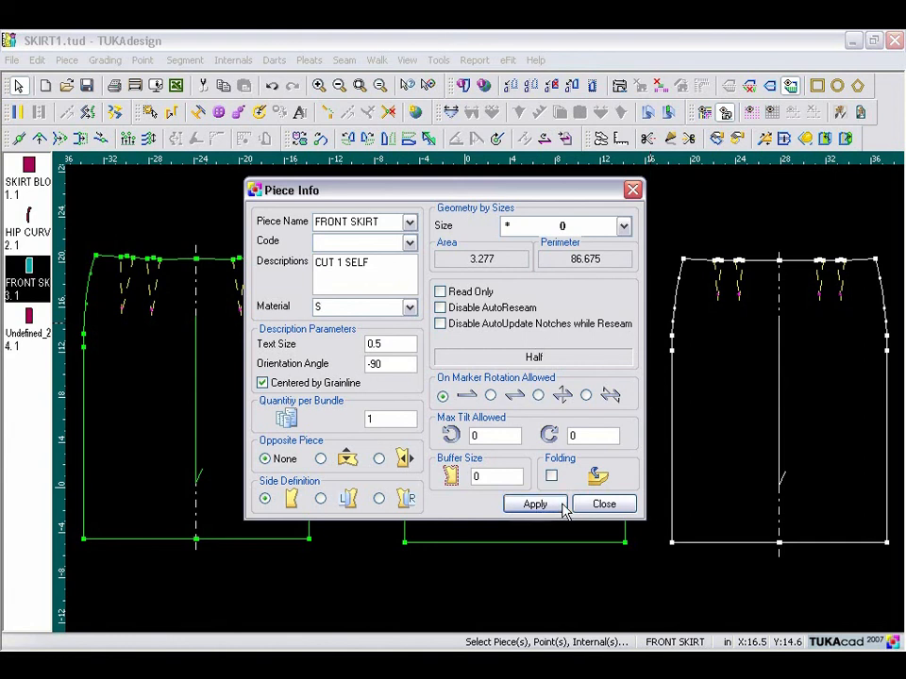
Step: Name the left piece BACK SKIRT, with description CUT 1 SELF and material S, and apply it
left_click(177, 385)
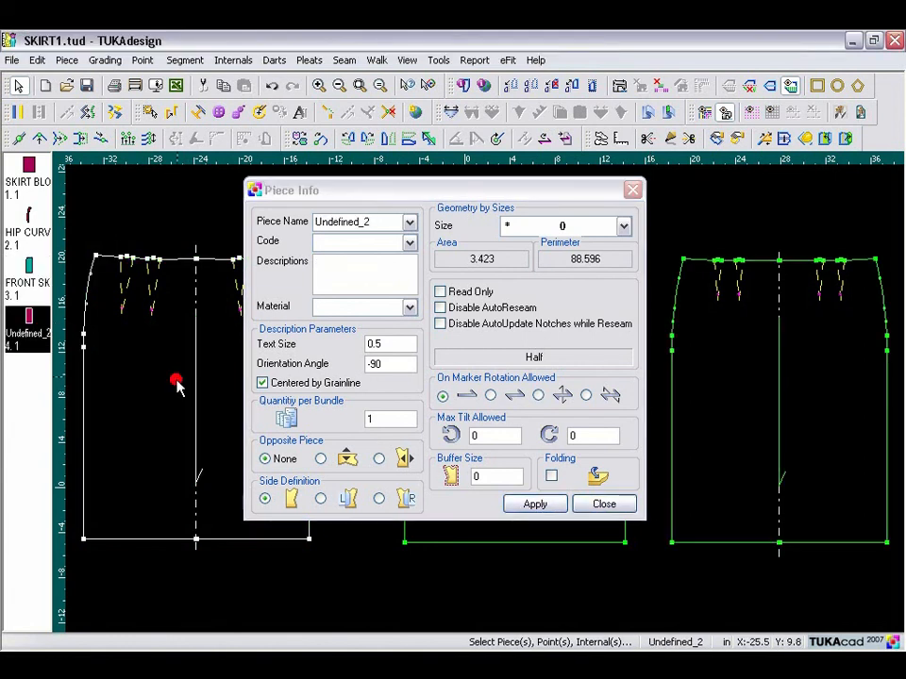
left_click(377, 222)
type("BAC")
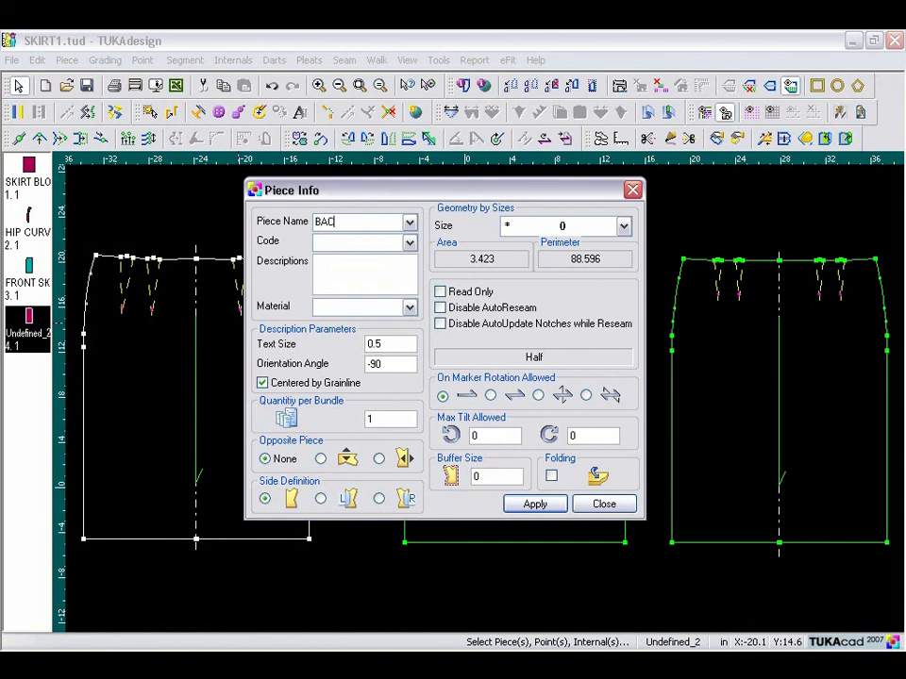
type("K SKIRT")
left_click(337, 267)
type("CU")
type("T 2")
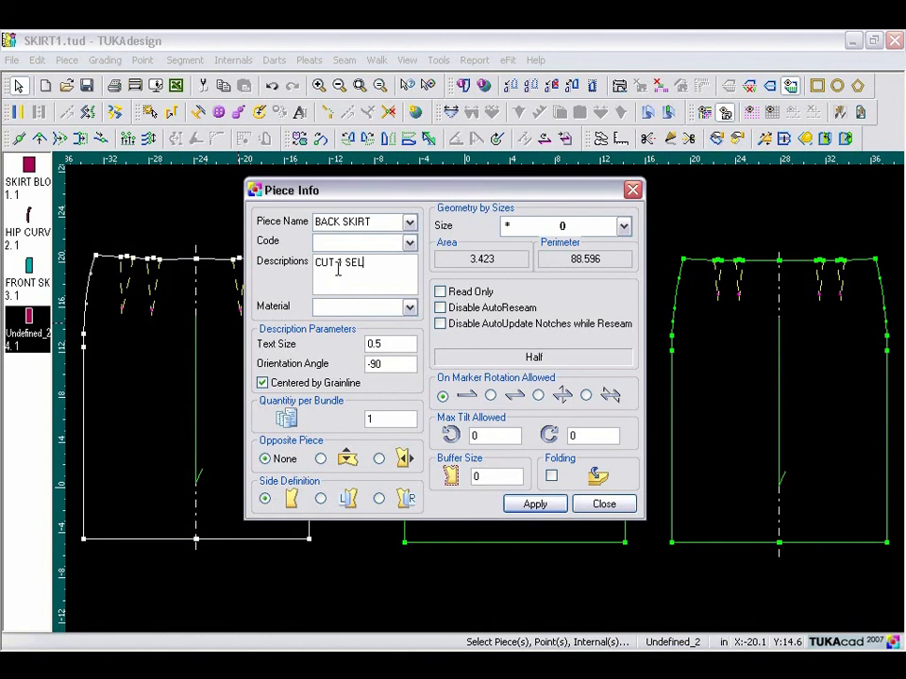
left_click(350, 310)
type("S")
left_click(378, 417)
left_click(531, 505)
left_click(602, 504)
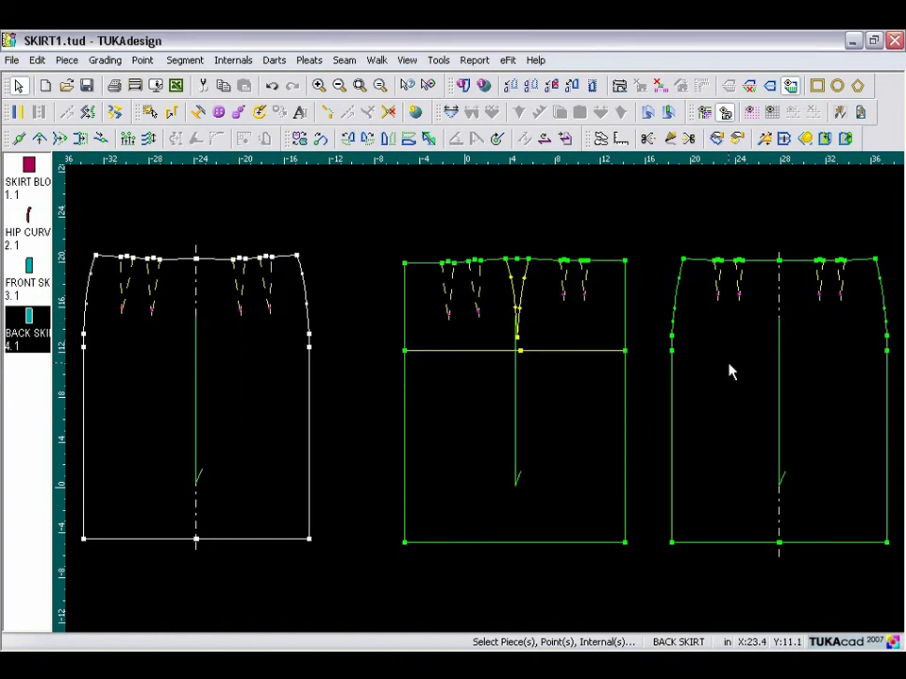
Step: Show the back skirt piece alone and rotate it so its grainline lies horizontally and its waist faces left
key("ctrl+s")
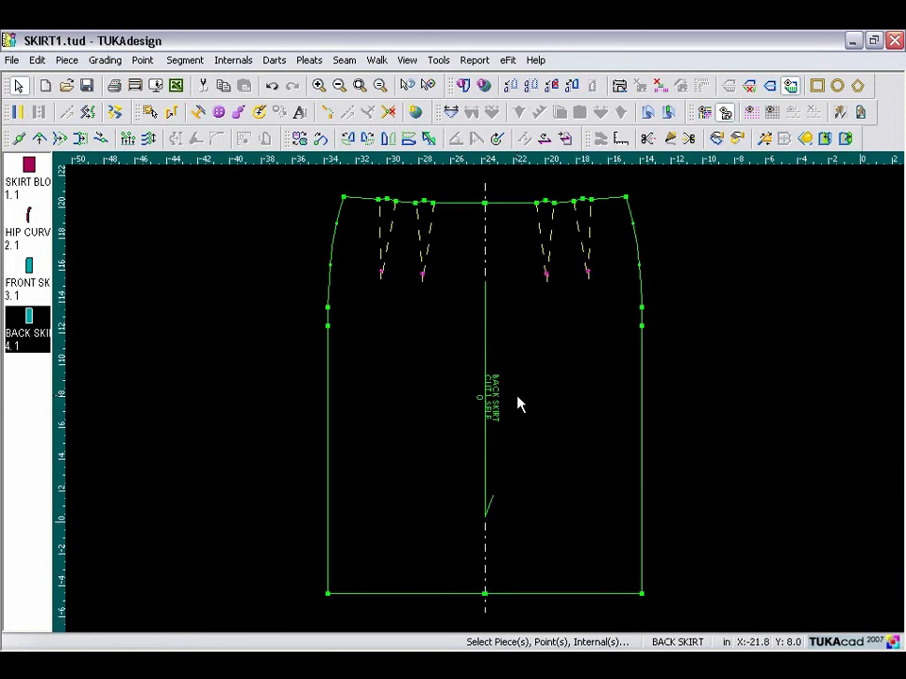
left_click(545, 139)
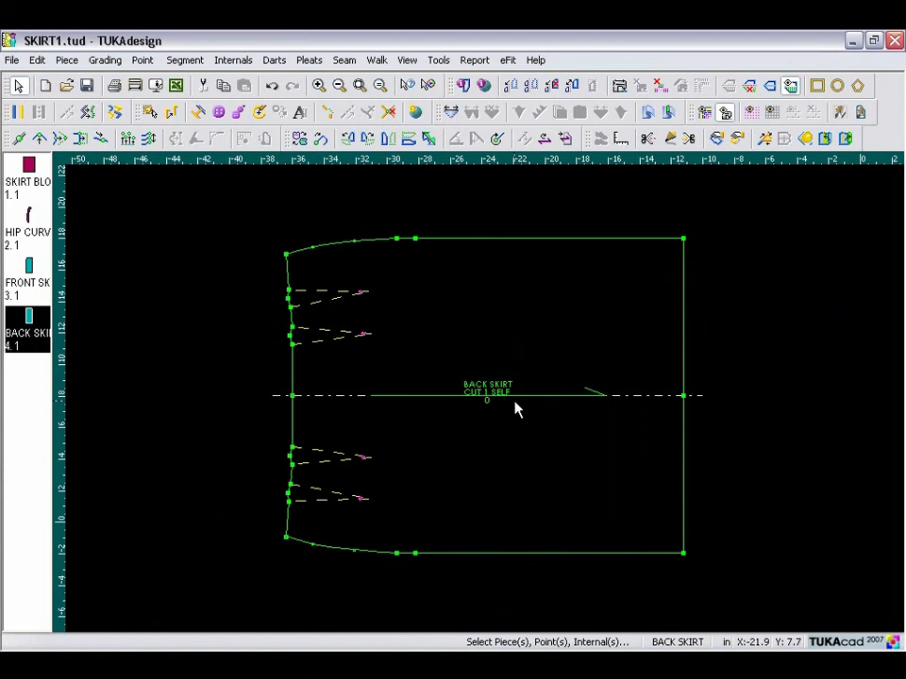
scroll(486, 408, "up", 2)
scroll(487, 408, "down", 1)
scroll(481, 404, "down", 2)
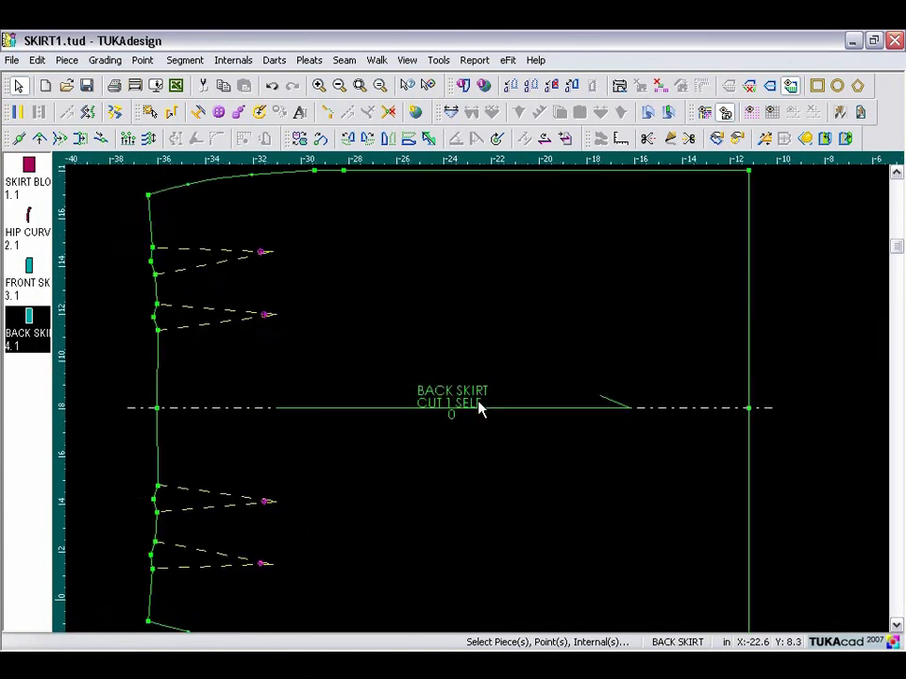